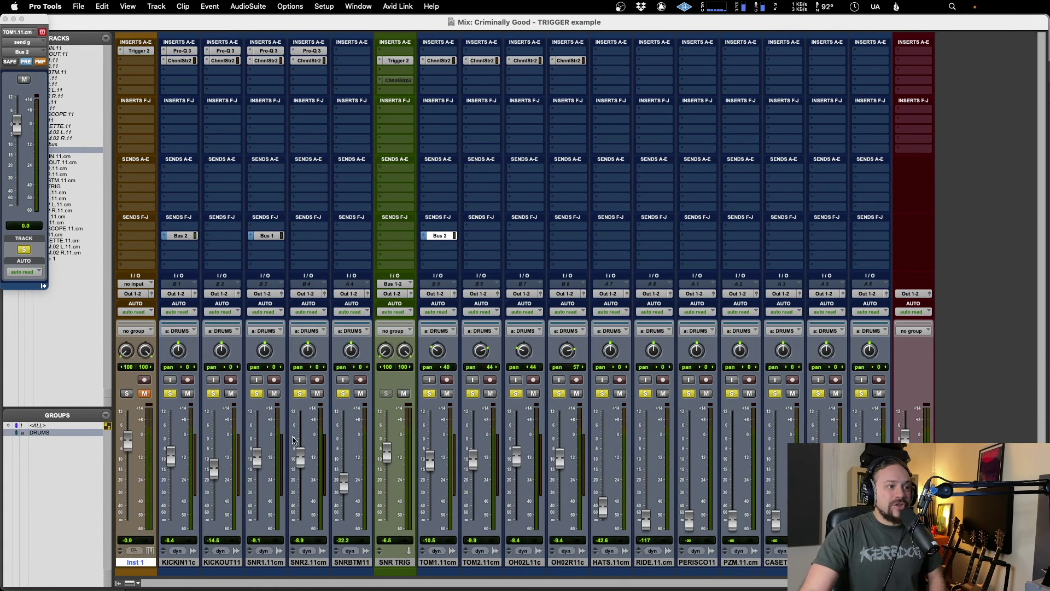
Open the Trigger 2 plug-in on the SNR TRIG track and position its window clear of the snare channels.
click(394, 564)
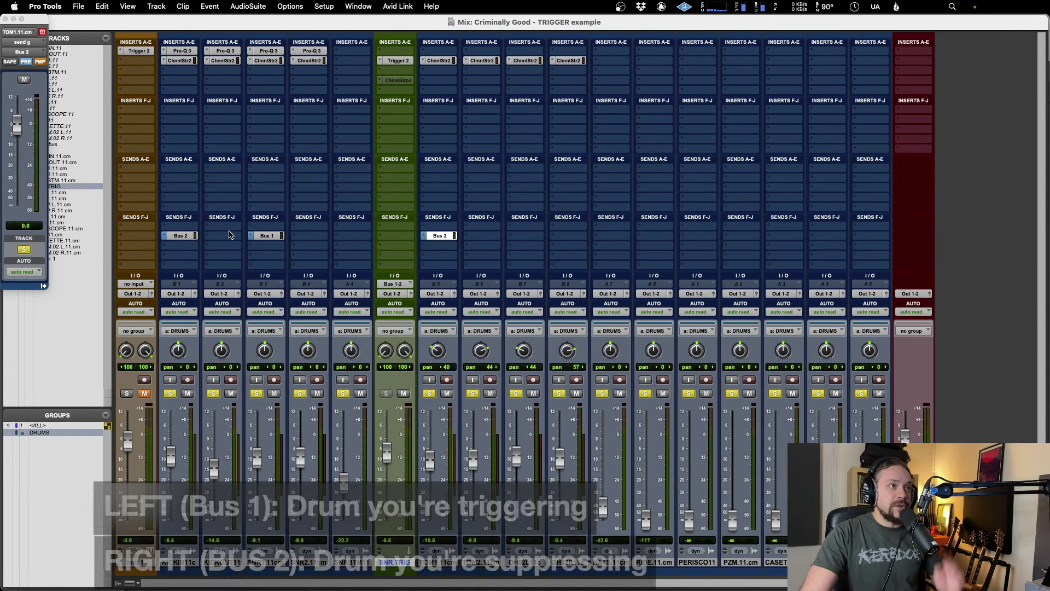
click(403, 61)
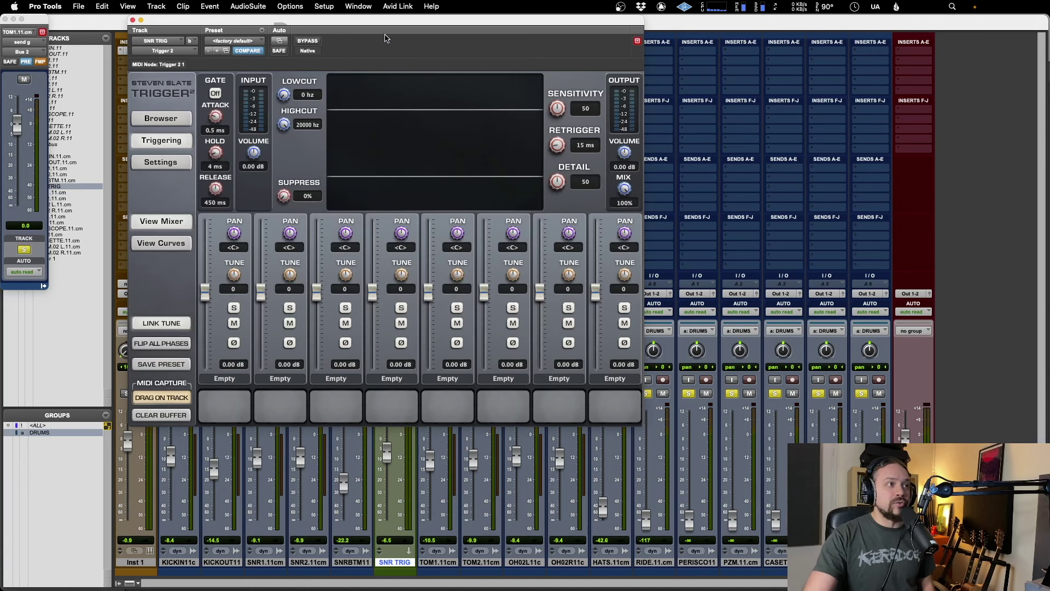
drag(295, 24, 452, 25)
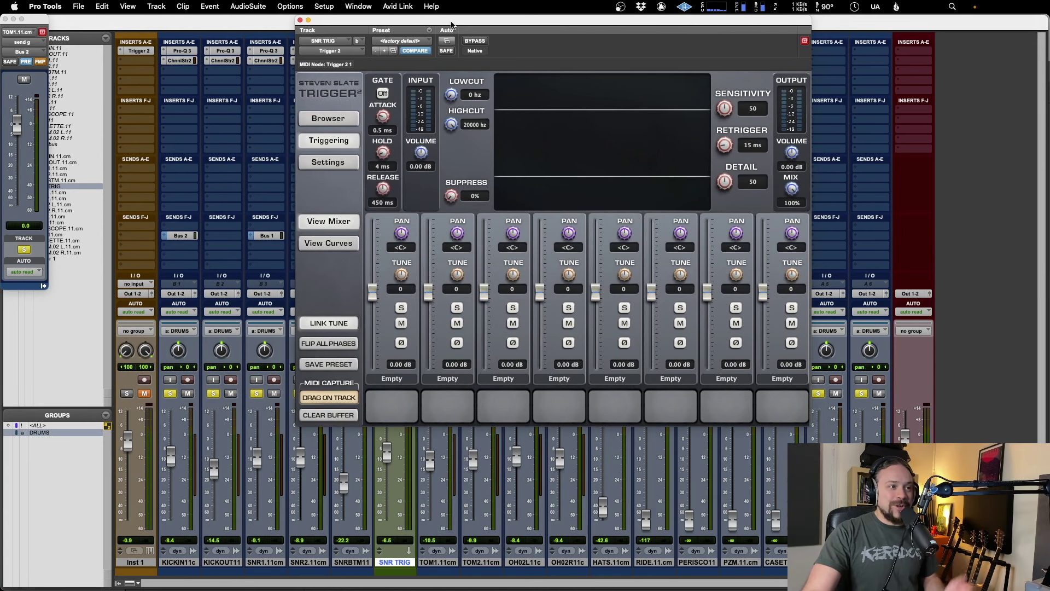
drag(451, 24, 453, 24)
Solo only the SNR1 track and play the session to view its hits in Trigger 2's waveform display.
super+click(256, 393)
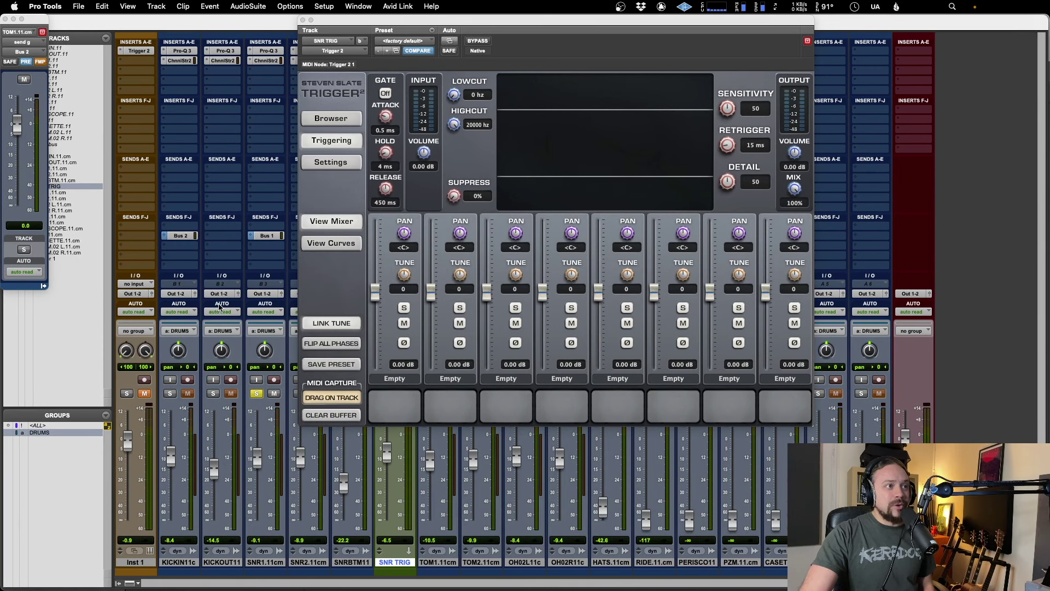
key(space)
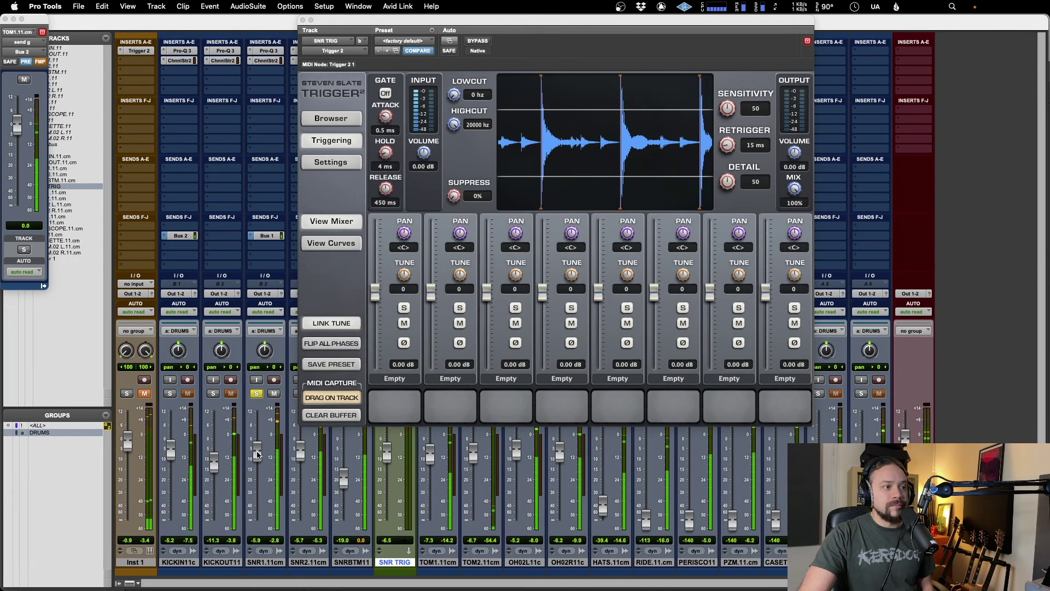
drag(317, 19, 223, 20)
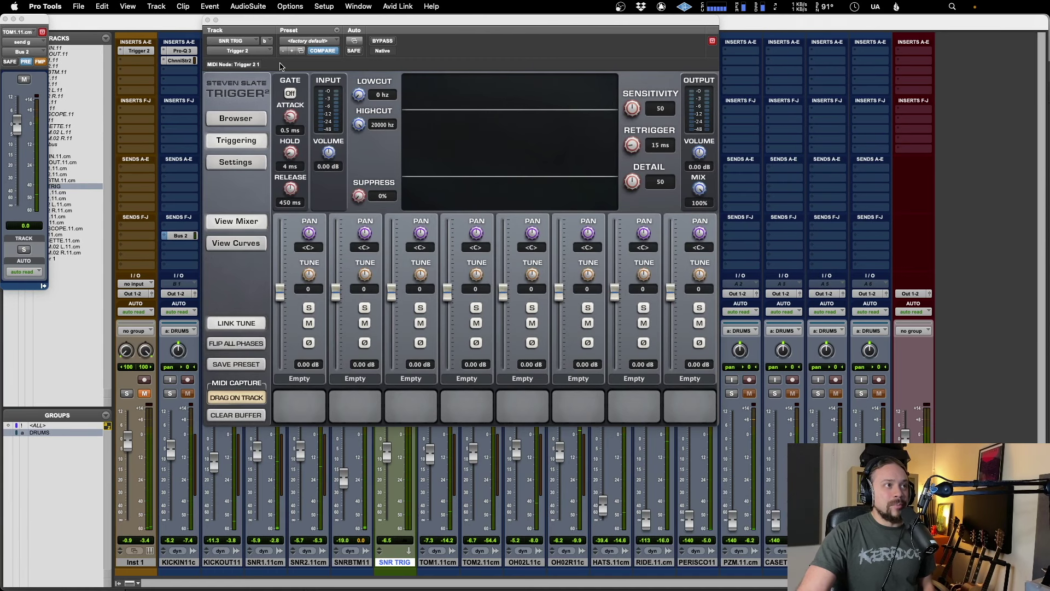
drag(295, 20, 317, 6)
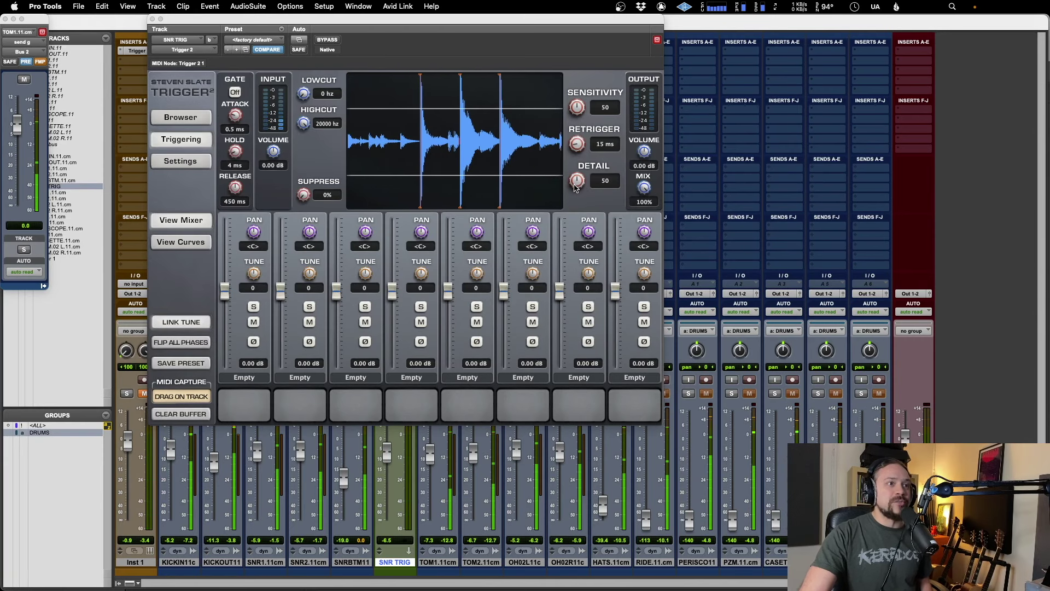
Try Trigger 2's input volume at -24.50 dB and -12.65 dB against the waveform and return it to 0.00 dB.
mouse_move(577, 183)
mouse_down()
mouse_move(573, 236)
mouse_move(569, 174)
mouse_up()
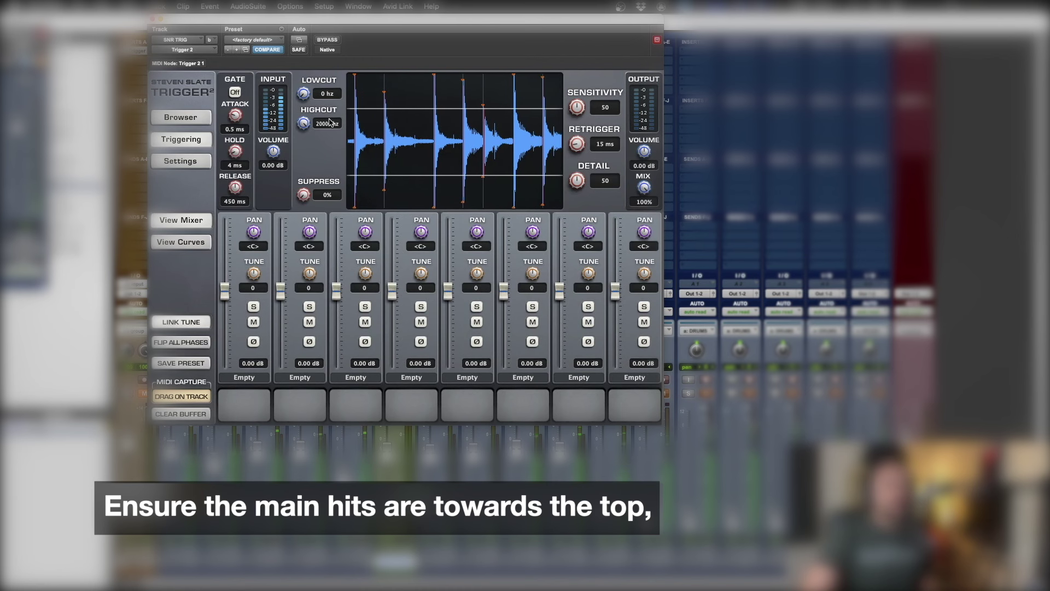
scroll(274, 153, down, 5)
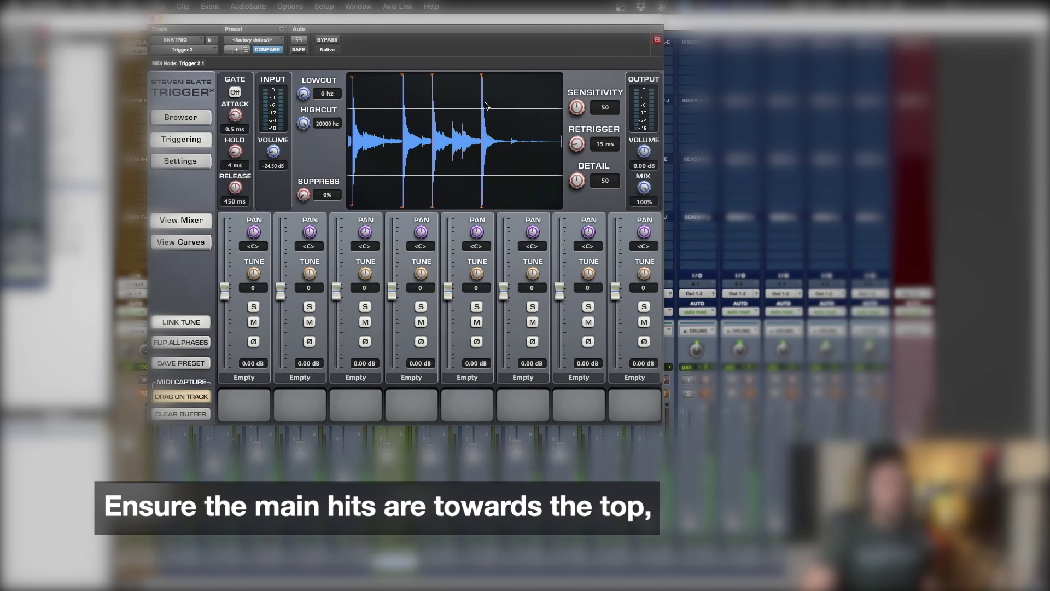
drag(274, 155, 275, 139)
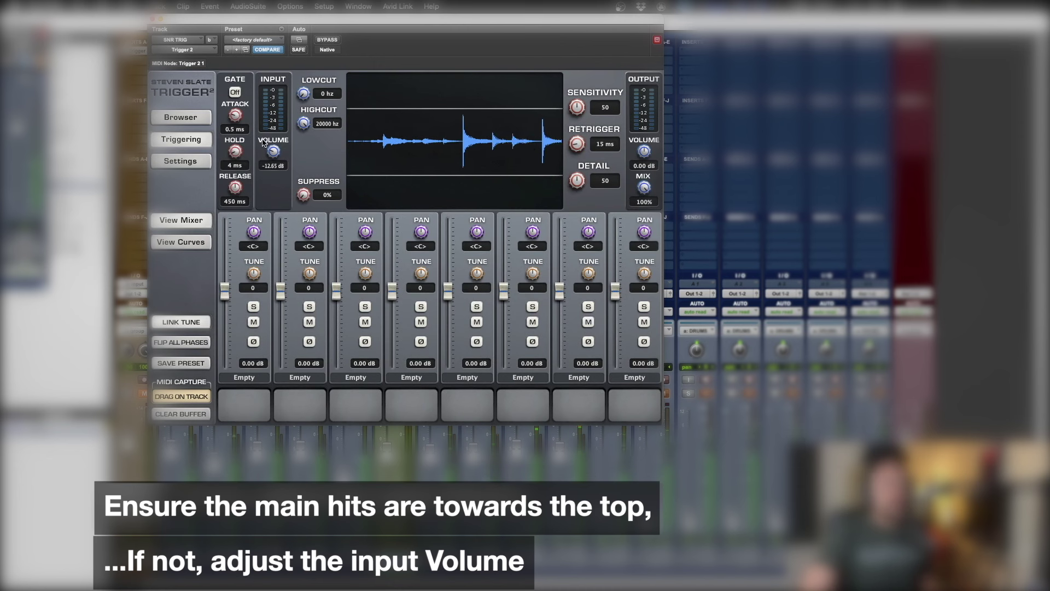
drag(280, 158, 280, 124)
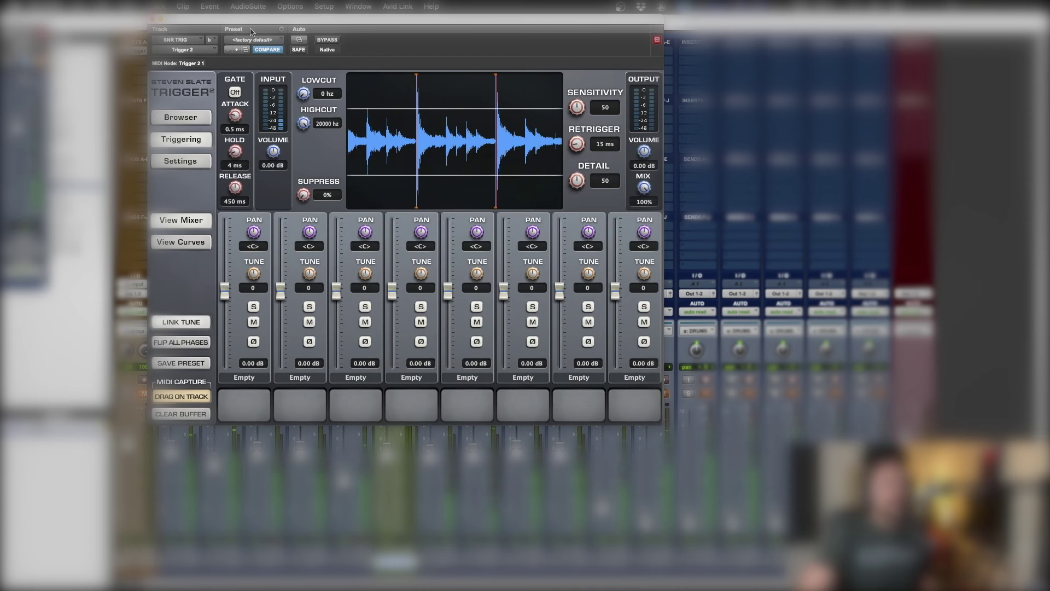
Try a Retrigger time of 14 ms during playback and return it to 15 ms.
drag(250, 17, 387, 18)
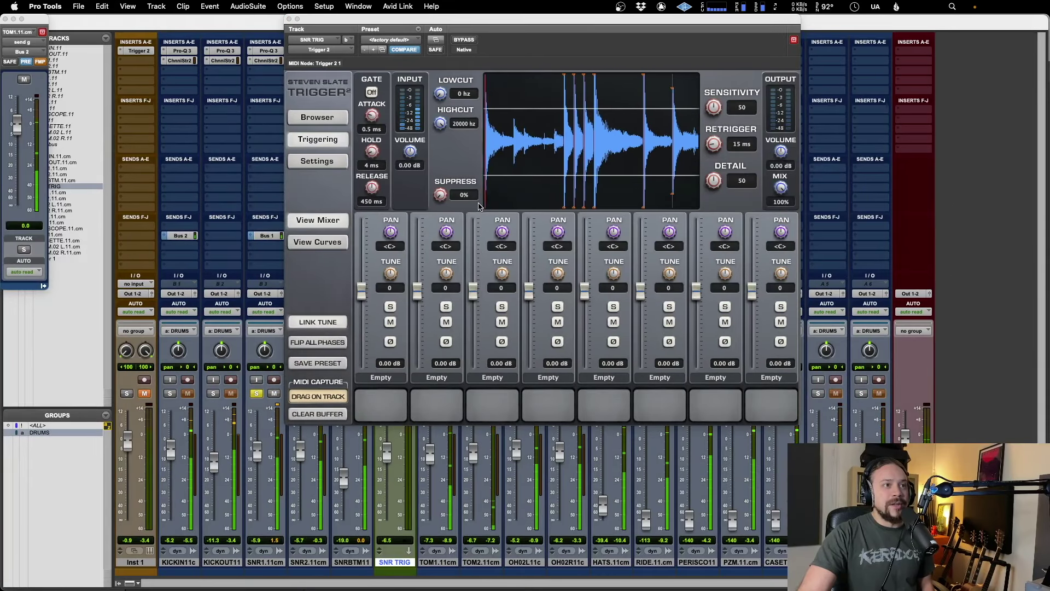
drag(550, 20, 446, 20)
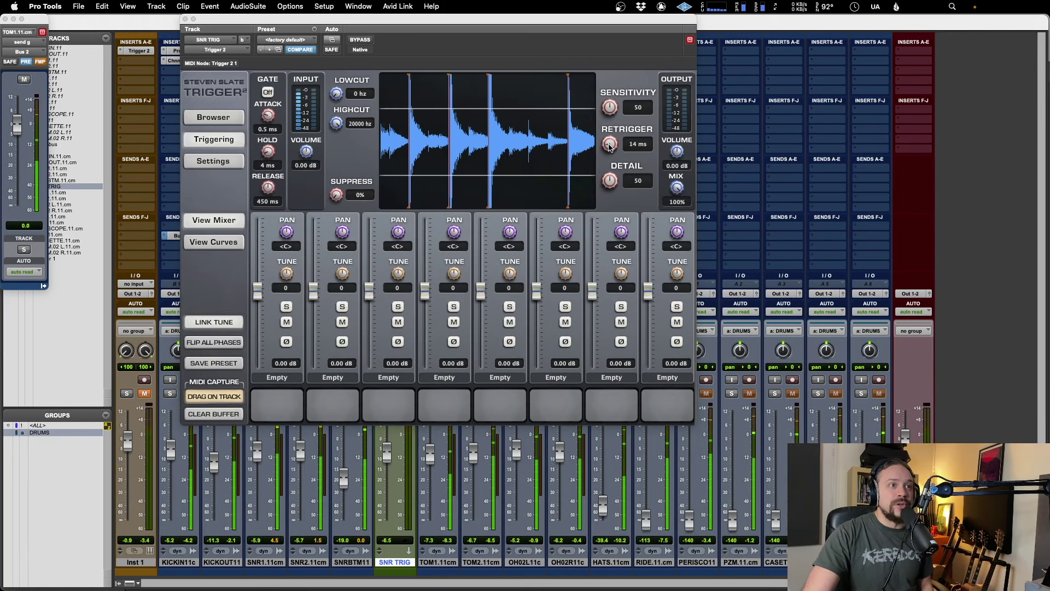
drag(609, 147, 609, 146)
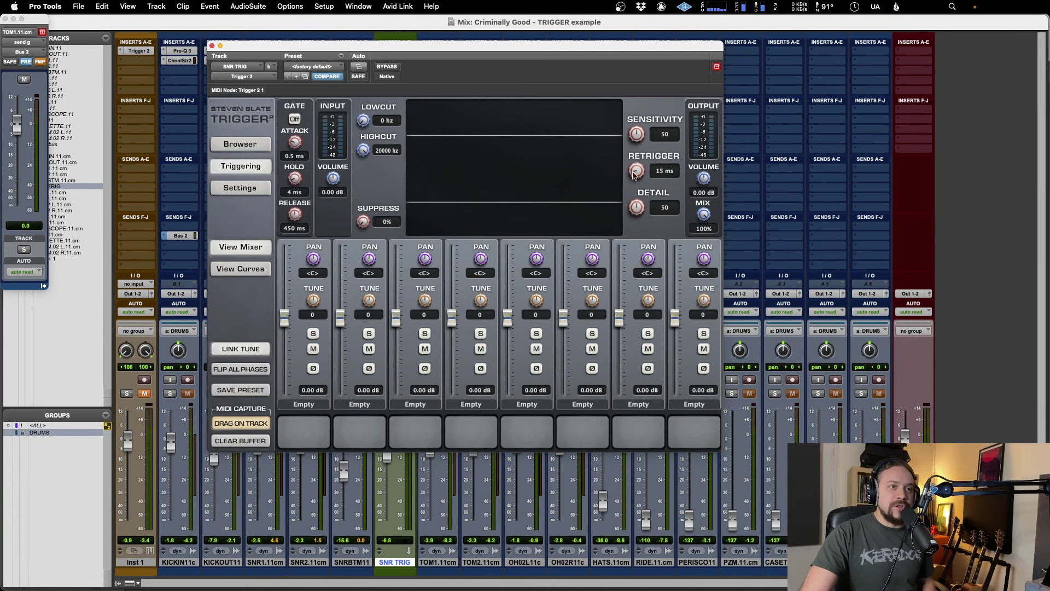
Test the Detail threshold at 11 and 6, try the Sensitivity control, and bring Detail up to 35.
drag(637, 210, 635, 255)
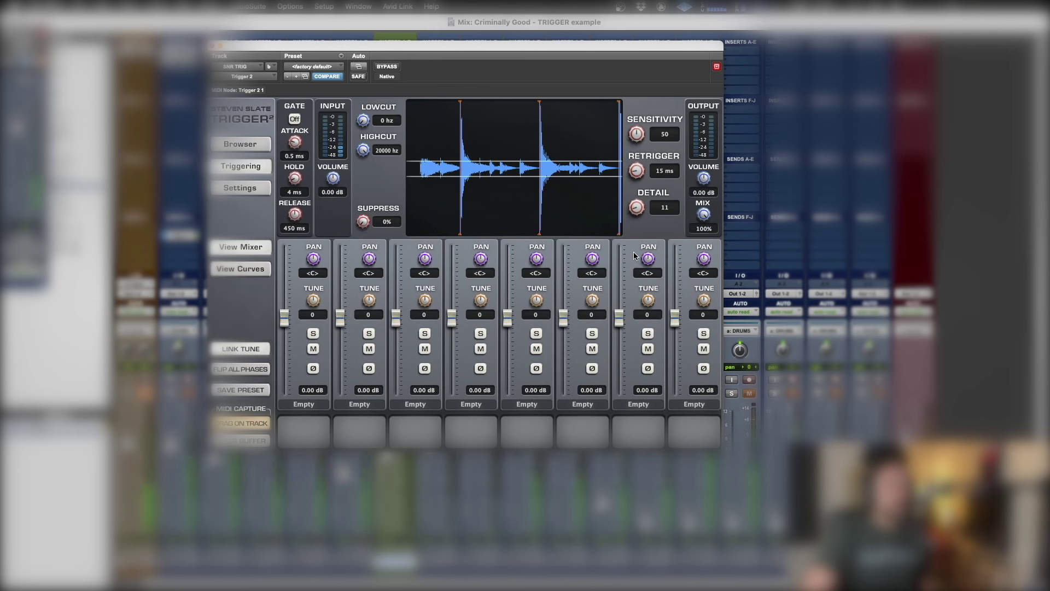
drag(641, 200, 641, 203)
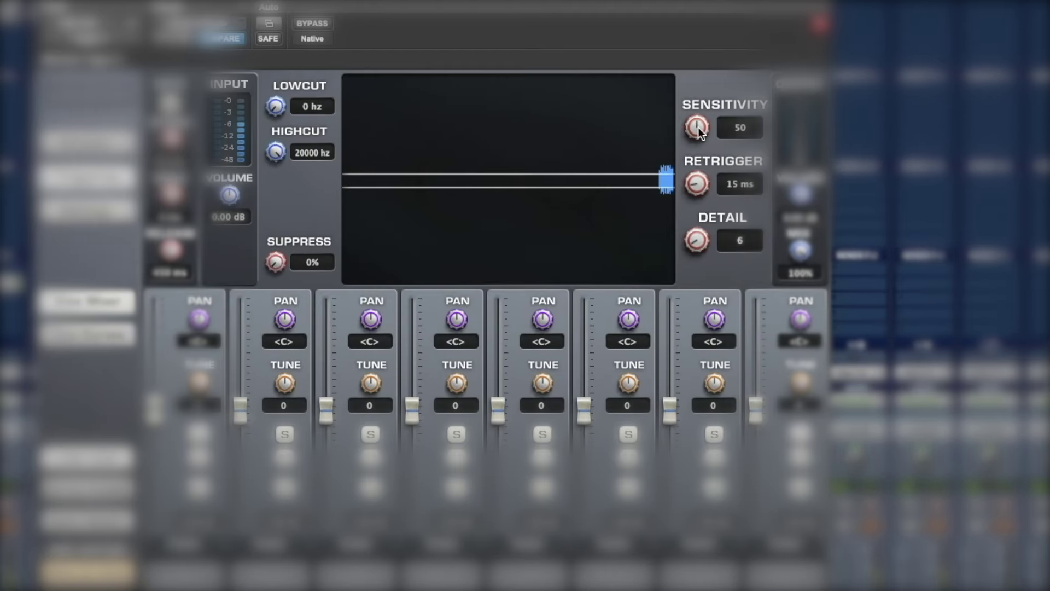
drag(637, 132, 708, 56)
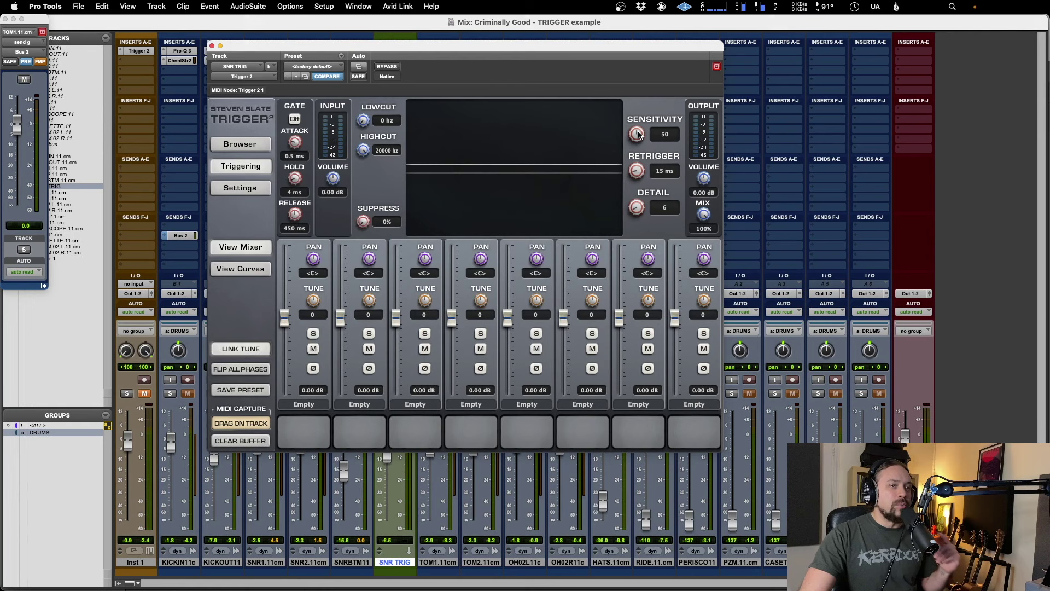
drag(637, 201, 648, 178)
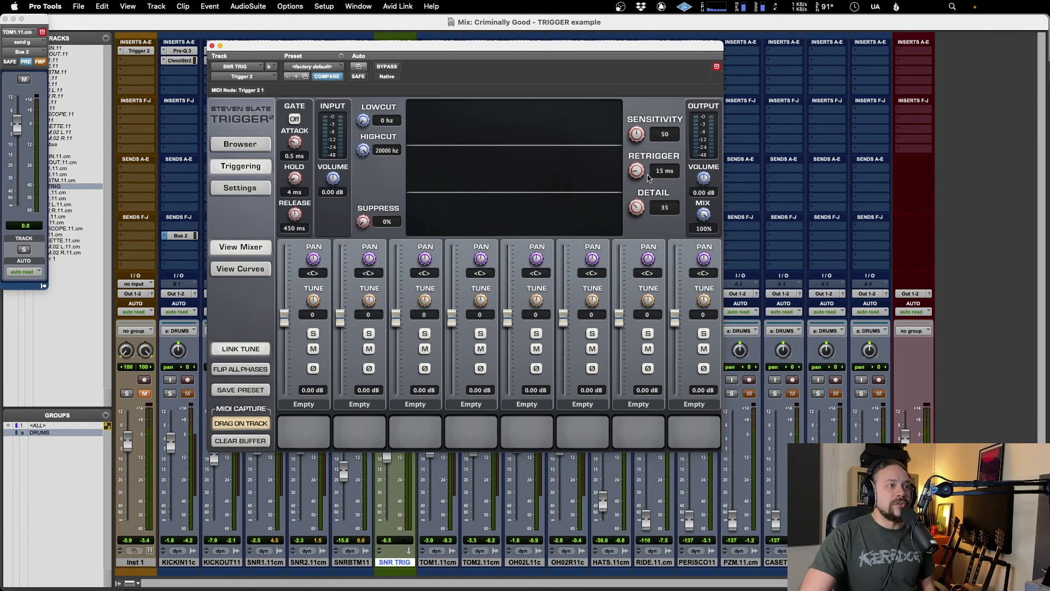
Filter the snare trigger input with the low cut at 125 Hz and the high cut at 6355 Hz.
drag(346, 53, 331, 53)
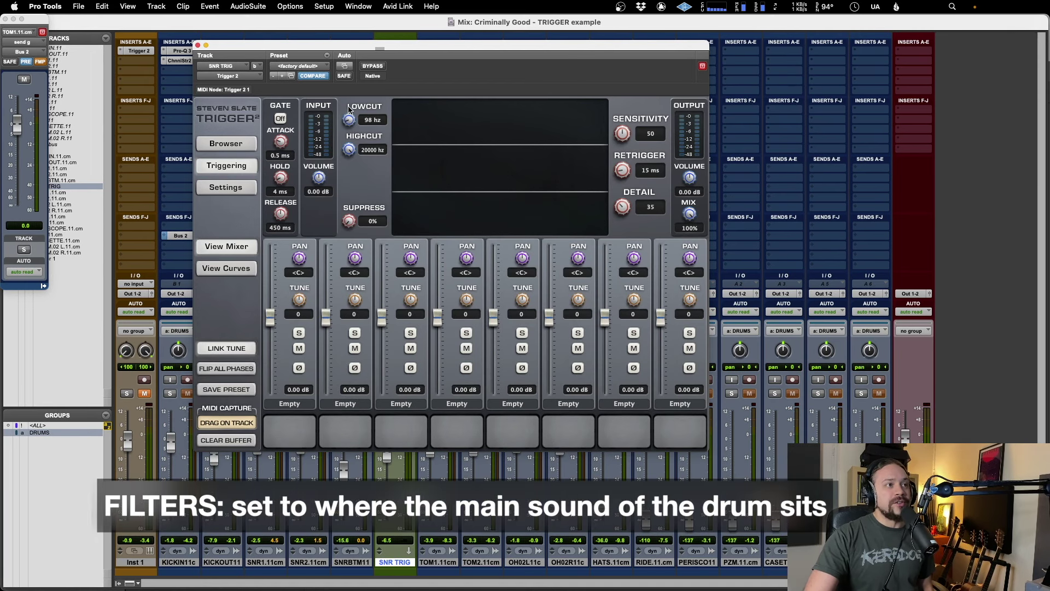
drag(350, 113, 348, 108)
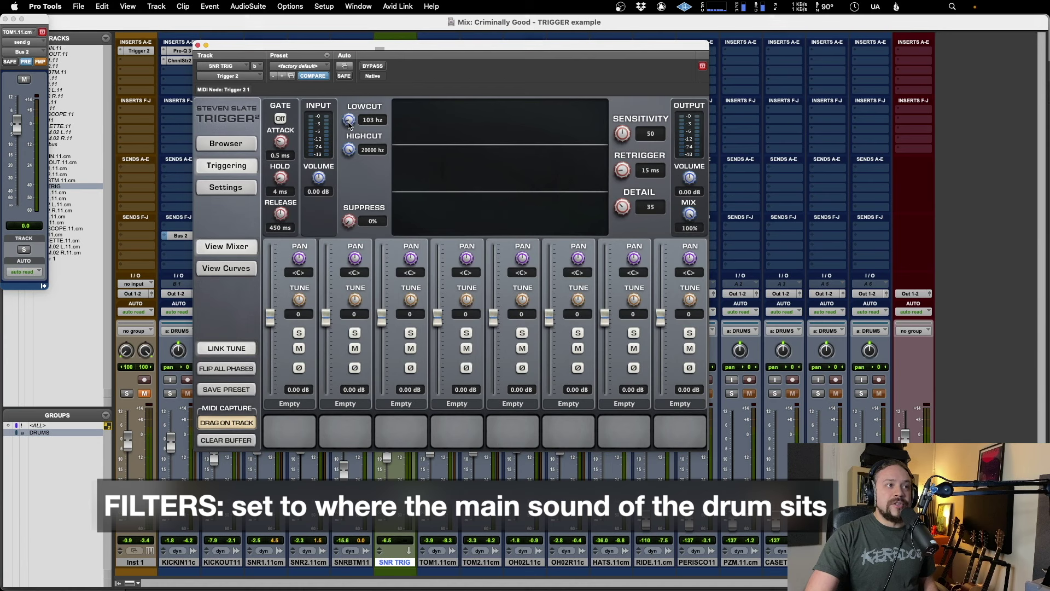
drag(349, 121, 346, 131)
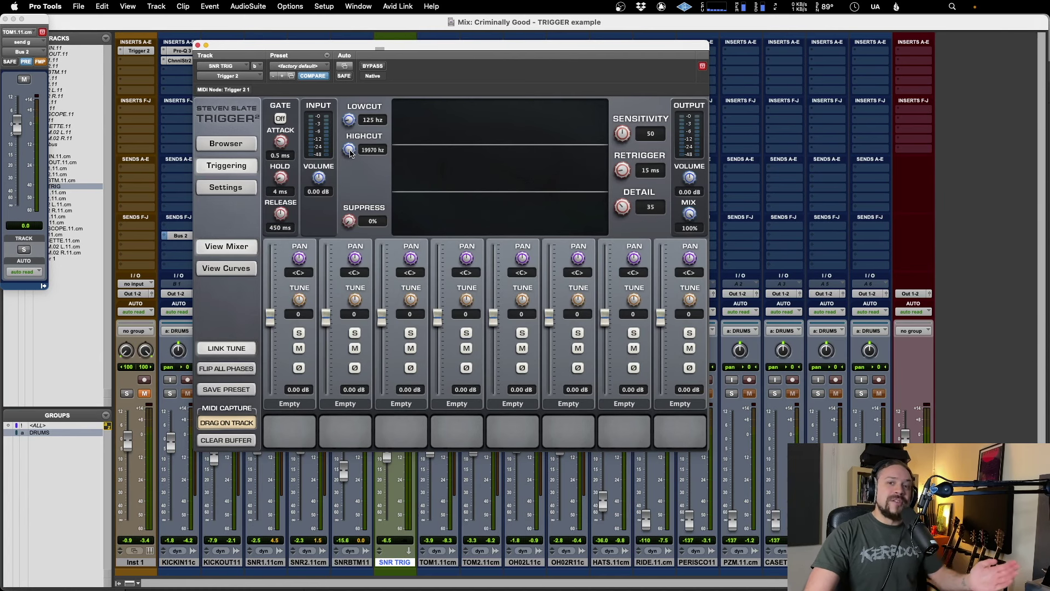
drag(352, 155, 351, 168)
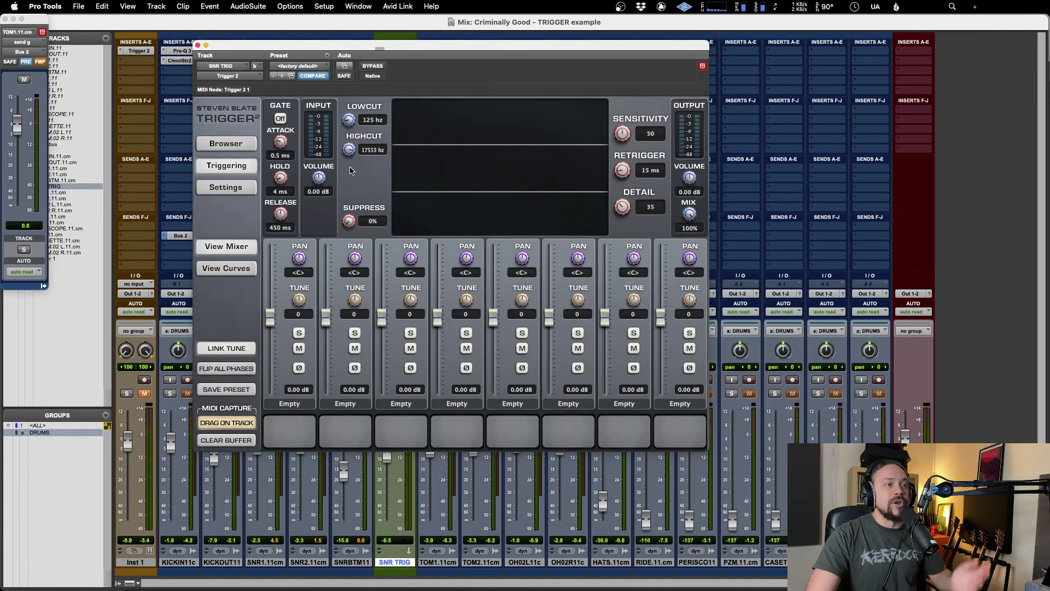
drag(350, 171, 362, 232)
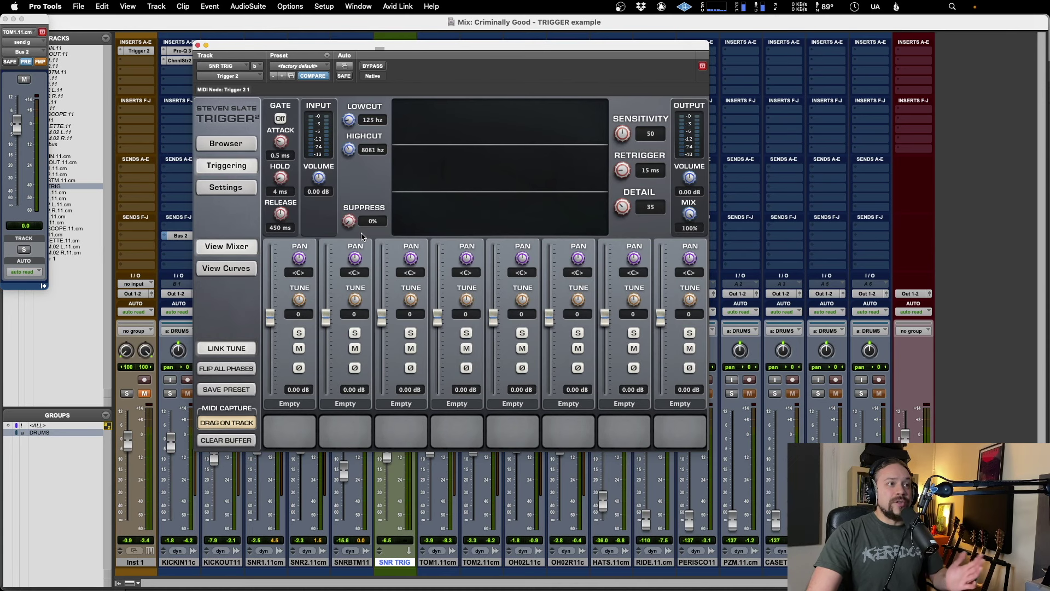
drag(361, 235, 361, 235)
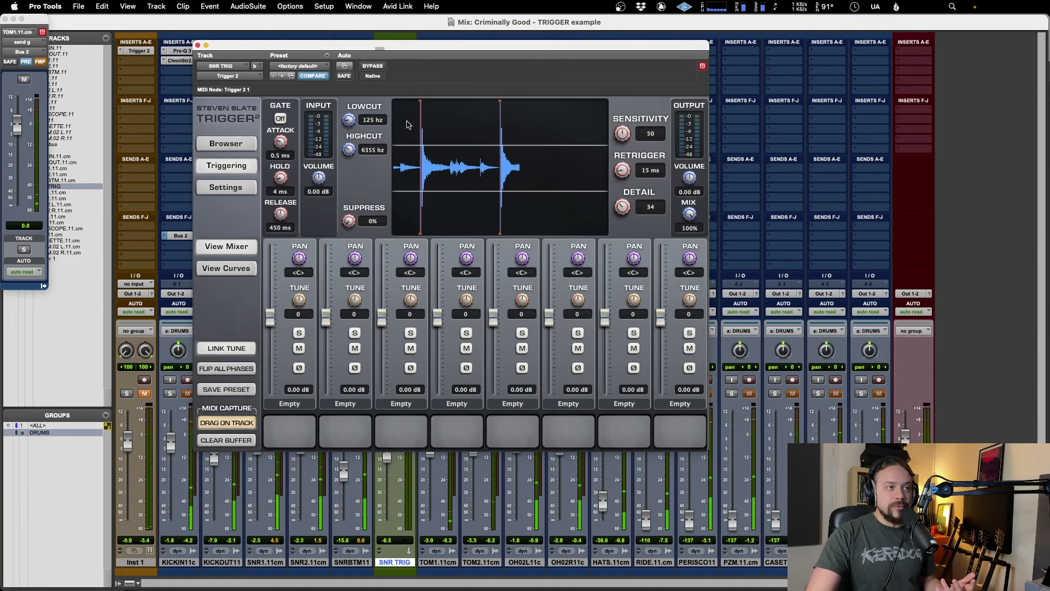
Try kick-drum filter settings of 32 Hz low cut and 400 Hz high cut, and set the snare filters to 105 Hz and 2463 Hz.
alt+click(349, 121)
drag(349, 126, 348, 122)
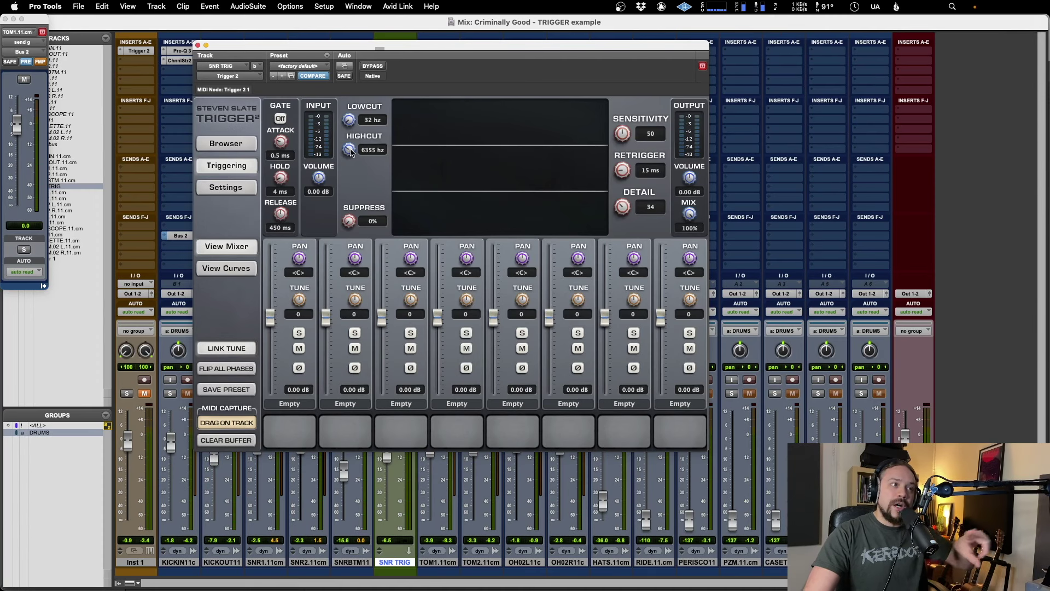
drag(350, 151, 352, 226)
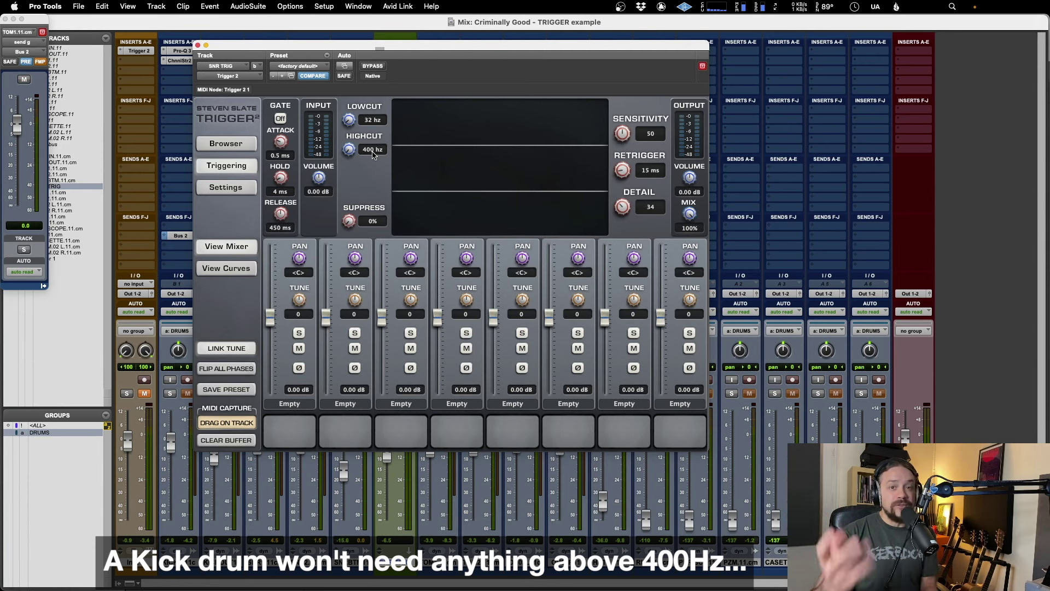
drag(373, 155, 344, 126)
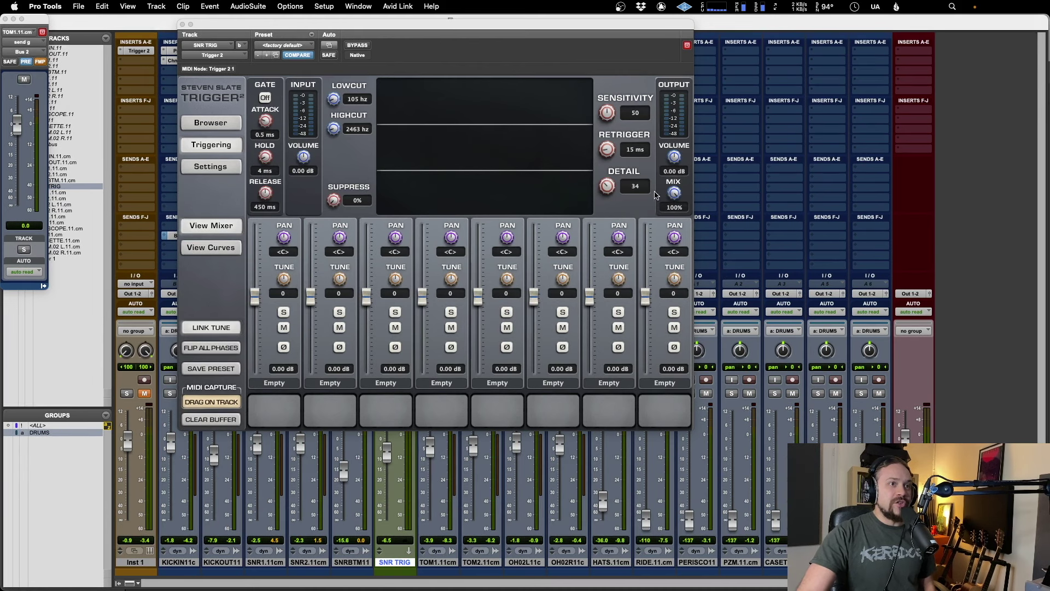
Audition the plug-in's incoming snare signal with the mix at 0%, the DRUMS group muted and the gate turned on.
drag(673, 196, 687, 347)
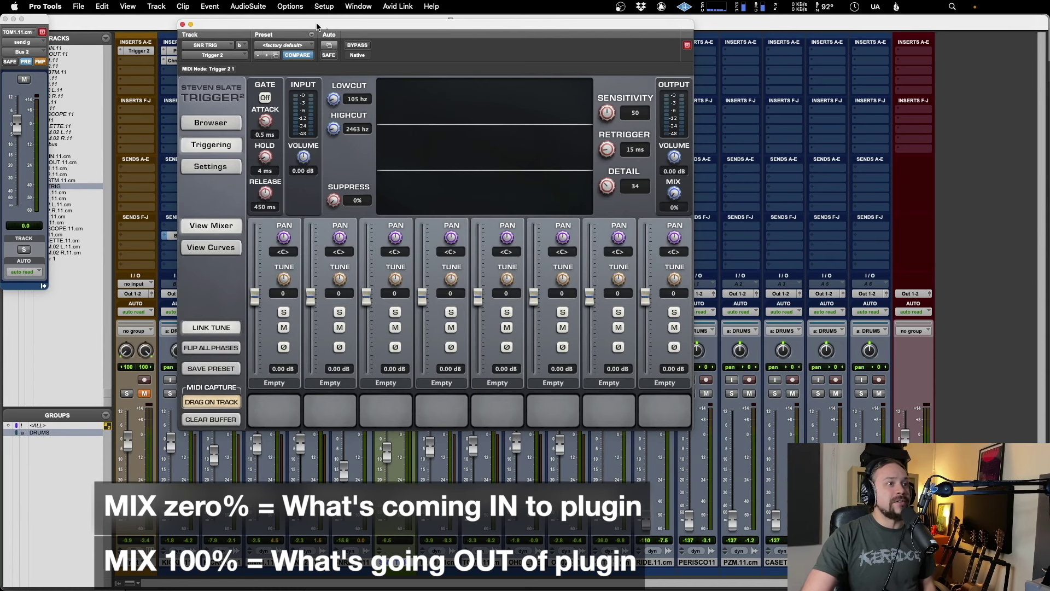
drag(318, 28, 579, 23)
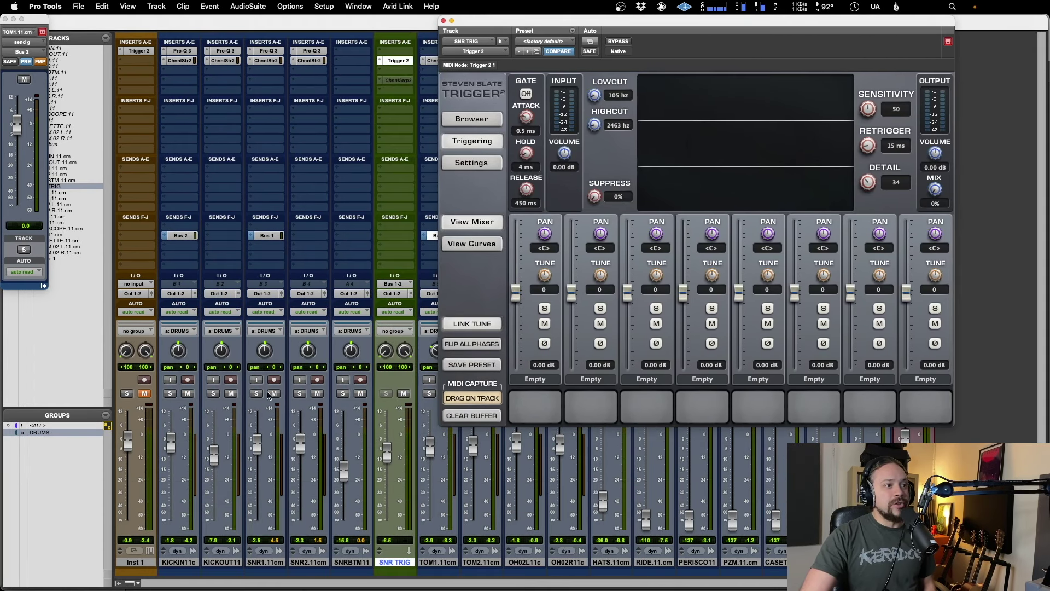
click(274, 394)
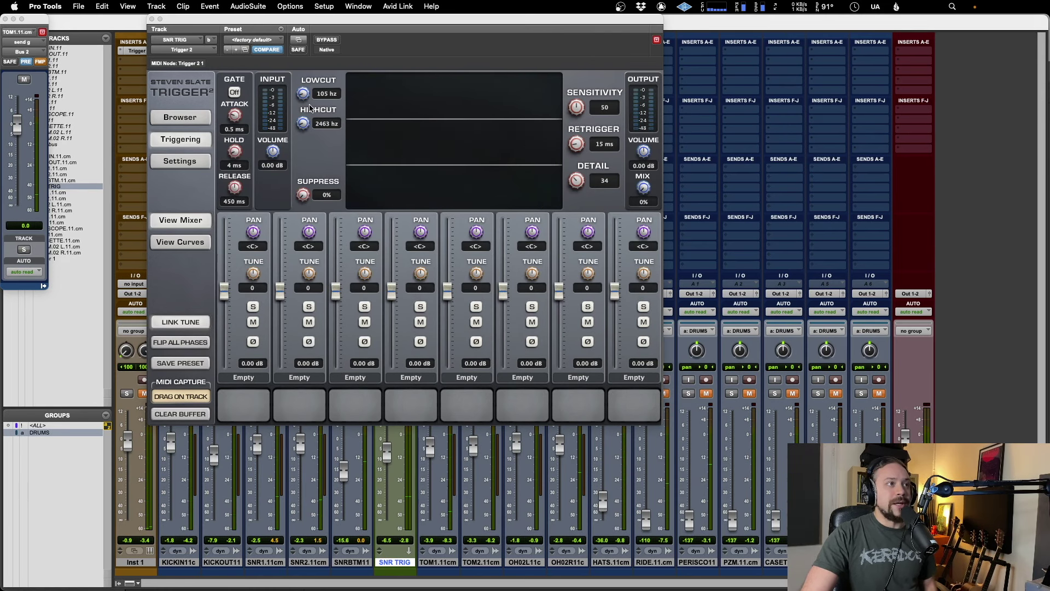
click(235, 93)
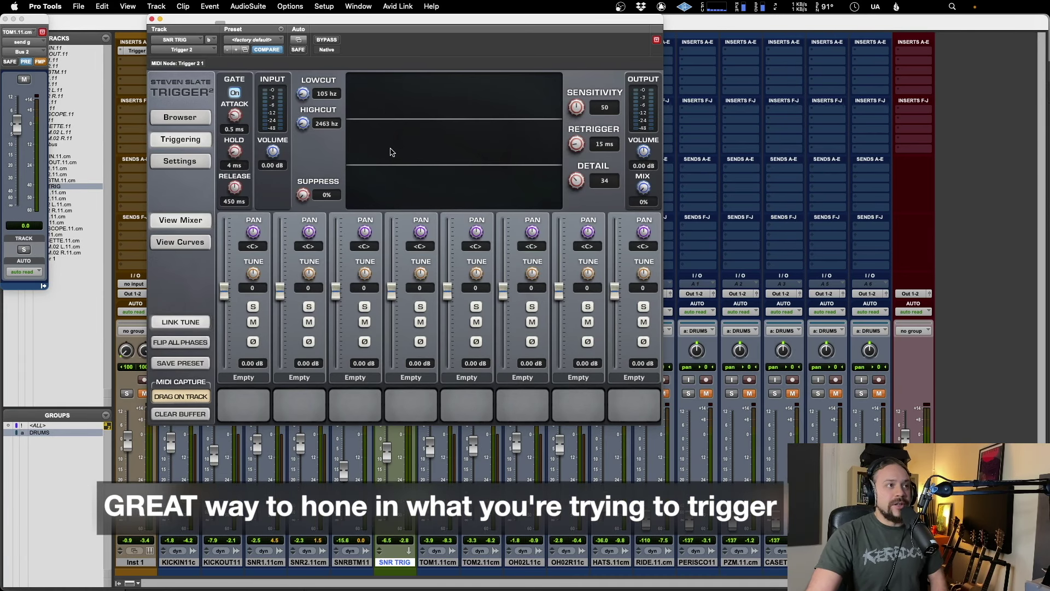
key(space)
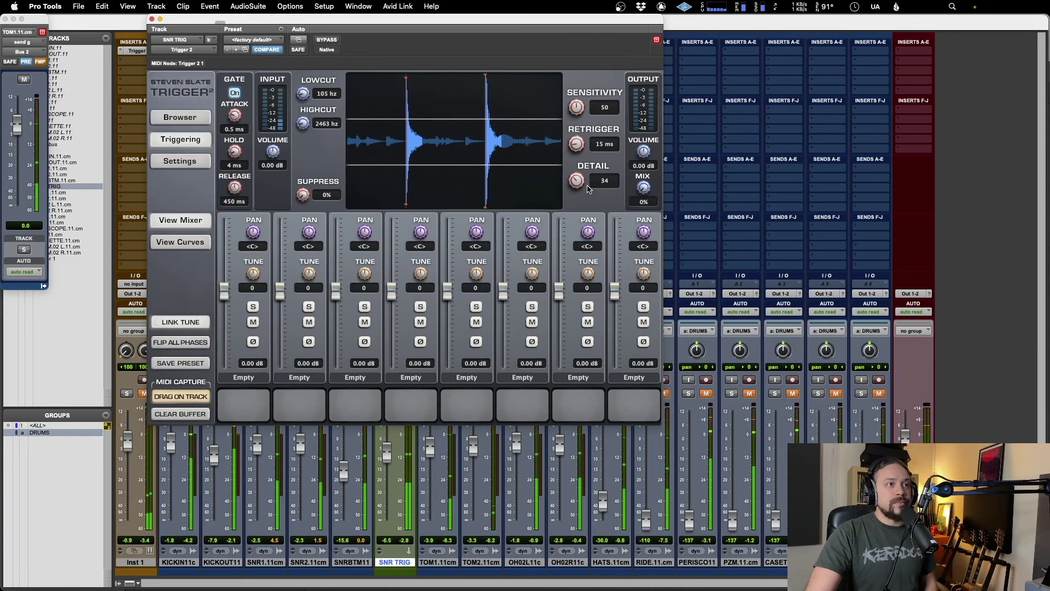
Switch to the Edit window and recall memory location 2 to select the VS2 section.
key(super+equal)
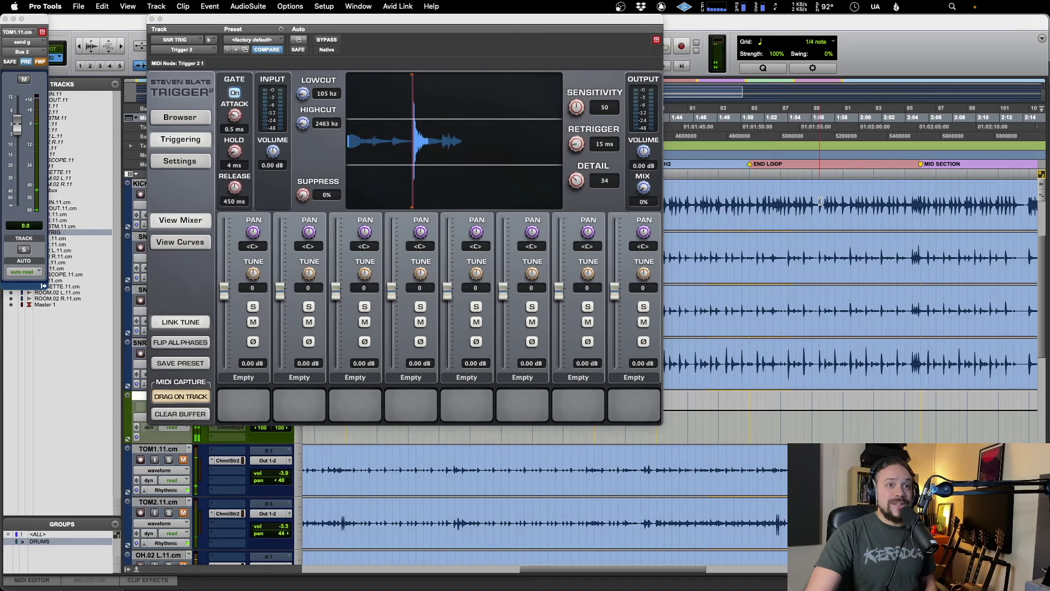
key(KP_Decimal)
key(2)
key(KP_Decimal)
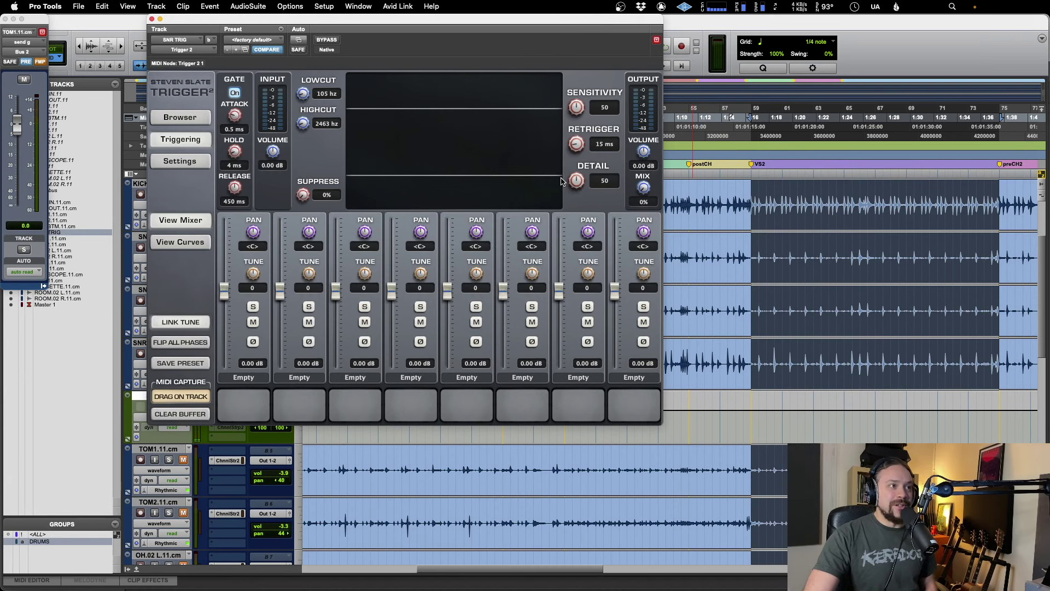
Lower Trigger 2's Detail to 7 and play the selected VS2 section.
drag(576, 182, 574, 236)
key(space)
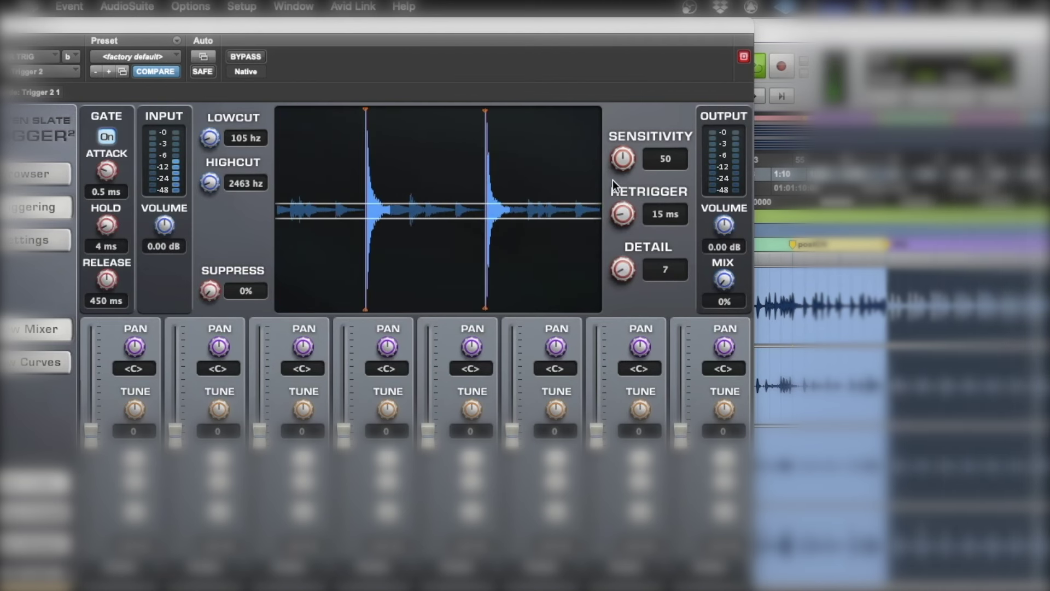
Raise Trigger 2's Sensitivity and fine-tune it to 76.
drag(625, 161, 627, 100)
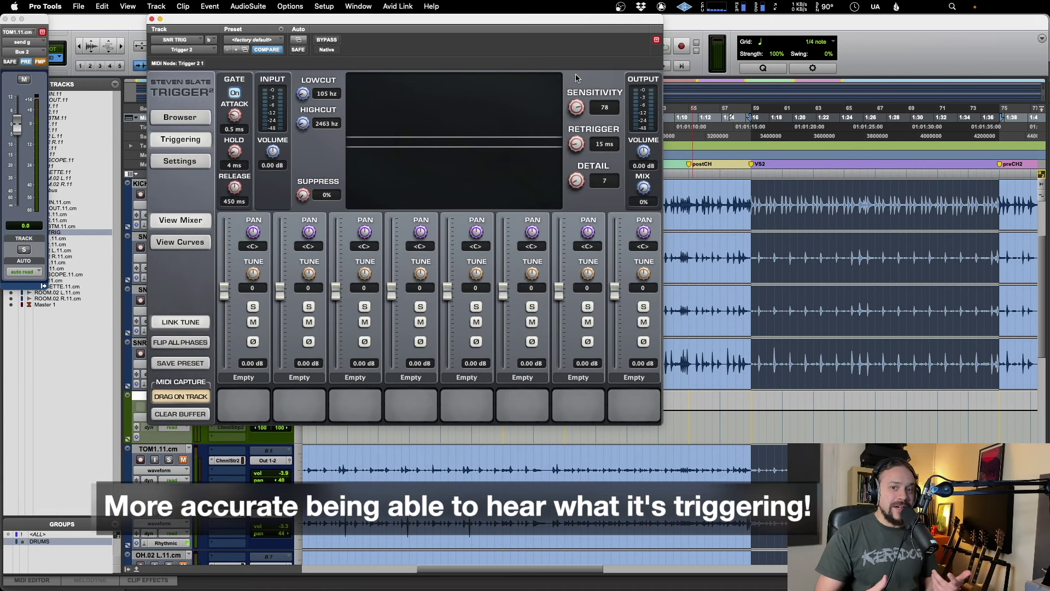
drag(576, 107, 578, 112)
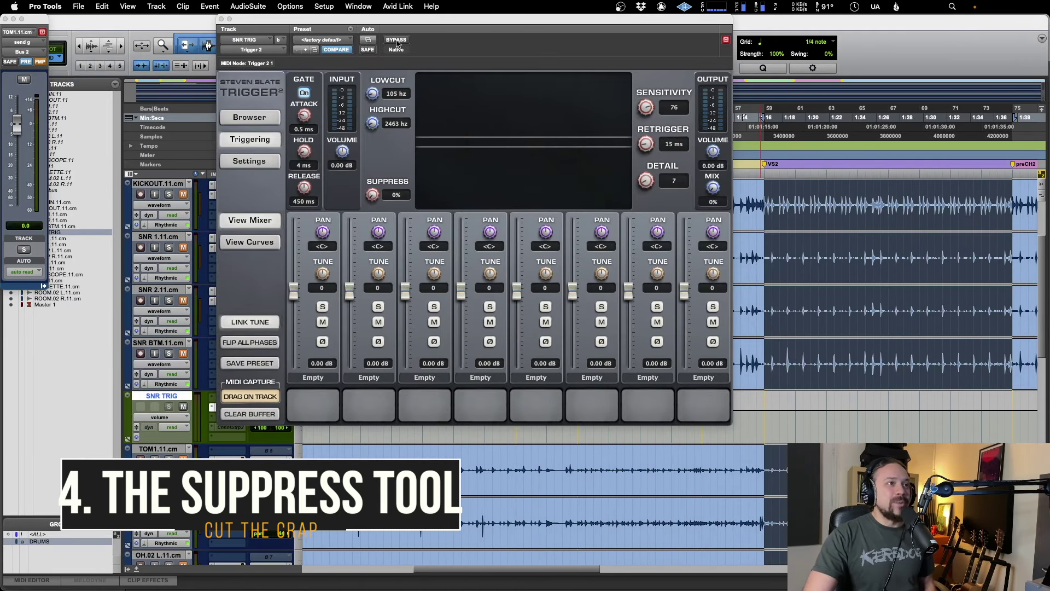
Switch to the Mix window and solo the KICKIN11 and SNR1 tracks, keeping the Trigger 2 window clear of their controls.
key(super+equal)
drag(373, 22, 674, 22)
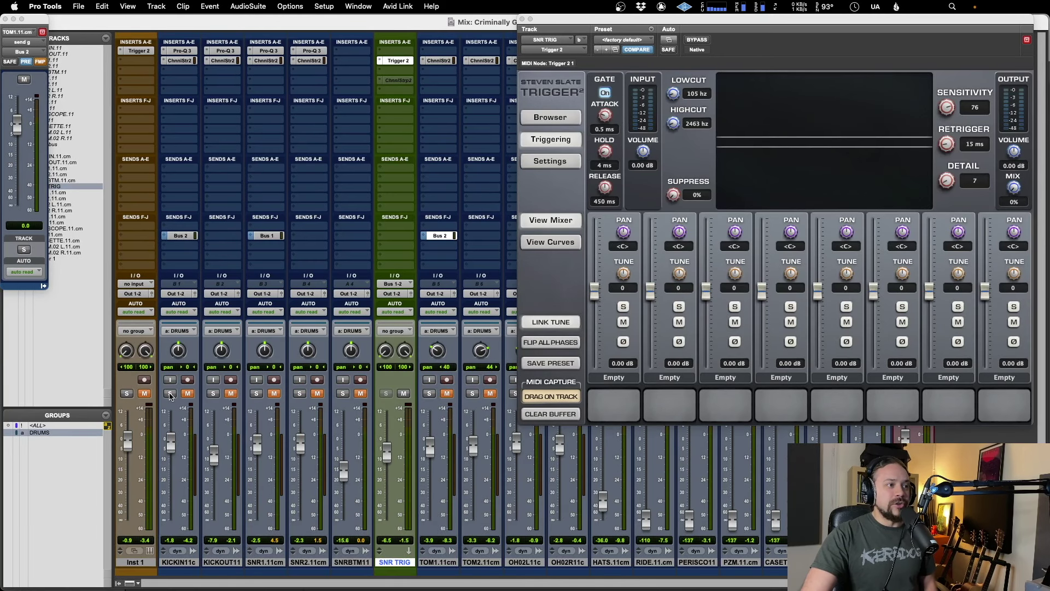
click(274, 394)
click(188, 393)
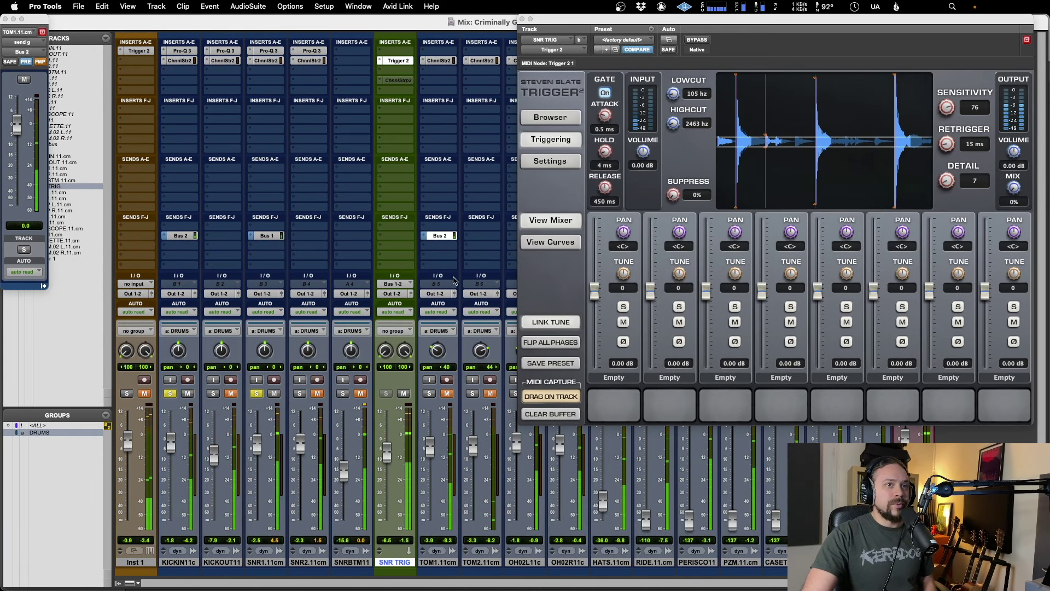
drag(769, 19, 406, 19)
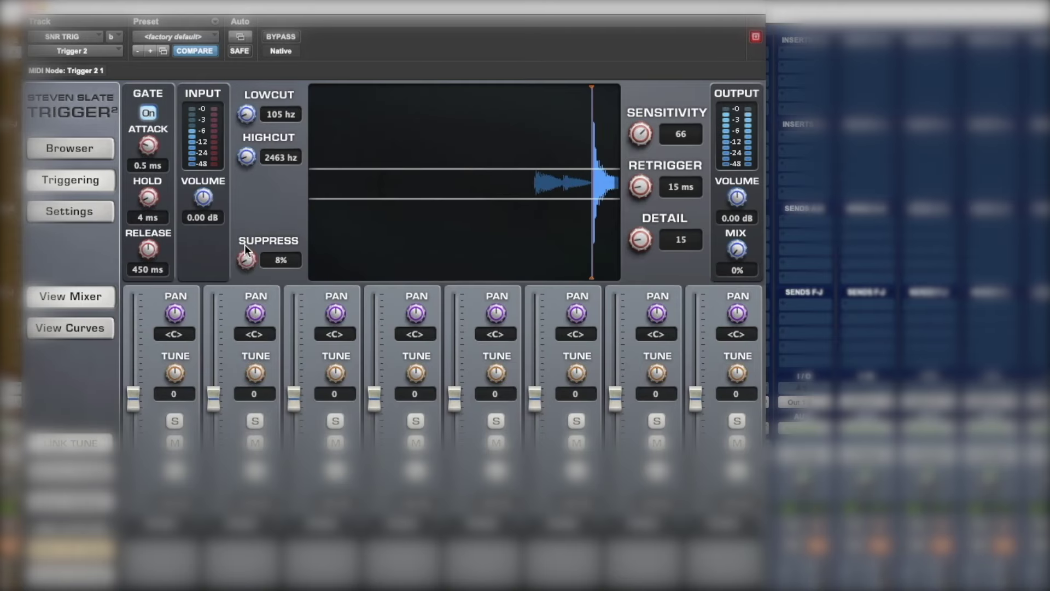
Set Trigger 2's high cut to 2451 Hz and Suppress to 65% during playback.
drag(309, 184, 314, 156)
drag(252, 209, 254, 149)
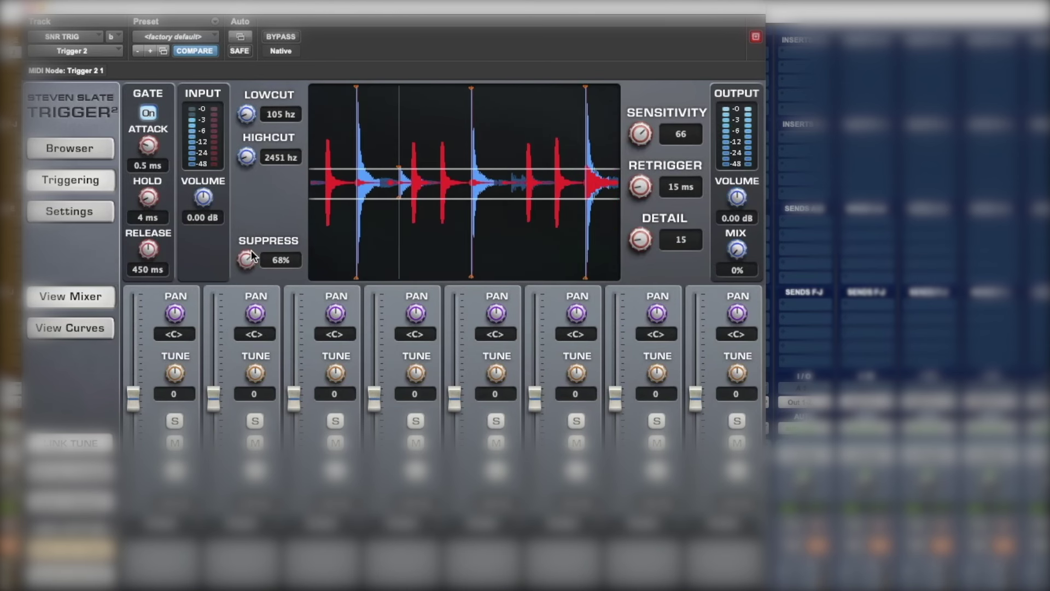
drag(251, 250, 242, 264)
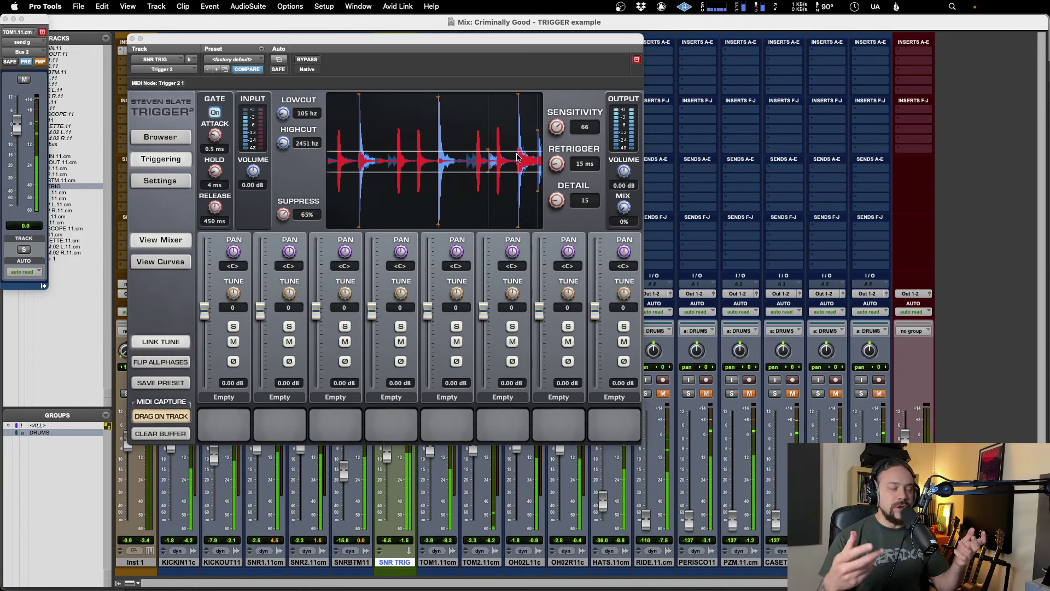
Close the Trigger 2 window in the Edit window and return to the Mix window.
drag(406, 32, 315, 475)
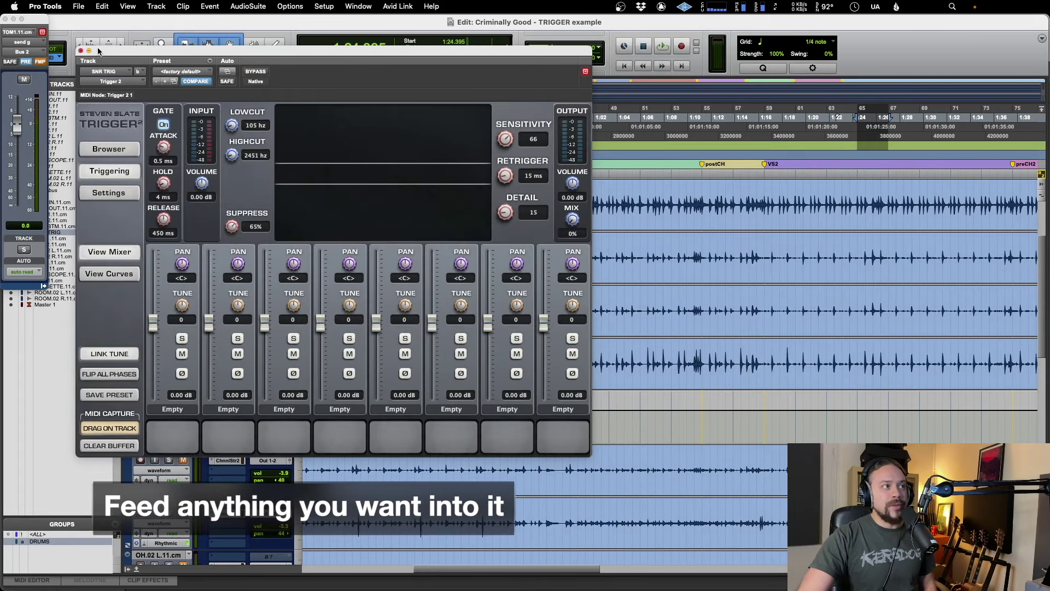
click(81, 51)
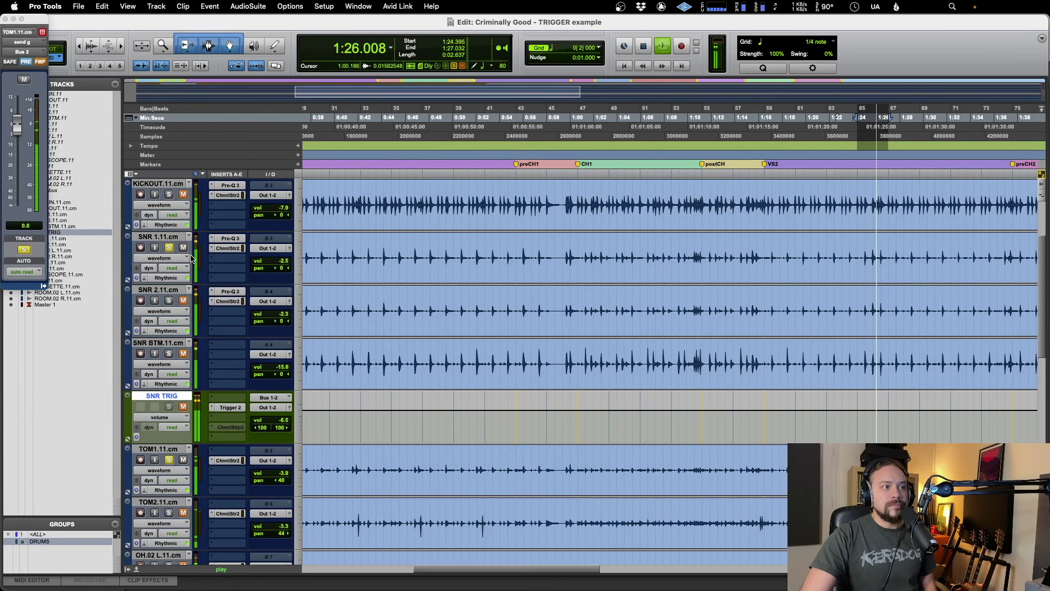
key(super+equal)
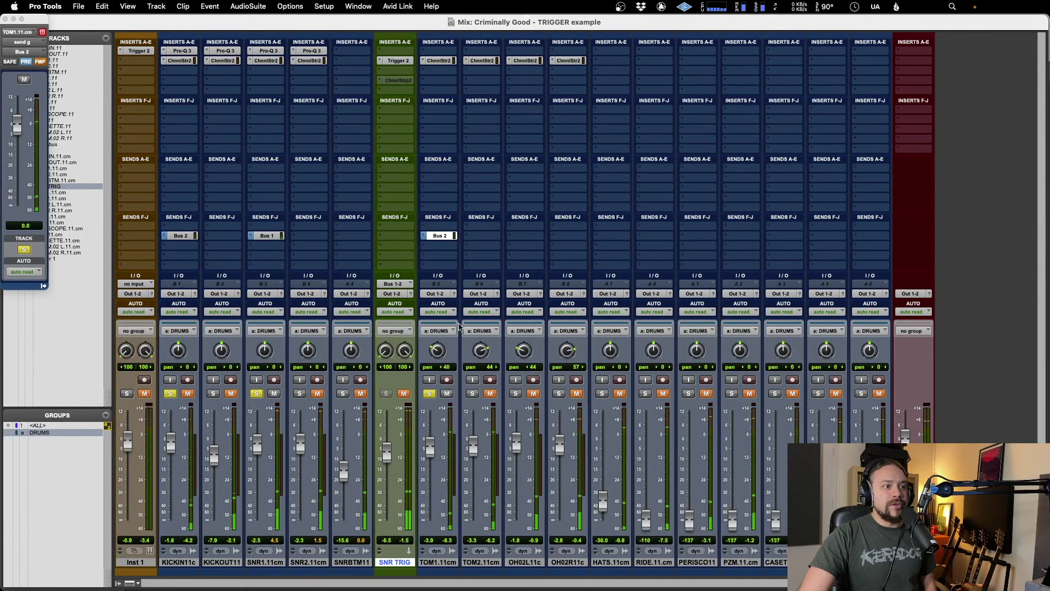
Reopen Trigger 2 from the SNR TRIG track's inserts and stop playback.
click(438, 62)
click(389, 60)
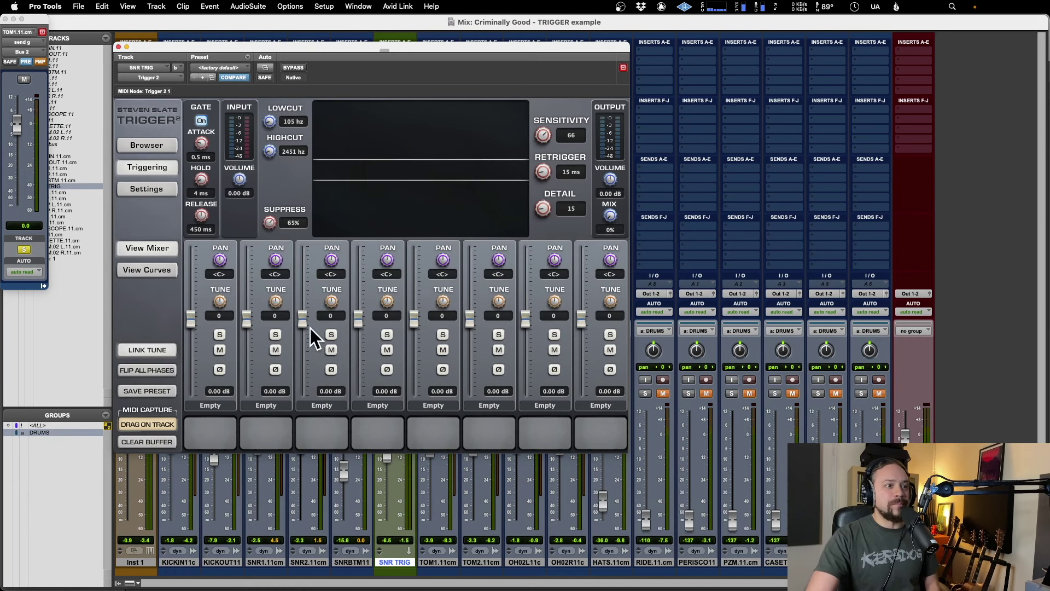
key(space)
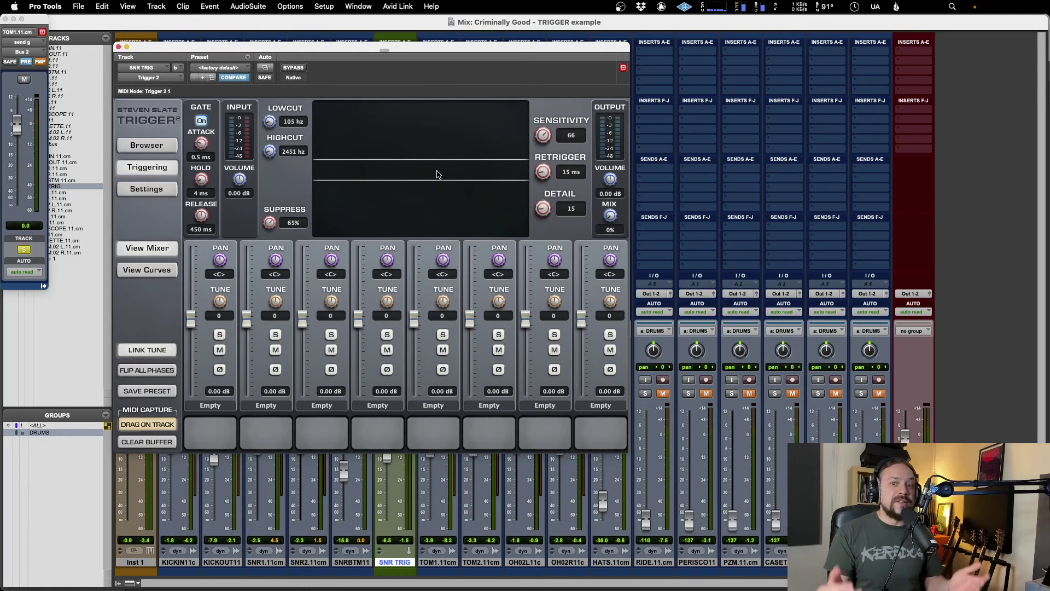
drag(452, 50, 438, 38)
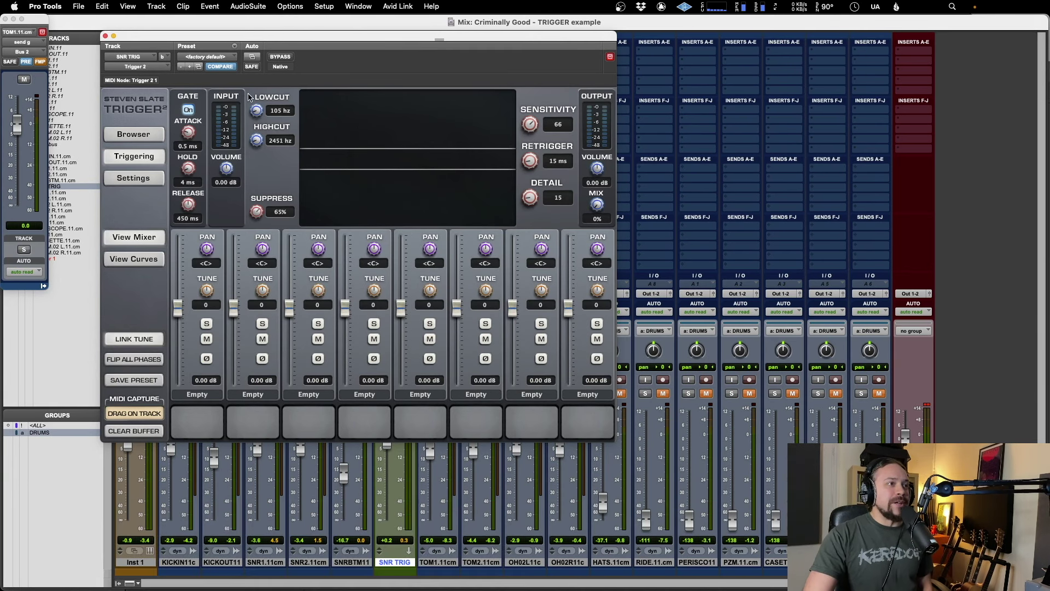
Browse the drum sample folders and load SNR TheBossman - Dmp Rimshot [Combined].wav into the first sample slot.
click(142, 136)
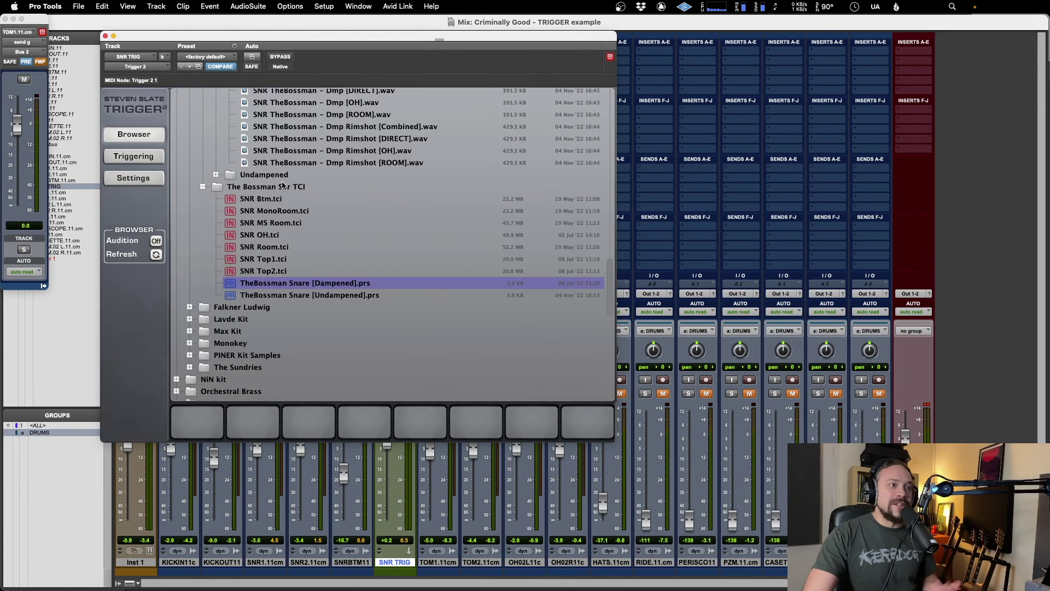
scroll(282, 185, up, 1)
scroll(298, 177, down, 2)
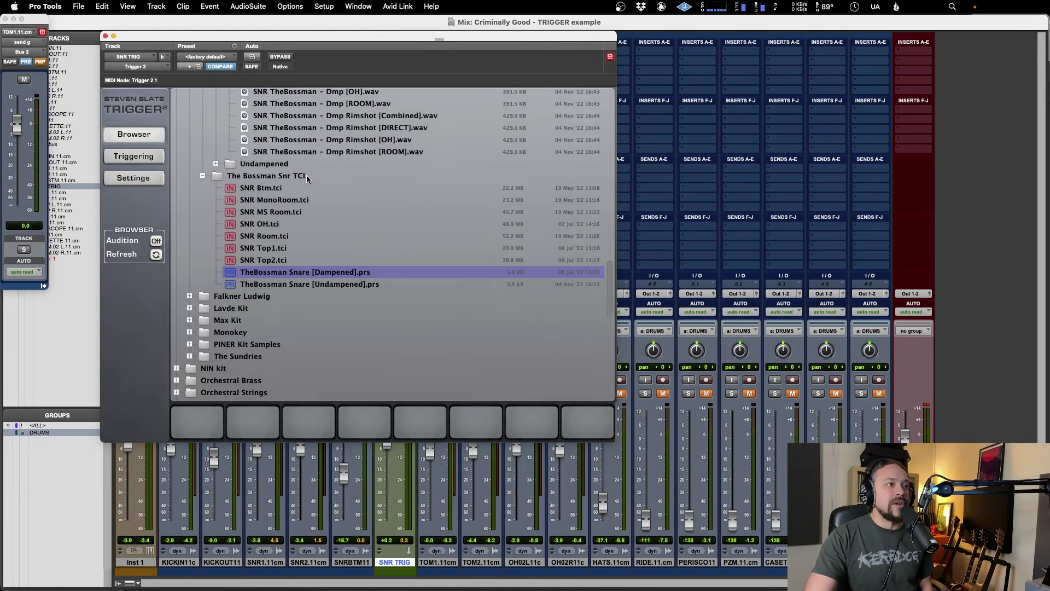
scroll(332, 212, up, 10)
scroll(332, 212, down, 10)
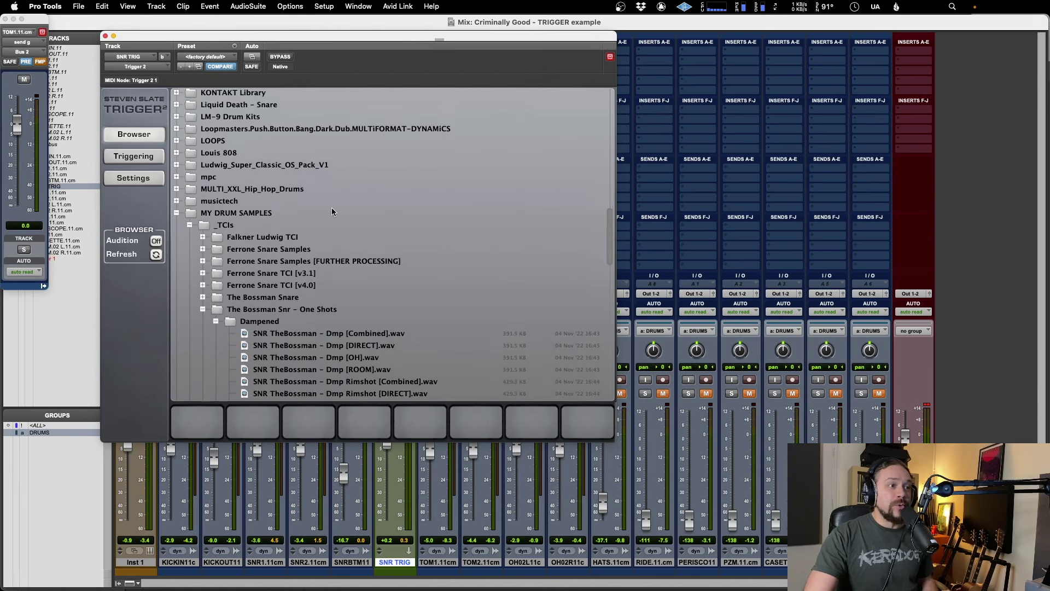
scroll(332, 212, down, 3)
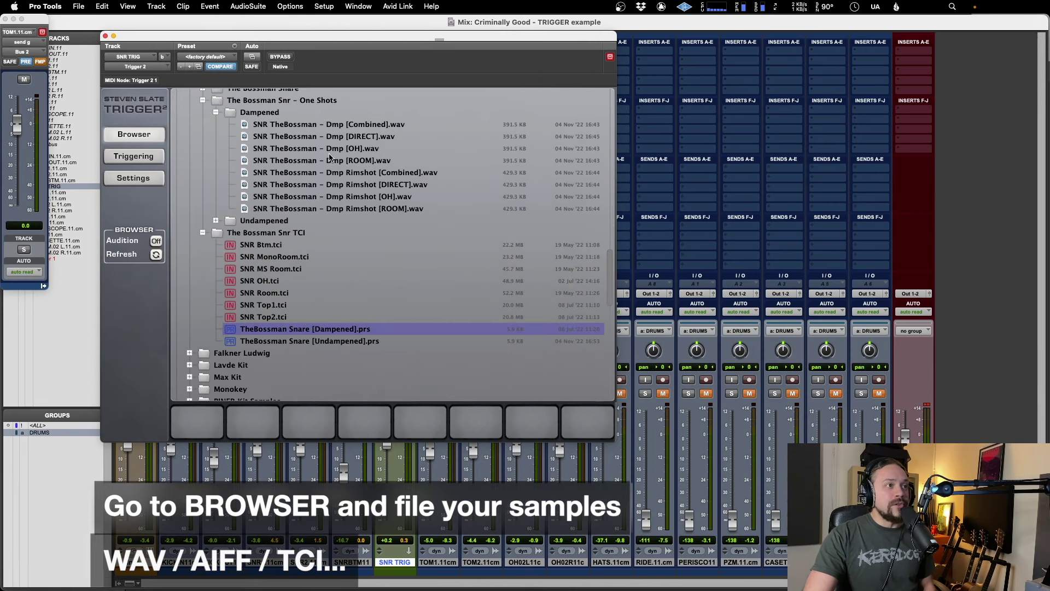
click(331, 140)
drag(357, 173, 211, 421)
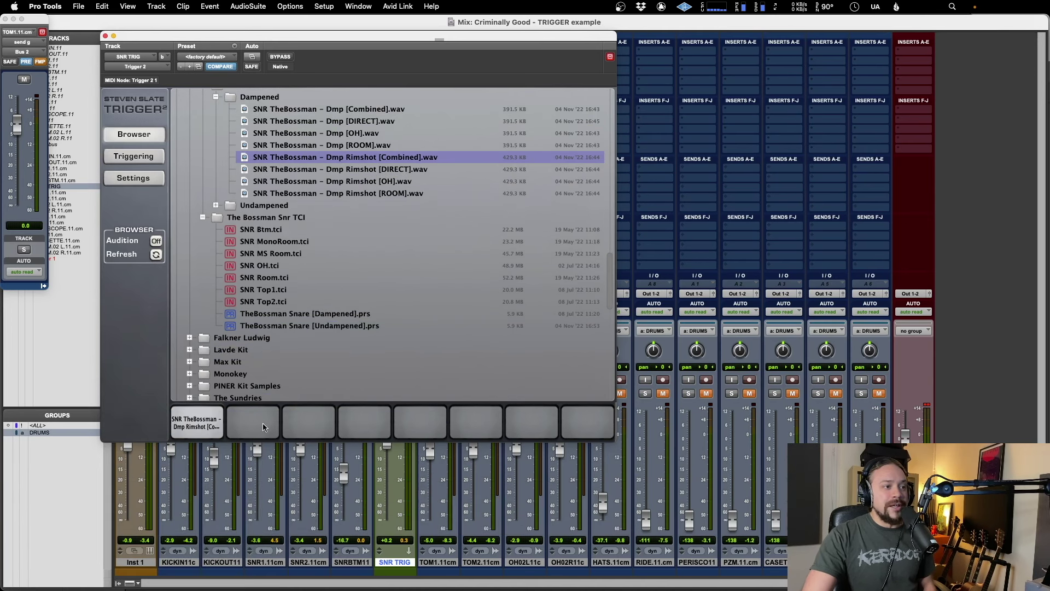
Load the TheBossman Snare [Dampened].prs preset from The Bossman Snr TCI folder and return to the triggering view.
scroll(315, 276, down, 2)
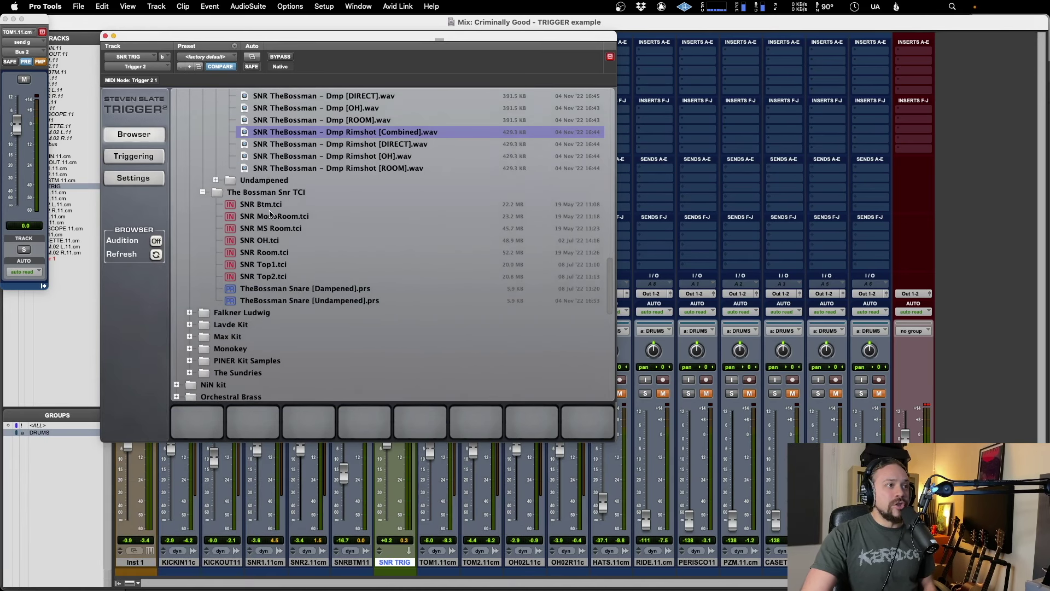
click(276, 205)
scroll(293, 217, down, 1)
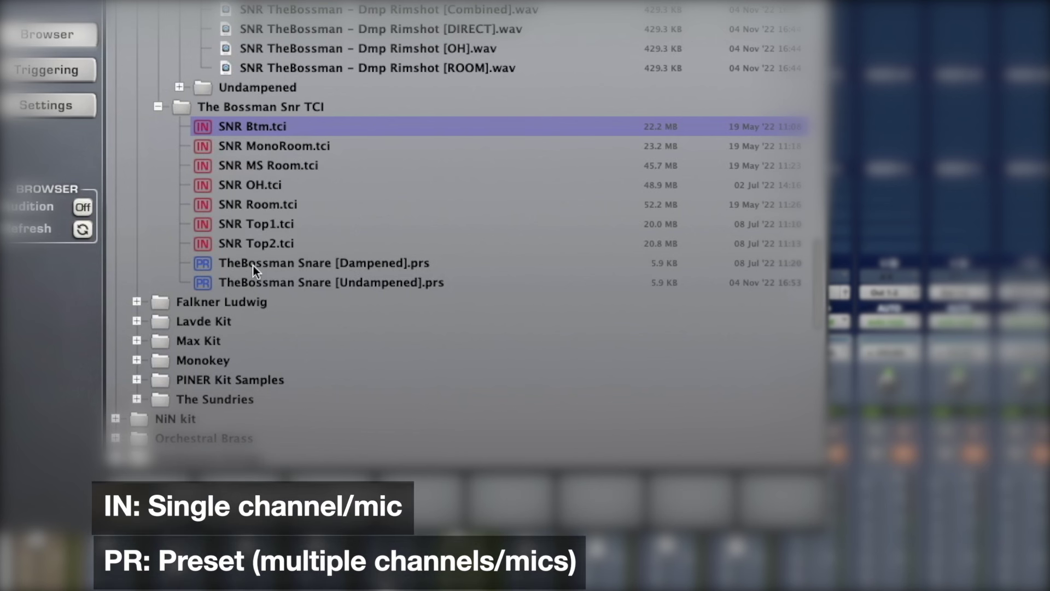
click(209, 269)
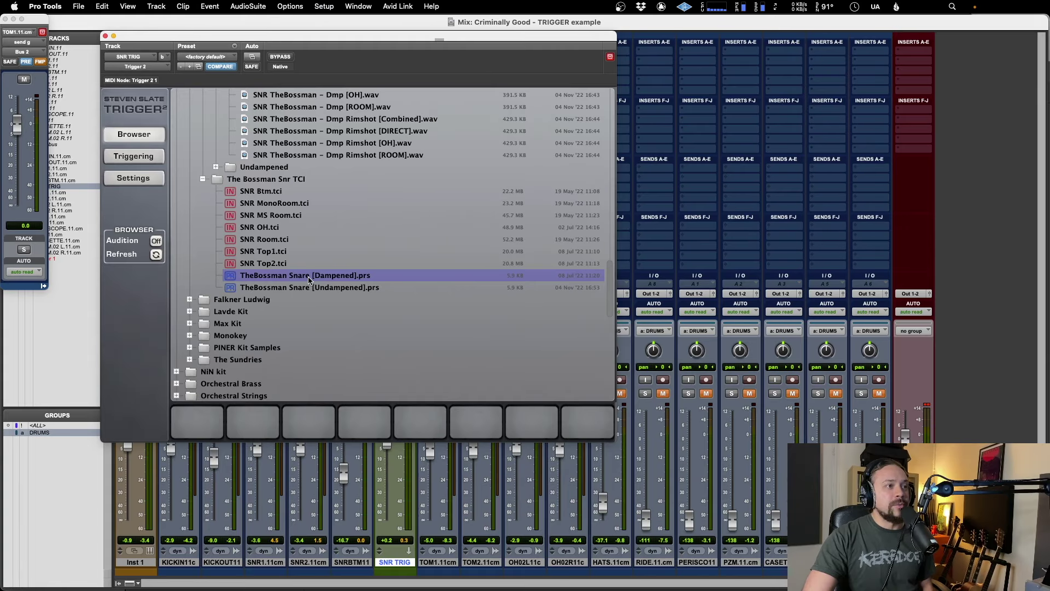
double_click(328, 264)
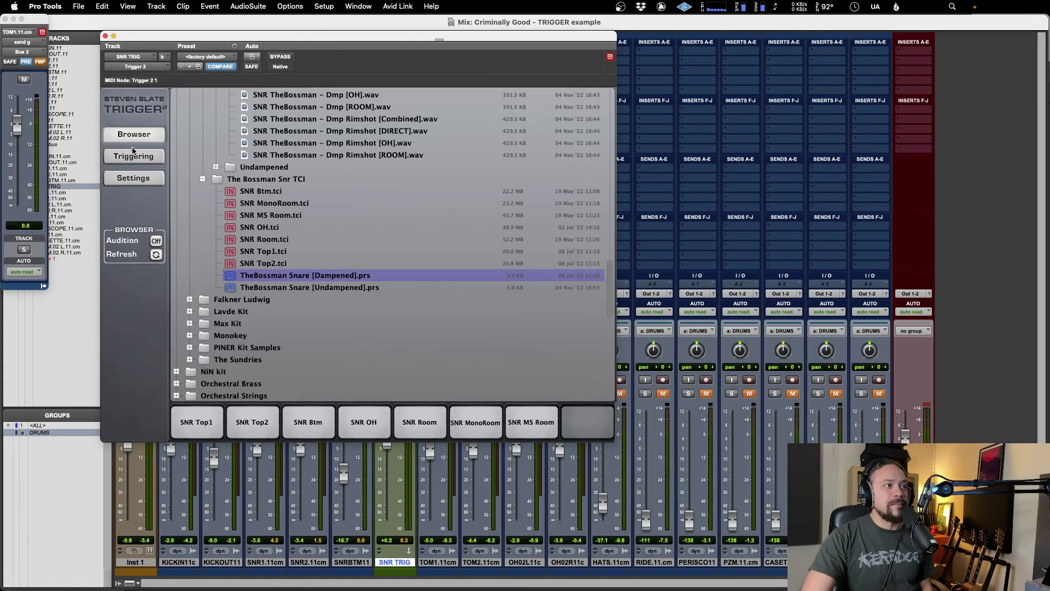
click(144, 158)
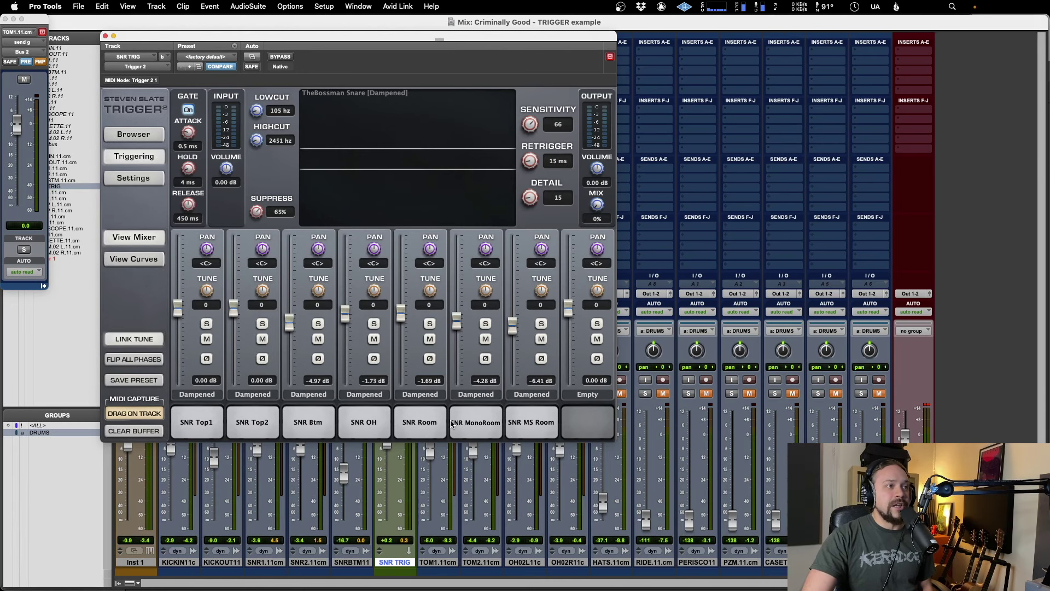
Set Trigger 2's Mix to 100% and close the plug-in window.
drag(250, 40, 303, 28)
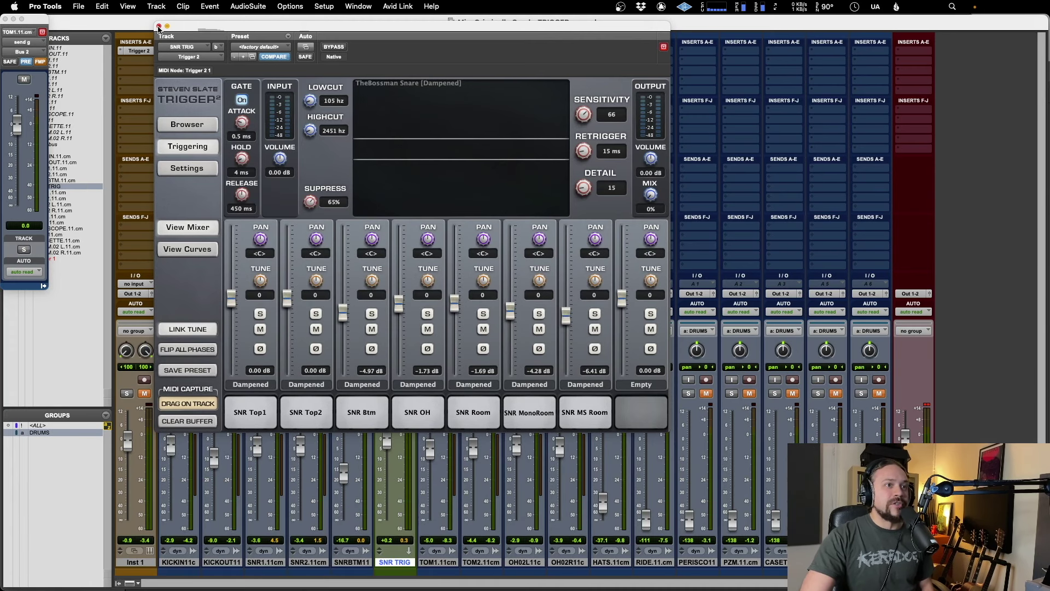
drag(368, 31, 348, 32)
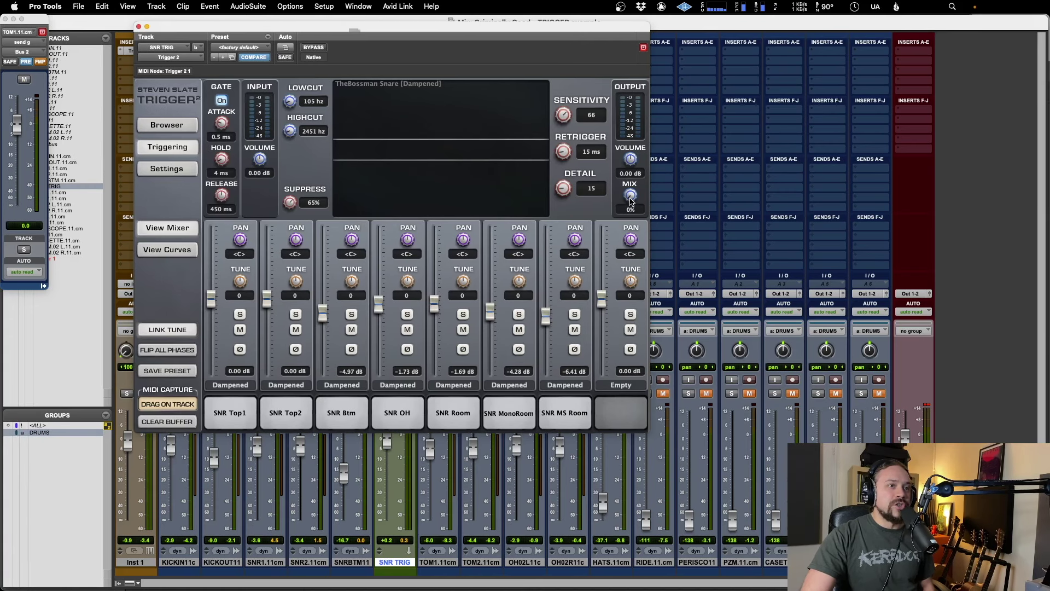
drag(631, 200, 629, 180)
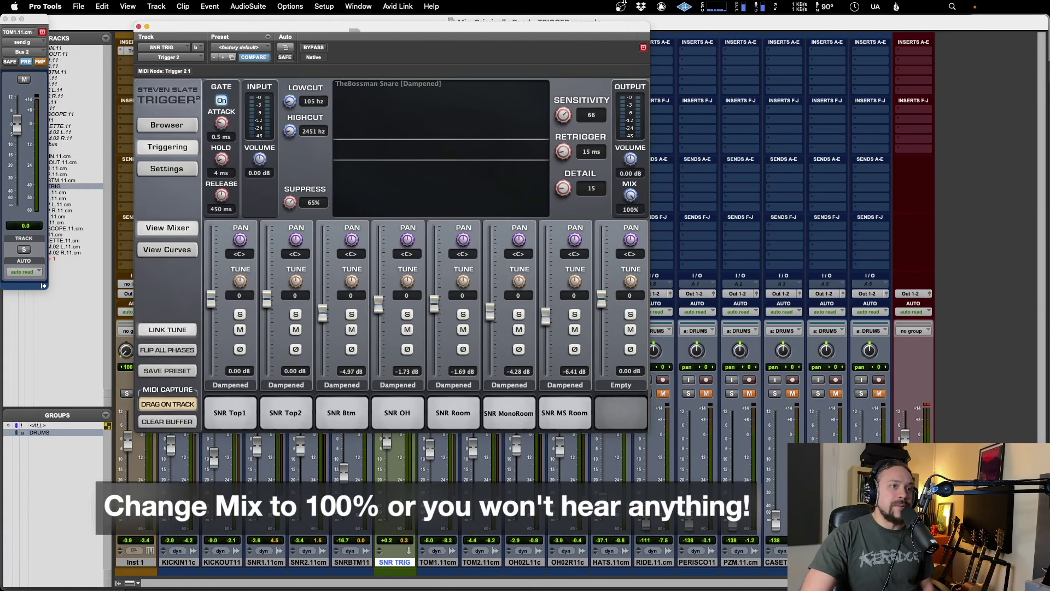
click(139, 27)
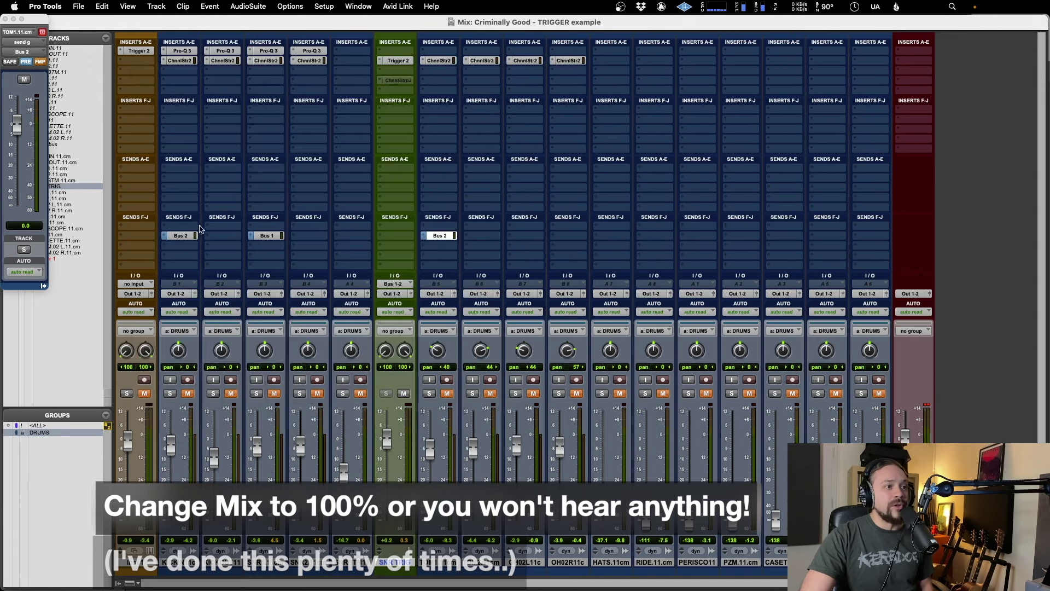
Unmute the DRUMS group and blend in the snare samples by raising the SNR TRIG fader from silence to -3.8 dB.
click(317, 393)
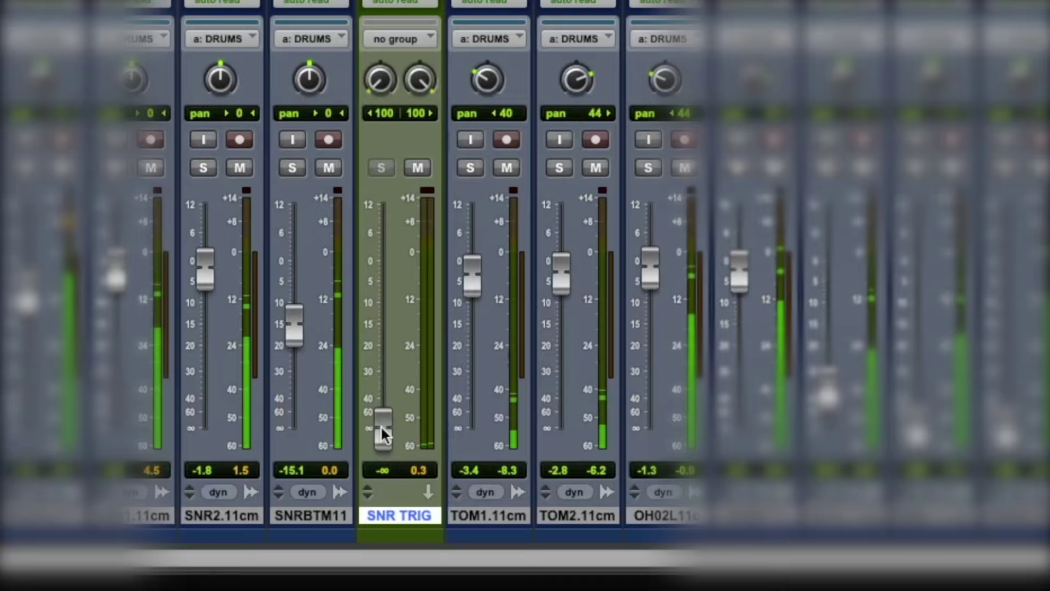
drag(382, 429, 373, 474)
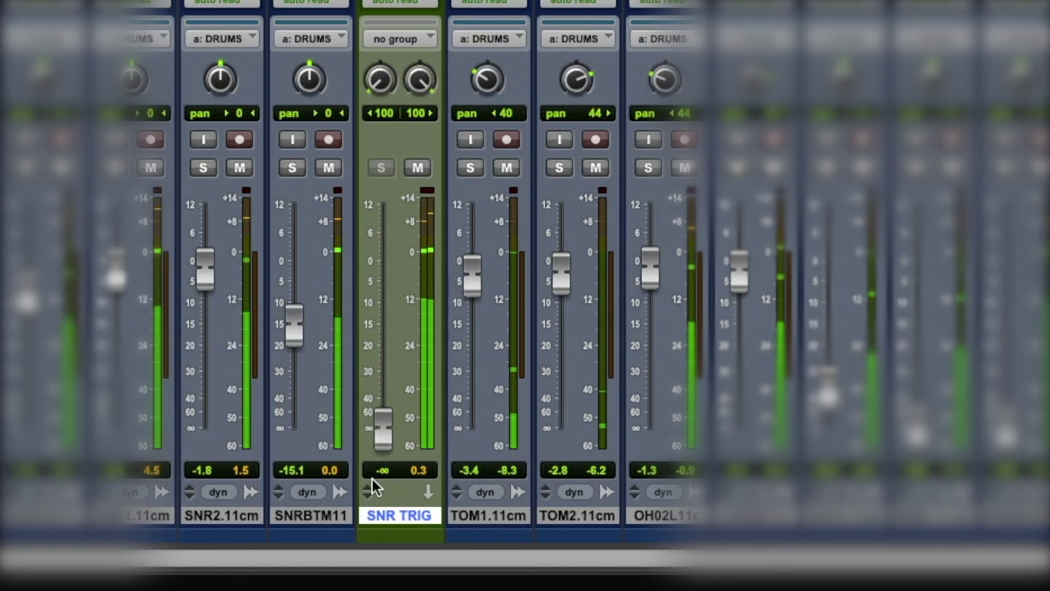
drag(376, 432, 379, 282)
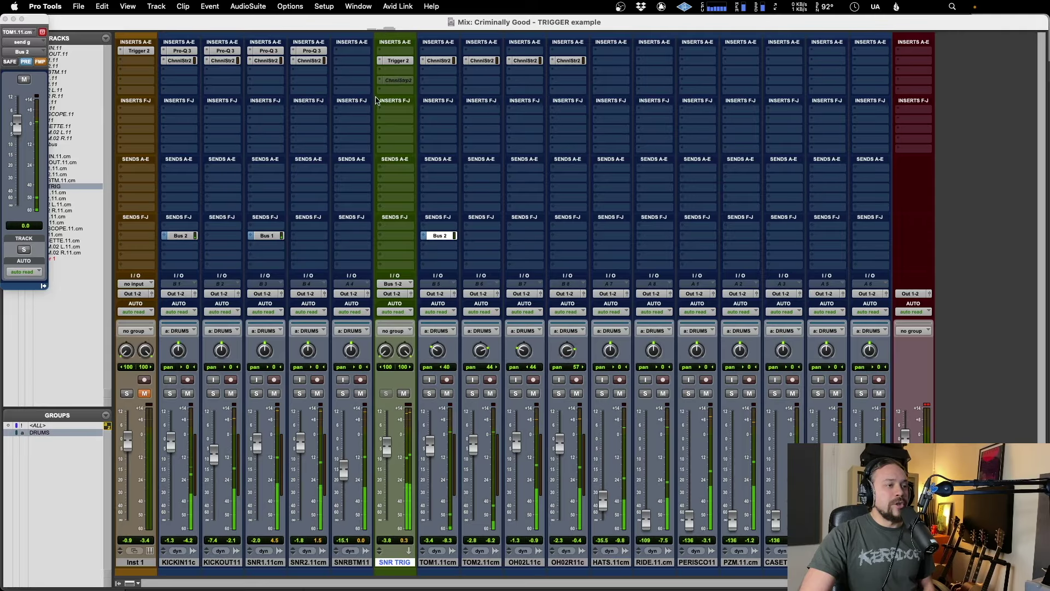
Reopen Trigger 2 on the SNR TRIG track and solo the SNR1 track.
click(401, 61)
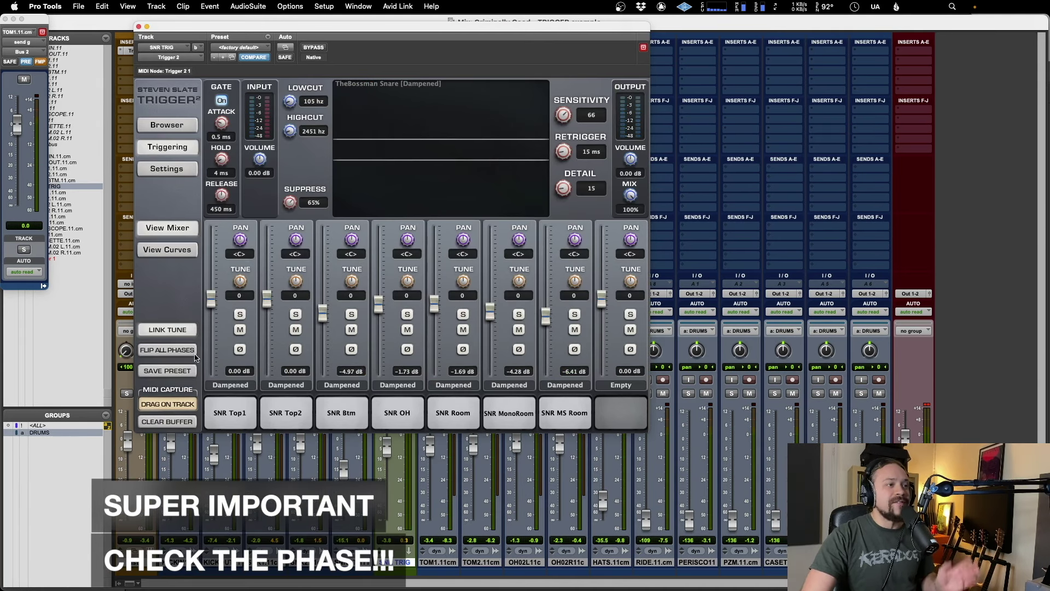
drag(197, 26, 343, 18)
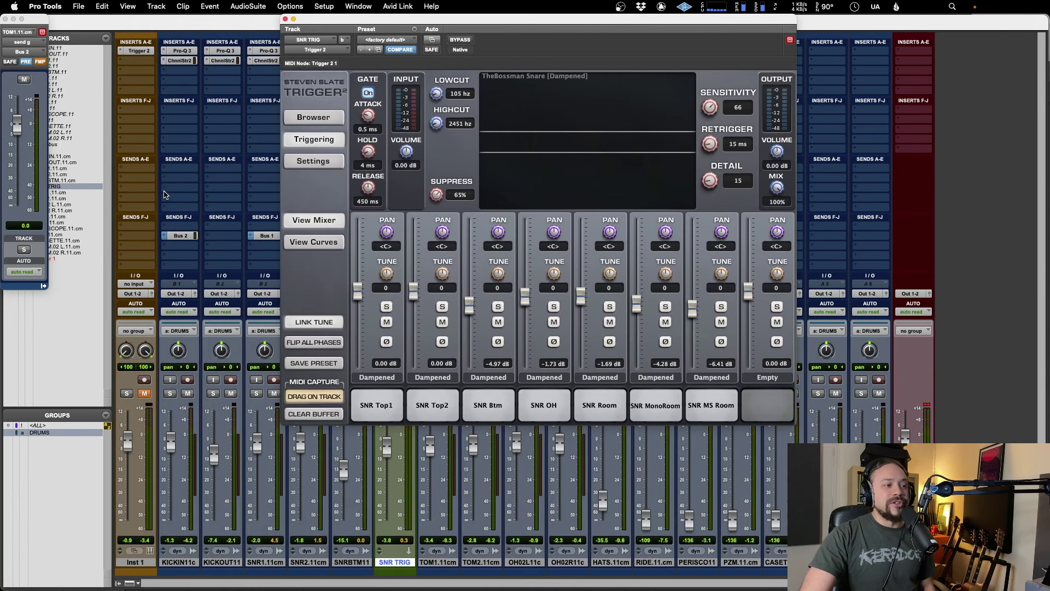
click(255, 394)
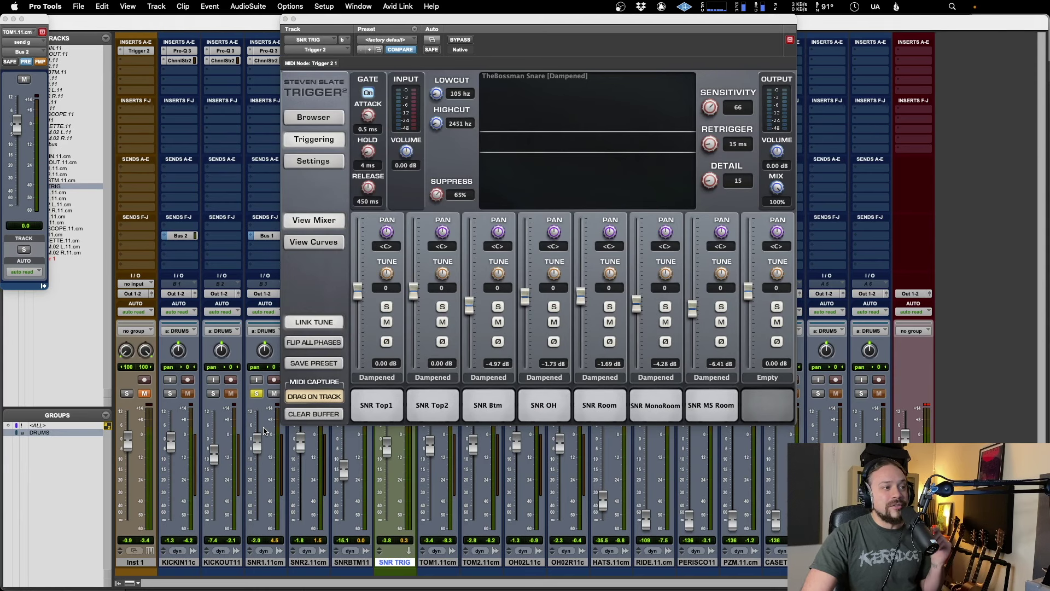
Flip the phase of all Trigger 2 sample slots while the drums play.
drag(451, 29, 336, 44)
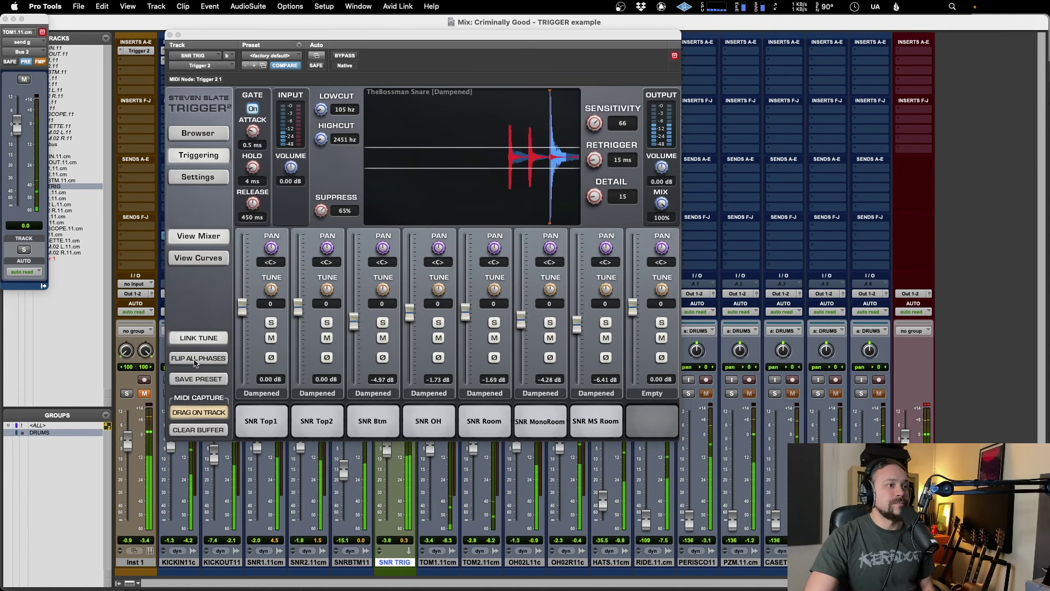
click(196, 359)
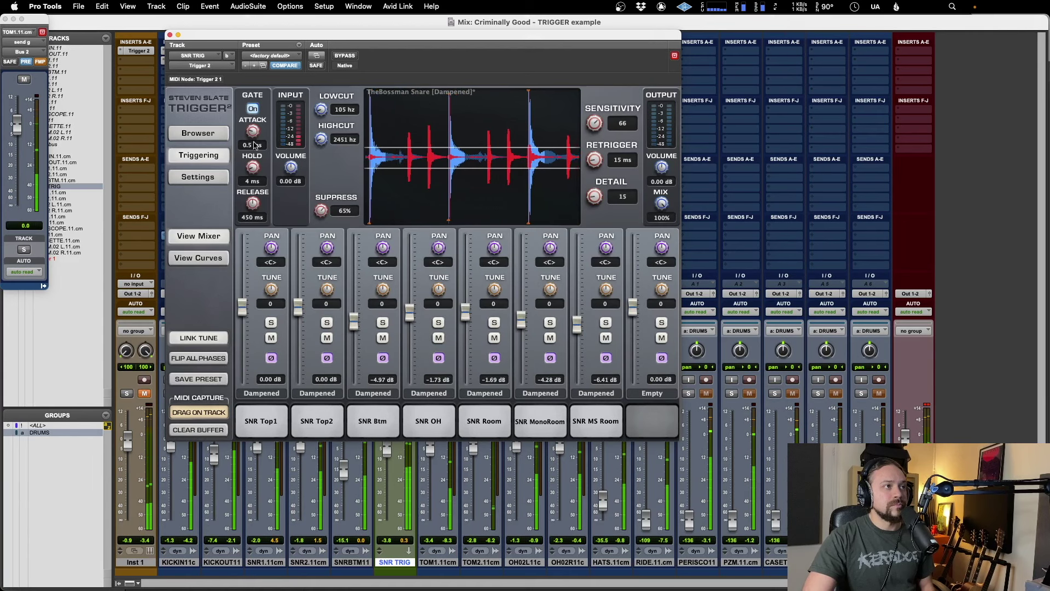
Compare normal and flipped phase on all Trigger 2 slots, leave them unflipped, and lower the SNR TRIG fader to -4.1 dB.
click(198, 359)
drag(248, 37, 409, 31)
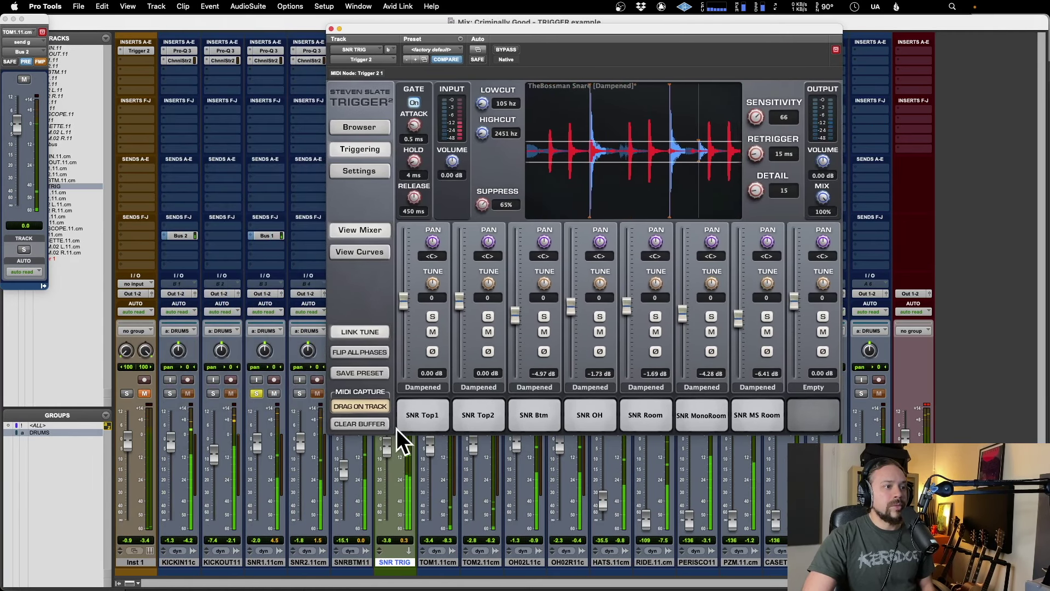
mouse_move(387, 449)
mouse_down()
mouse_move(391, 557)
mouse_move(389, 454)
mouse_up()
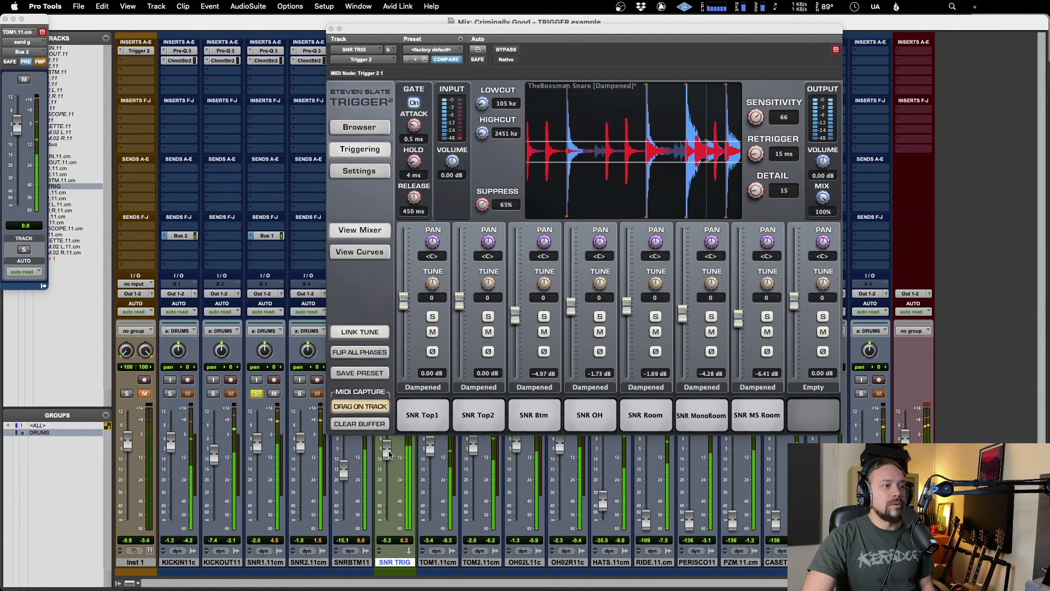
click(370, 352)
click(371, 352)
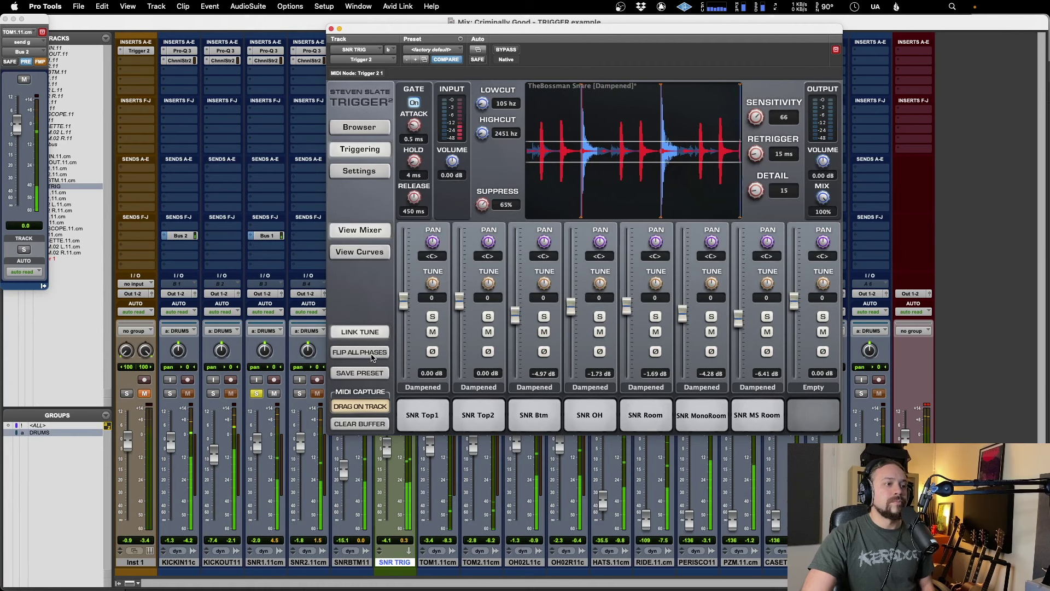
drag(377, 28, 226, 35)
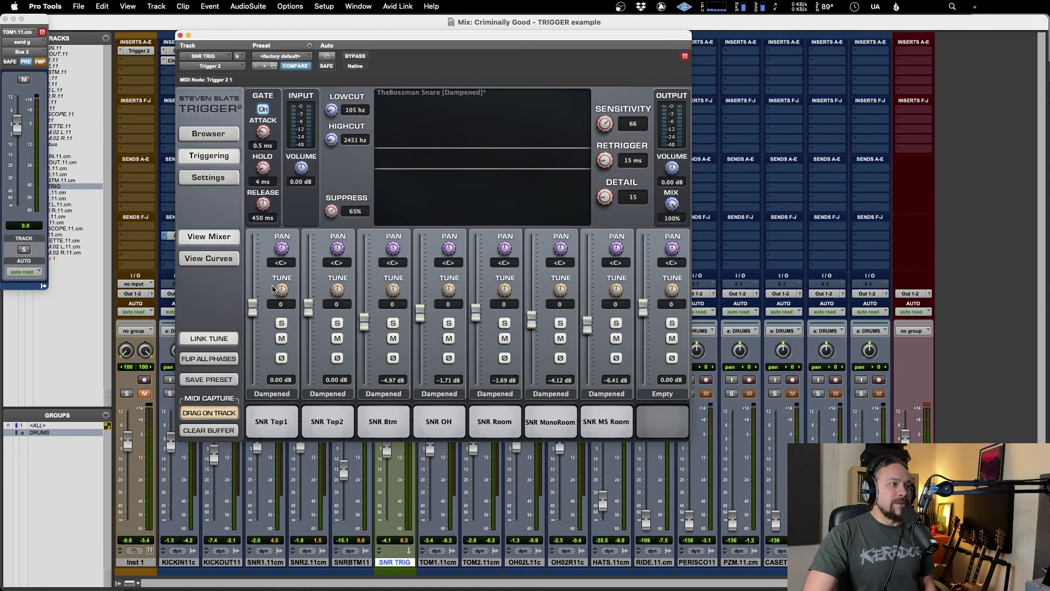
Display the sample slots' curves, link Attack across all slots, and close the Trigger 2 window.
click(210, 262)
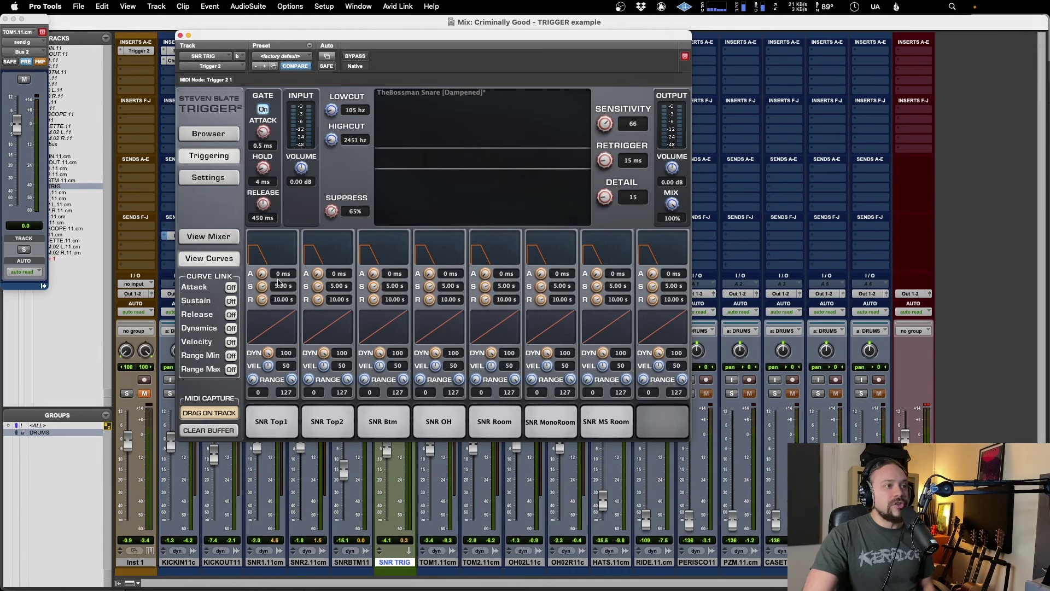
drag(550, 281, 543, 247)
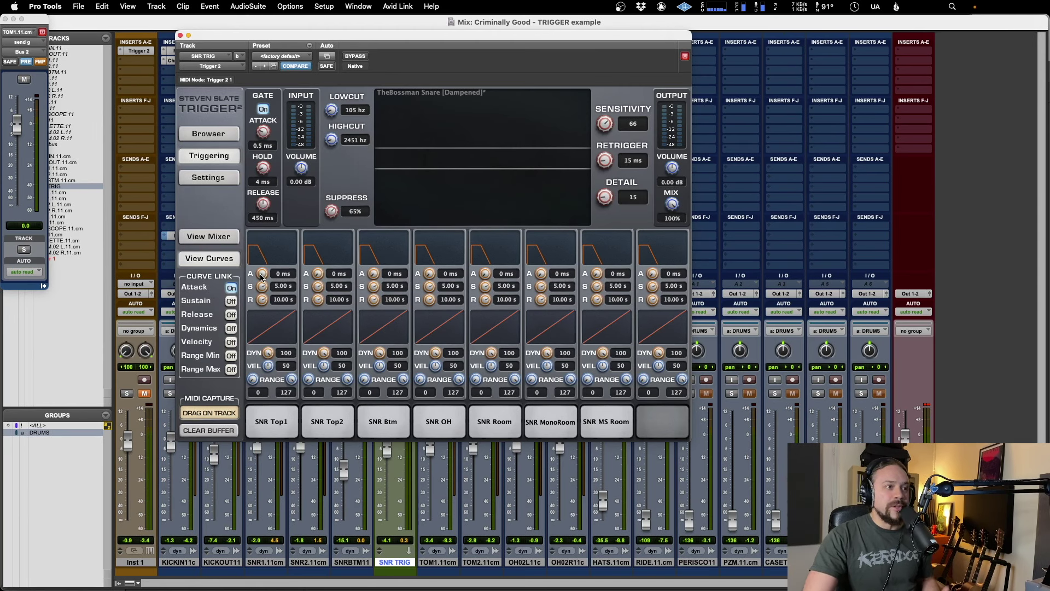
click(215, 133)
click(180, 36)
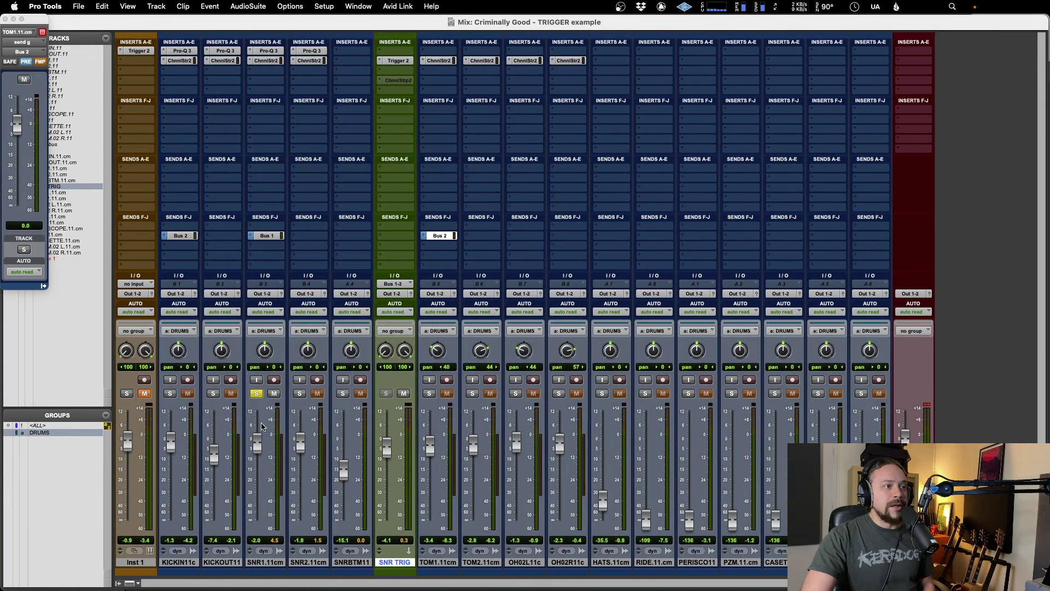
Unsolo SNR1, mute the DRUMS group, raise the SNR TRIG fader to -0.1 dB, and reopen Trigger 2 on SNR TRIG.
click(255, 393)
click(276, 393)
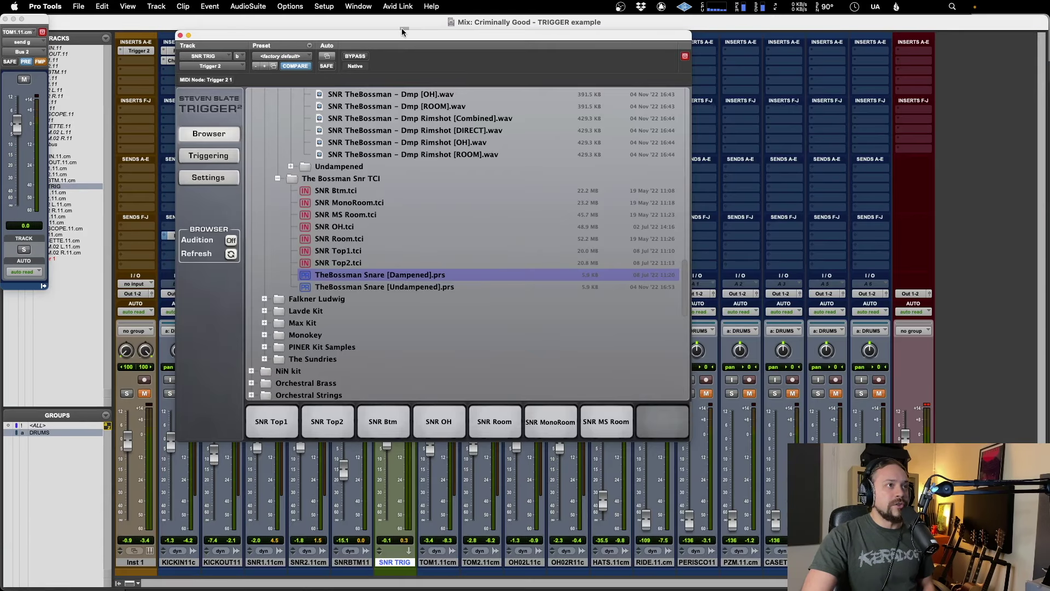
drag(401, 30, 400, 32)
Solo the SNR Room slot in Trigger 2's mixer and raise its level to -0.31 dB during playback.
click(216, 159)
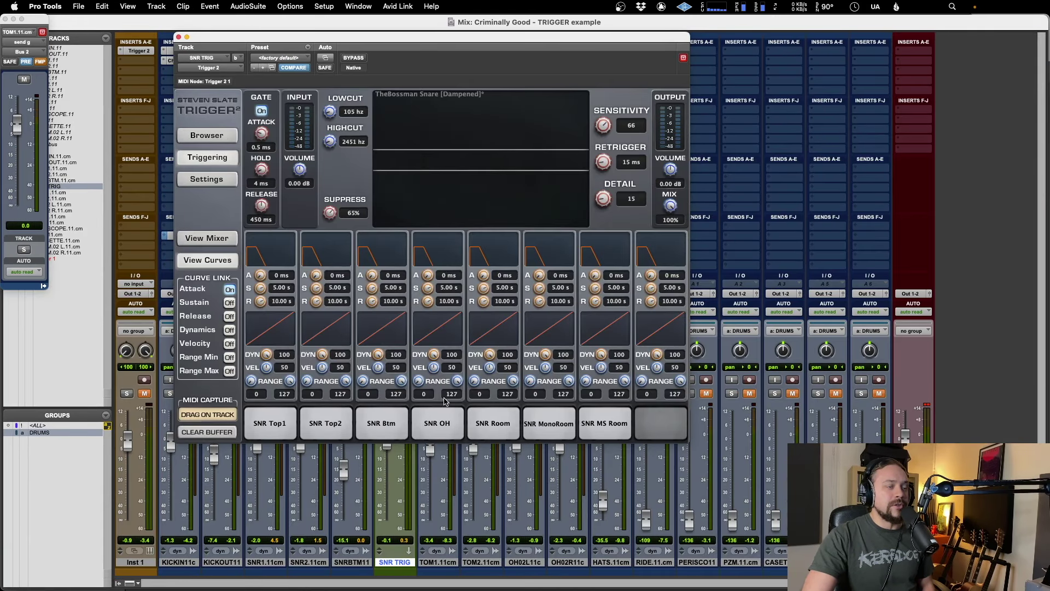
click(207, 238)
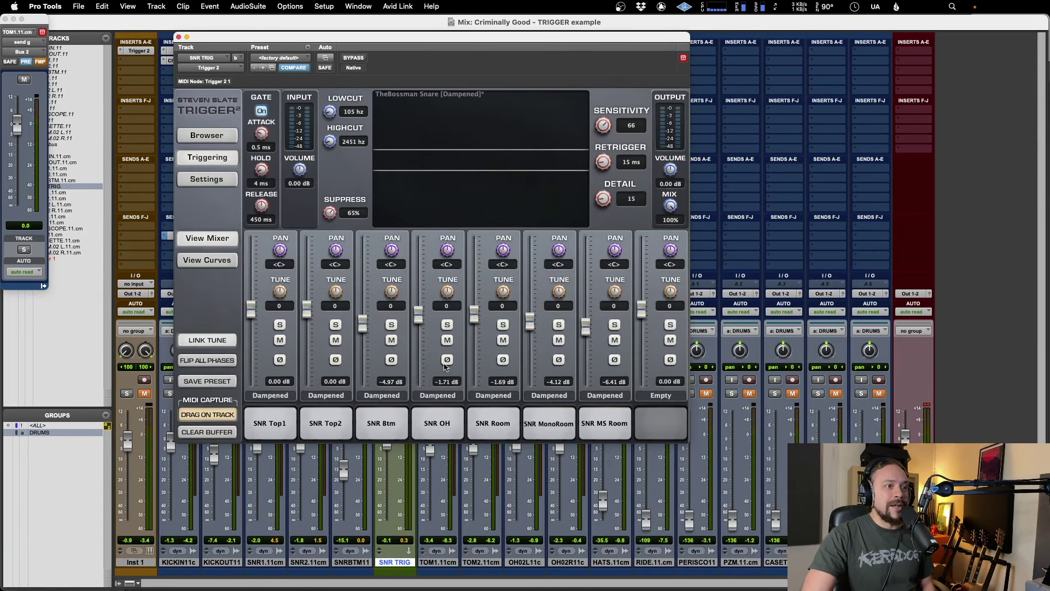
click(504, 324)
key(space)
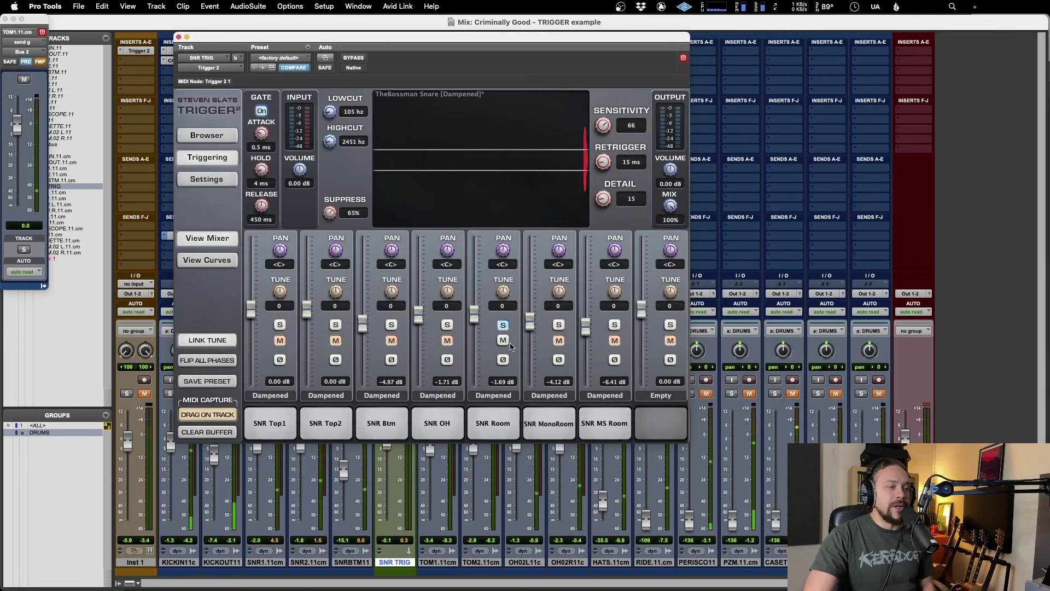
drag(474, 318, 473, 314)
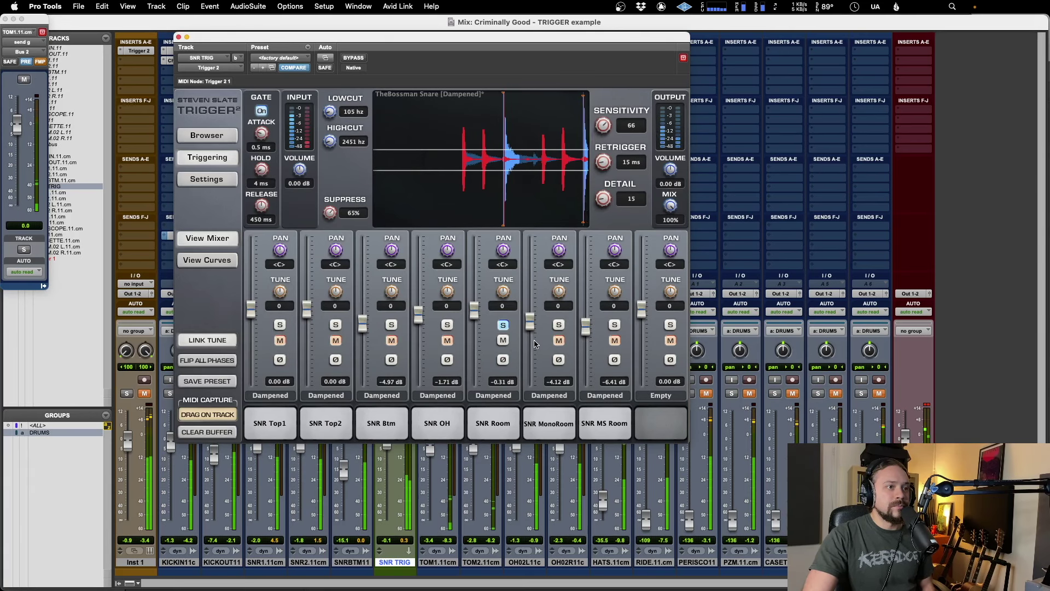
Try out different linked Attack times on the sample slots' curves while the drums play.
click(207, 260)
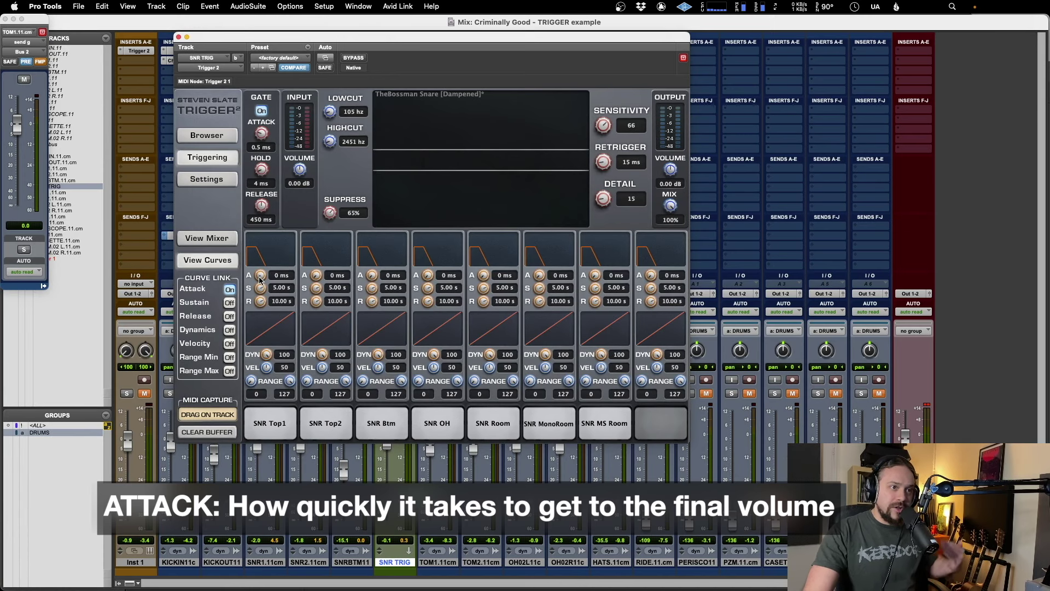
key(space)
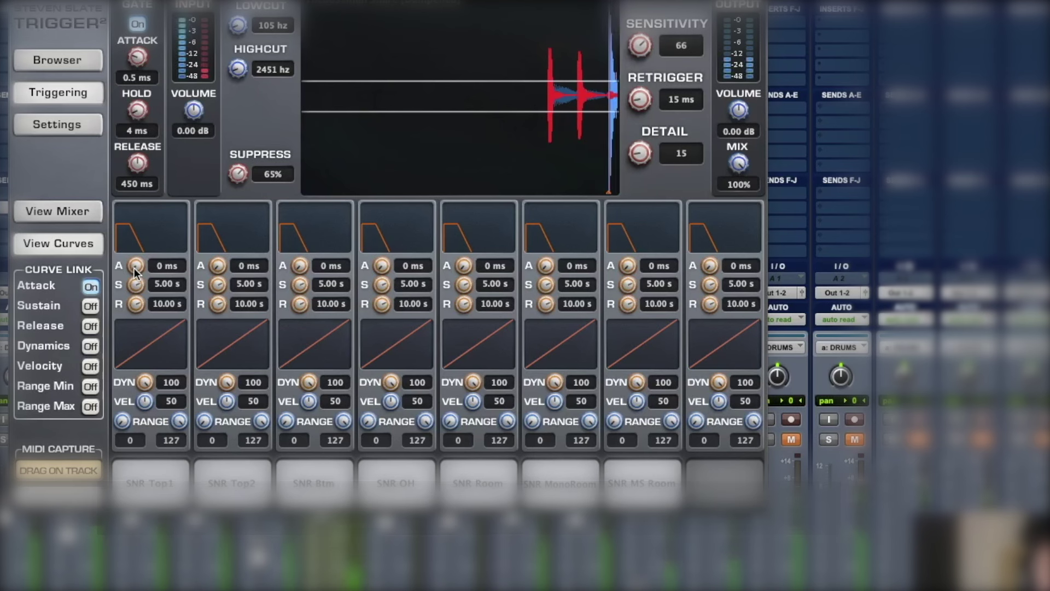
drag(133, 268, 130, 331)
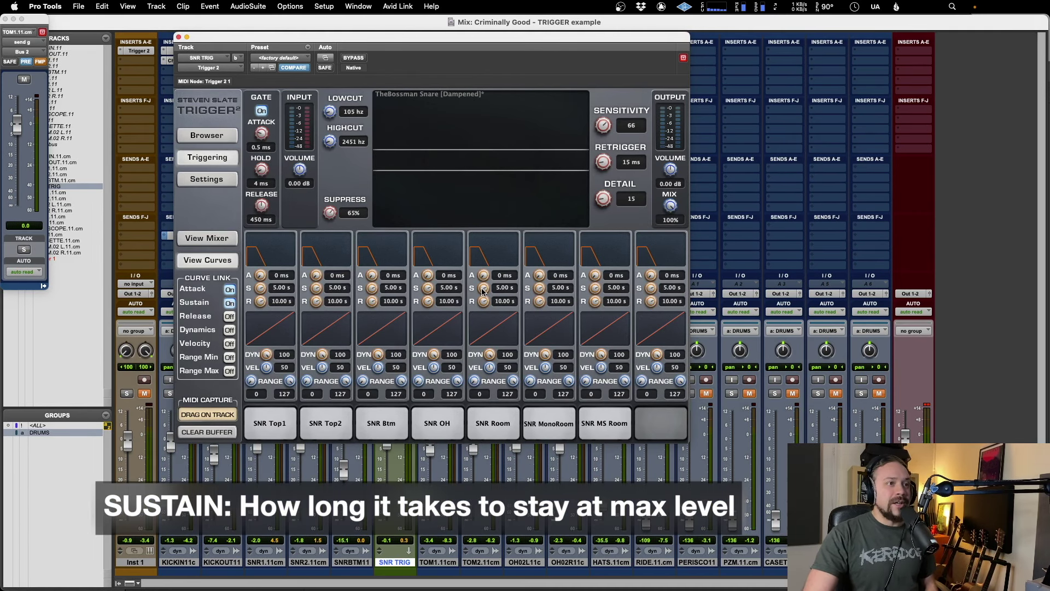
Link Sustain and Release across all sample slots, setting Sustain to 5.36 s and Release to 0.01 s.
mouse_move(484, 291)
mouse_down()
mouse_move(484, 387)
mouse_move(486, 286)
mouse_up()
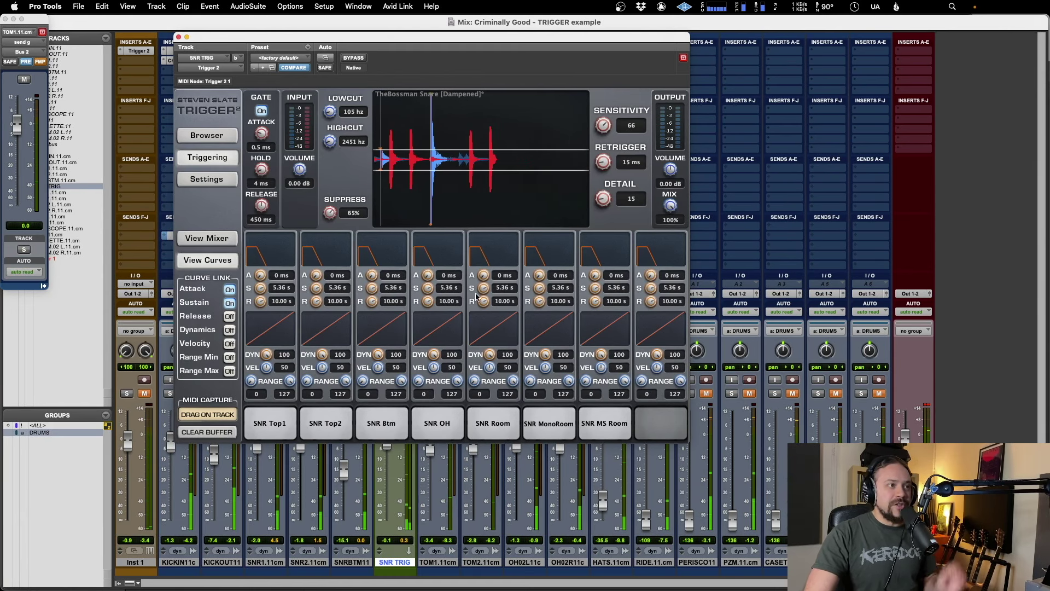
click(229, 317)
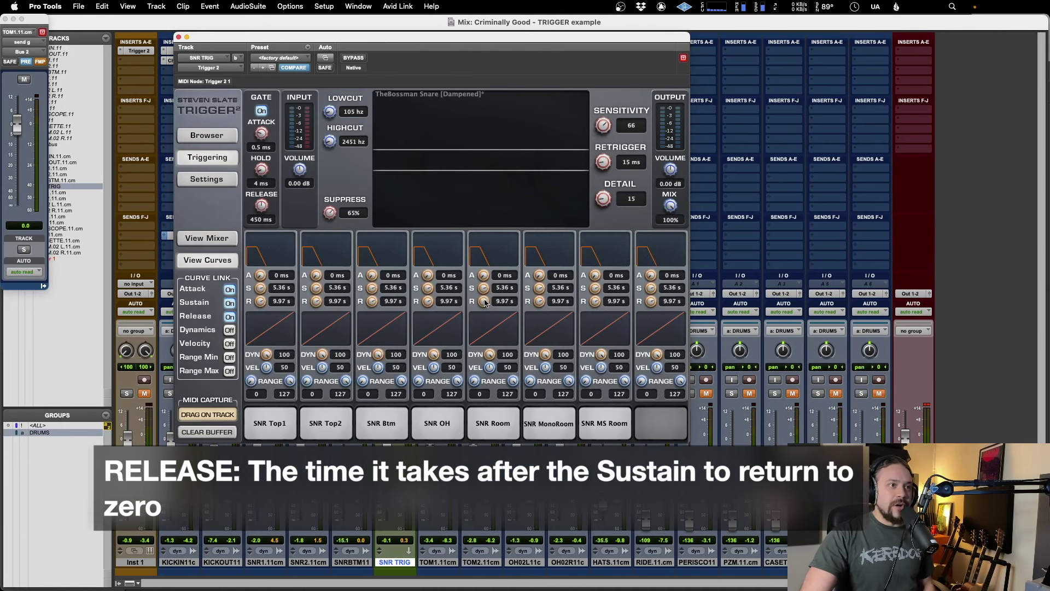
drag(483, 301, 482, 321)
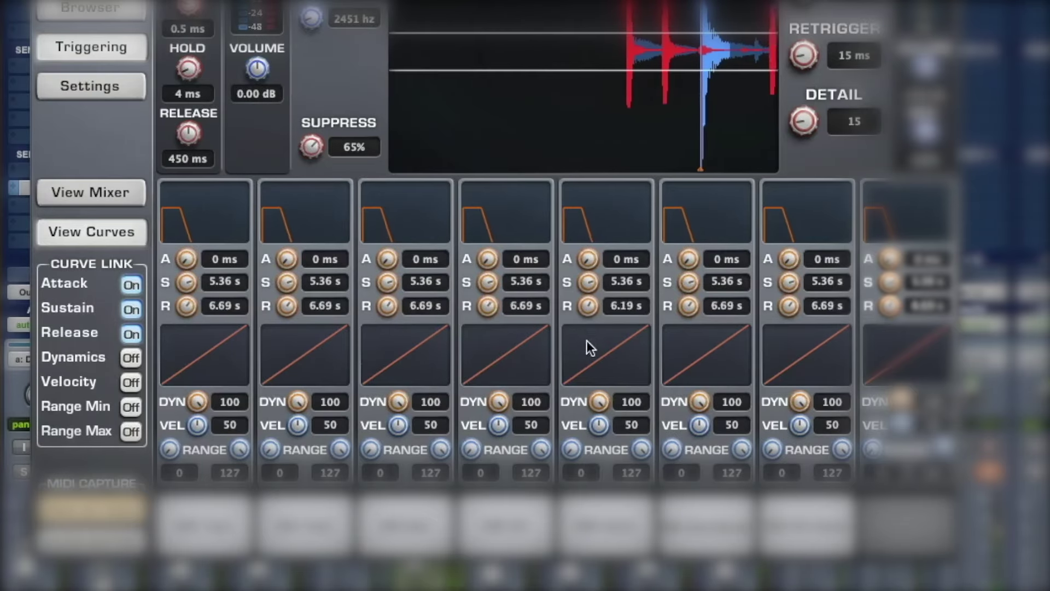
drag(586, 340, 594, 492)
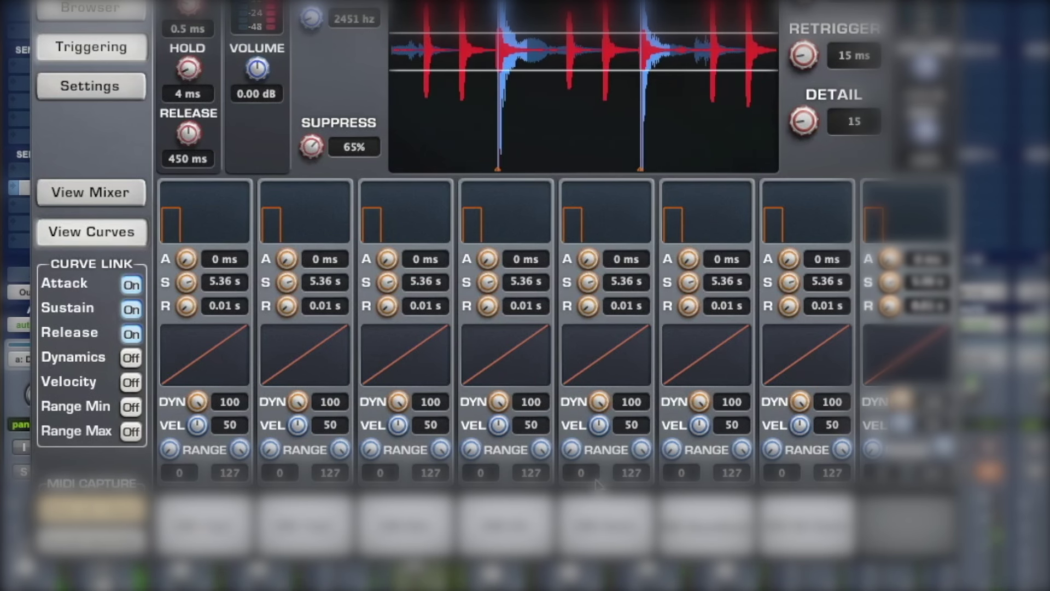
Try Sustain times from 0.19 to 0.39 s and Release at 0.09 s, and restore them to 5.00 s and 10.00 s.
click(588, 283)
drag(587, 282, 592, 423)
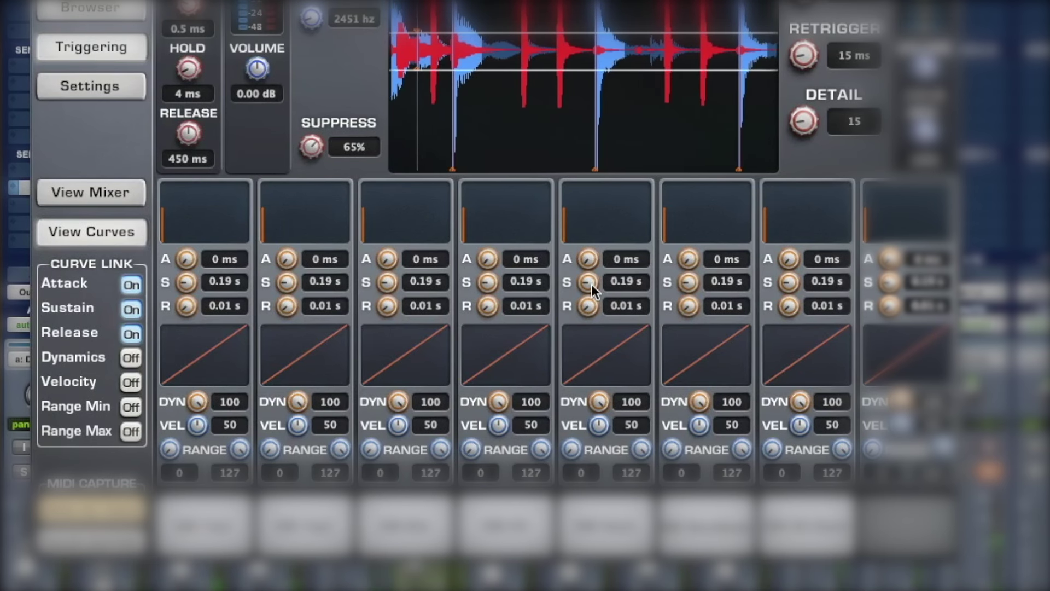
drag(592, 284, 589, 264)
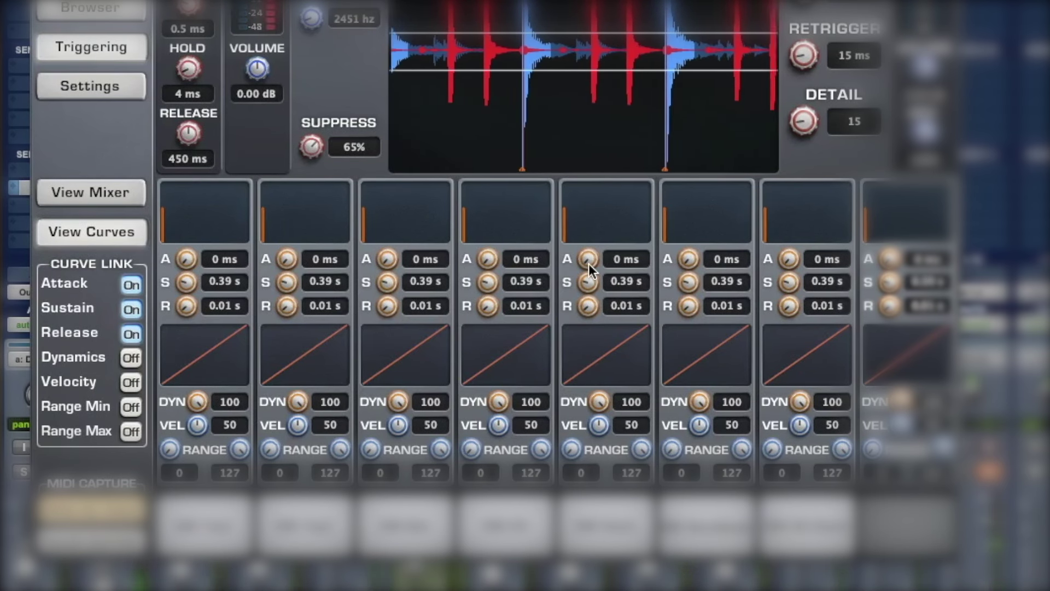
drag(588, 315, 587, 291)
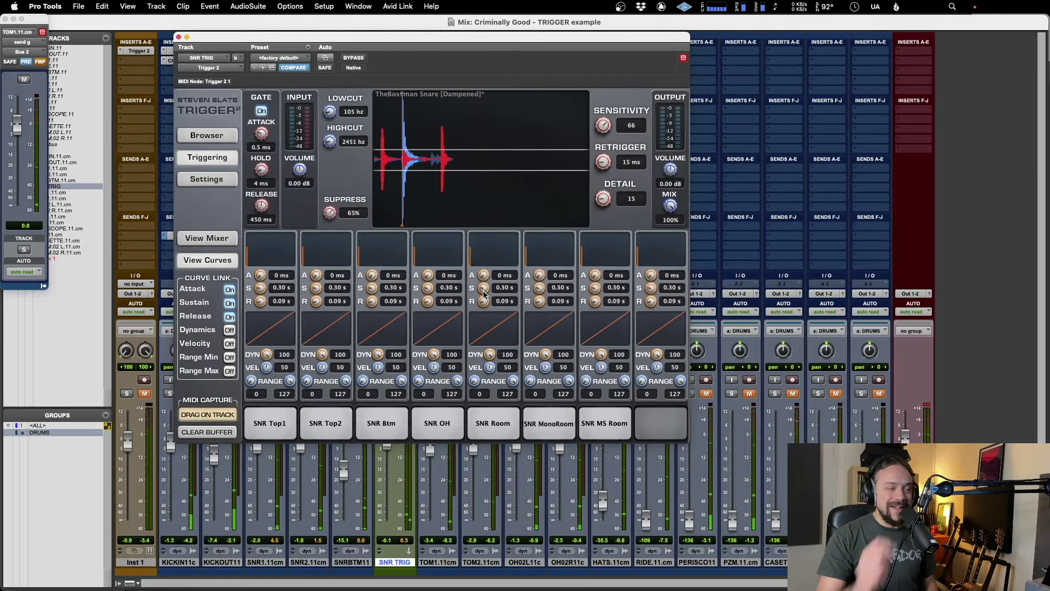
drag(484, 290, 483, 283)
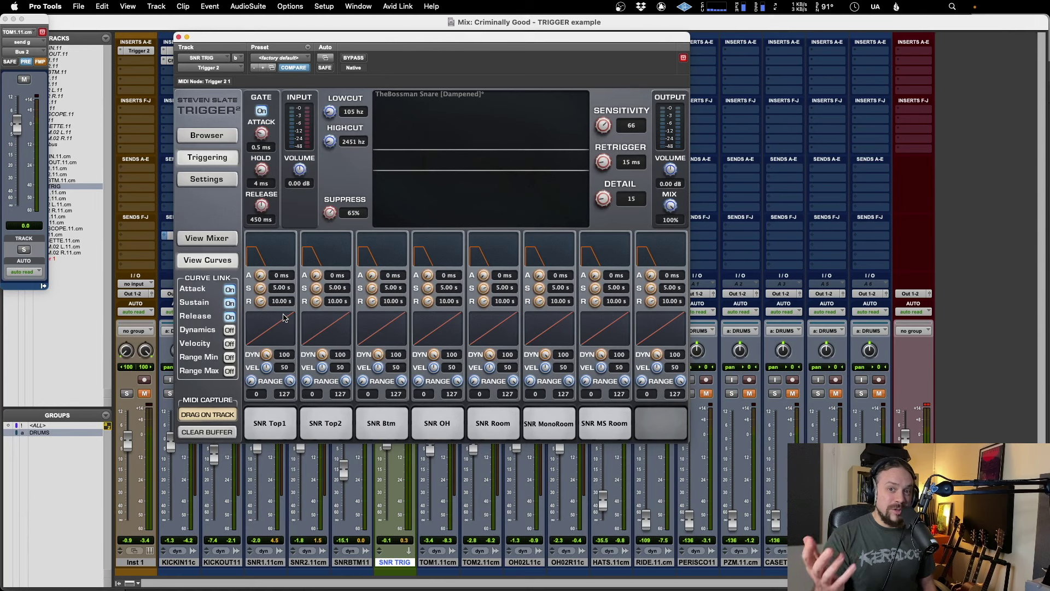
Link Dynamics across all sample slots and compare settings of 0 and 100 during playback, leaving it at 100.
click(230, 330)
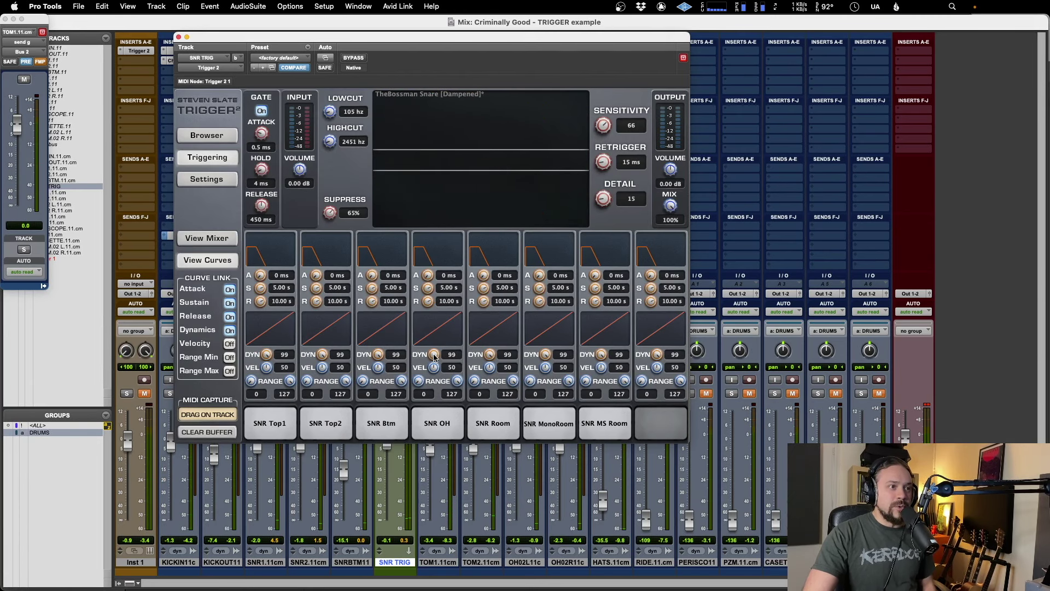
drag(433, 356, 437, 481)
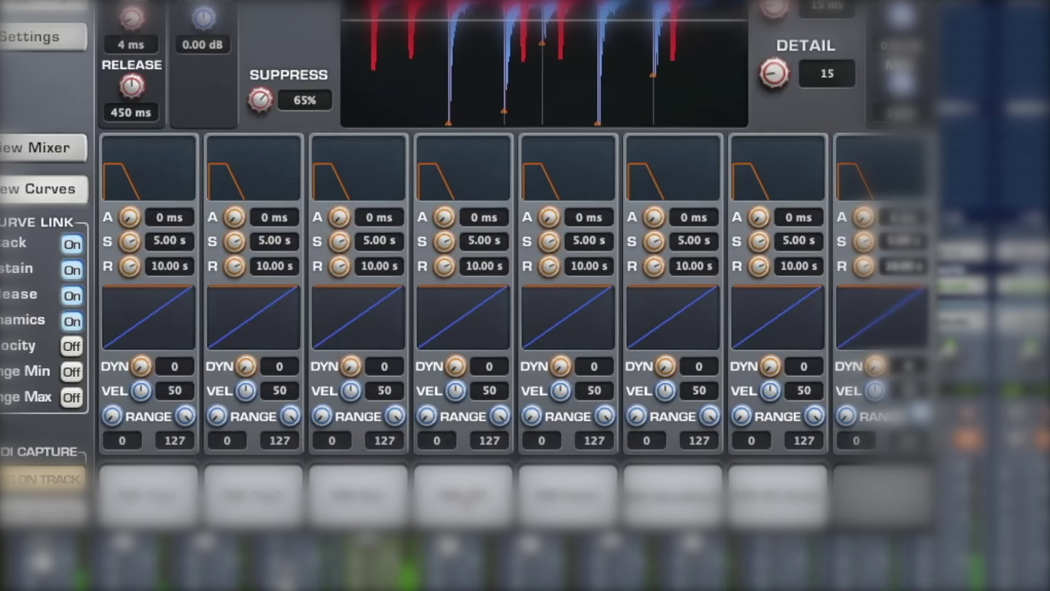
drag(454, 368, 480, 89)
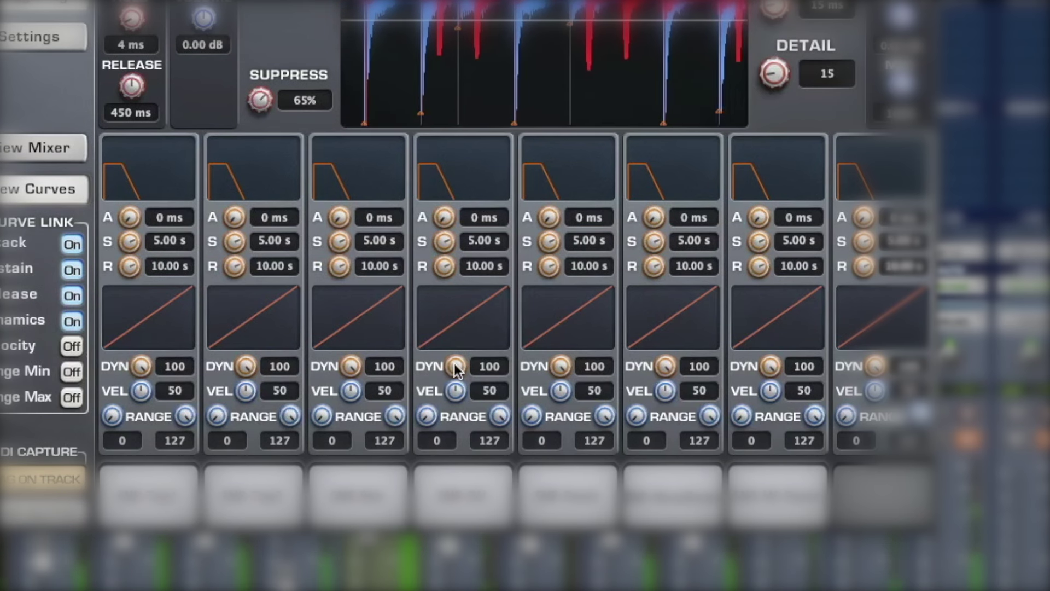
drag(456, 369, 445, 442)
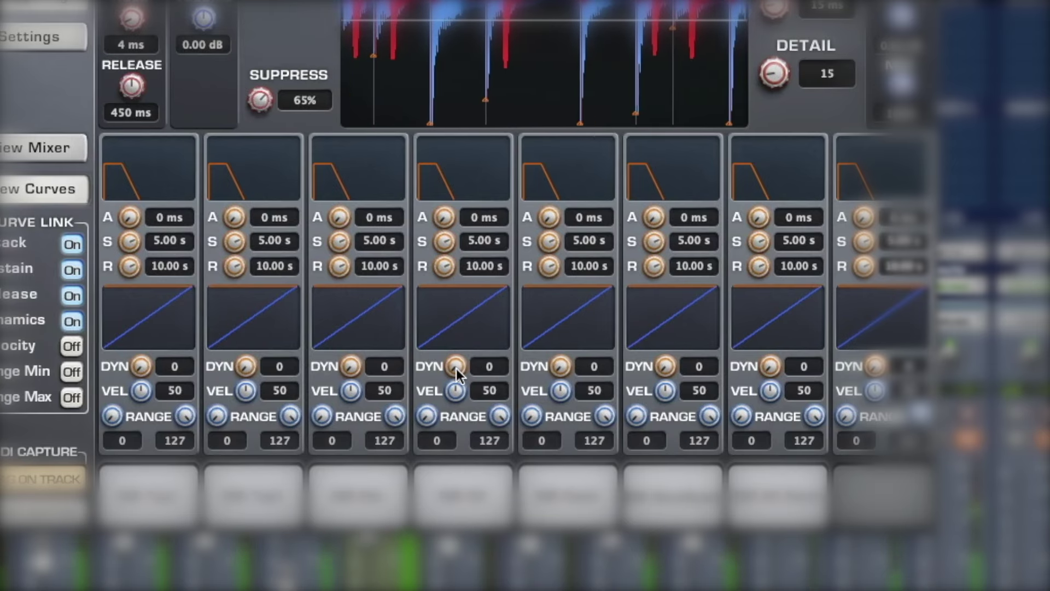
drag(456, 366, 492, 249)
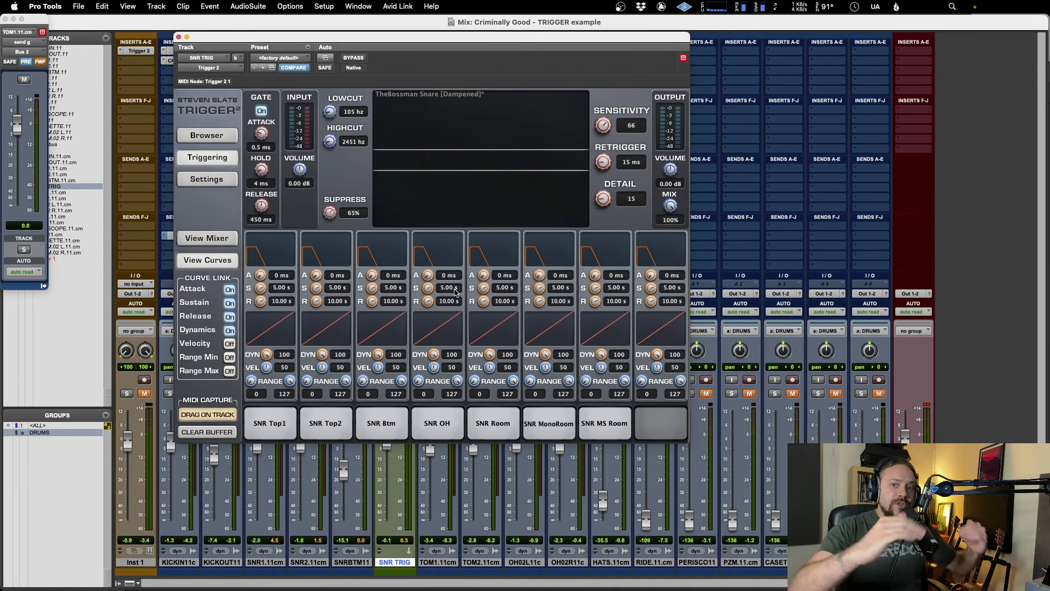
Link Velocity across all sample slots, try 63, reset it to 50, and raise it to 100 while the drums play.
click(230, 343)
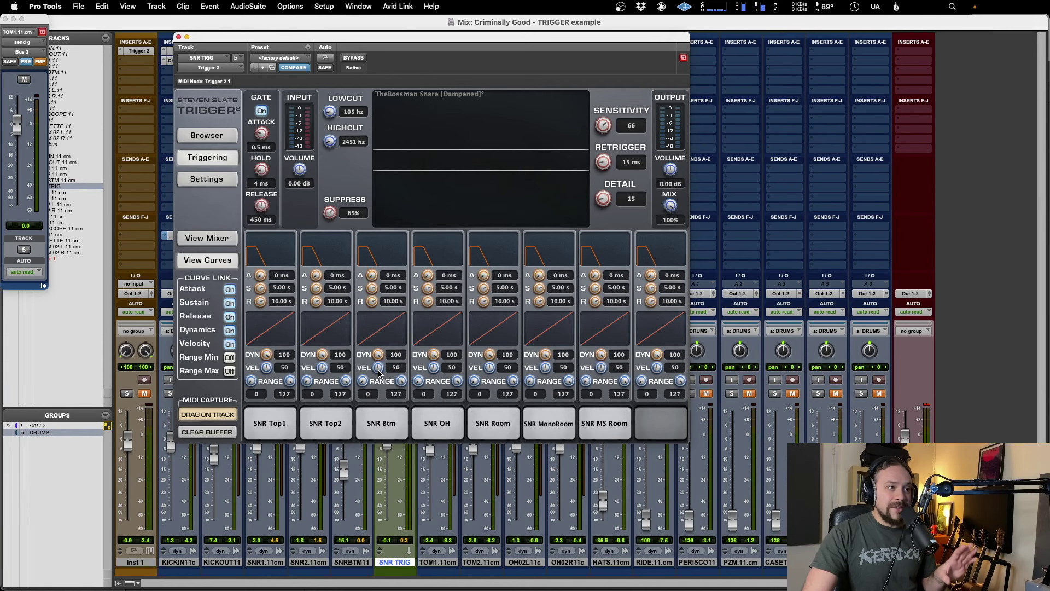
drag(377, 374, 381, 341)
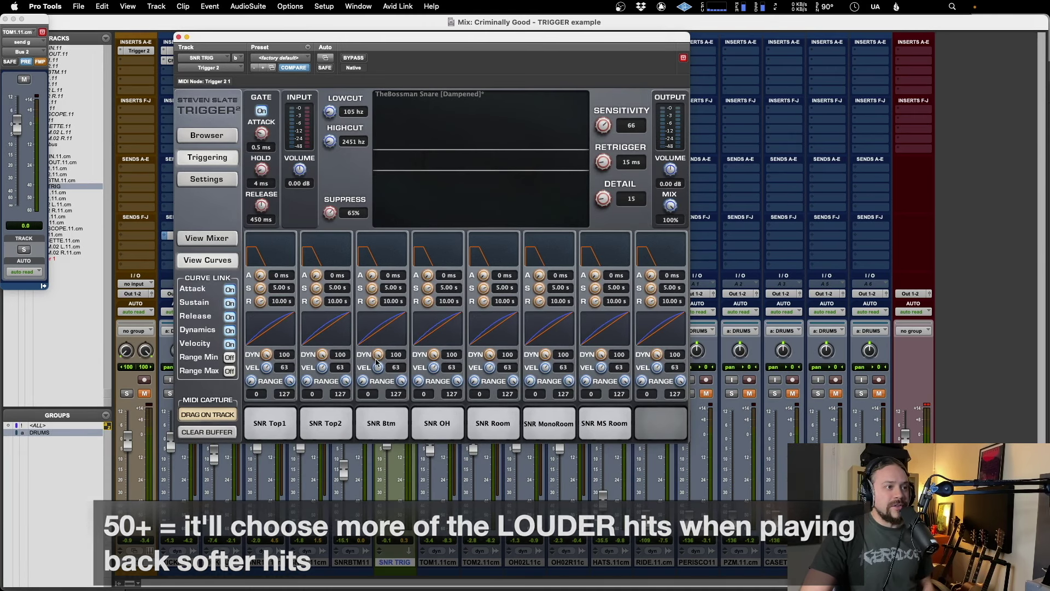
alt+click(378, 368)
key(space)
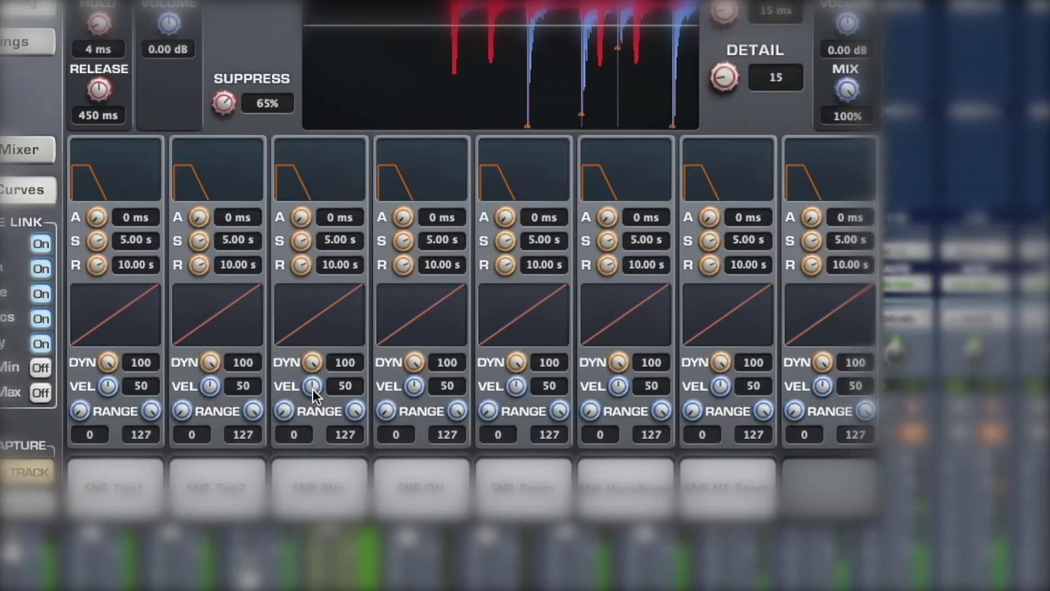
drag(342, 379, 310, 239)
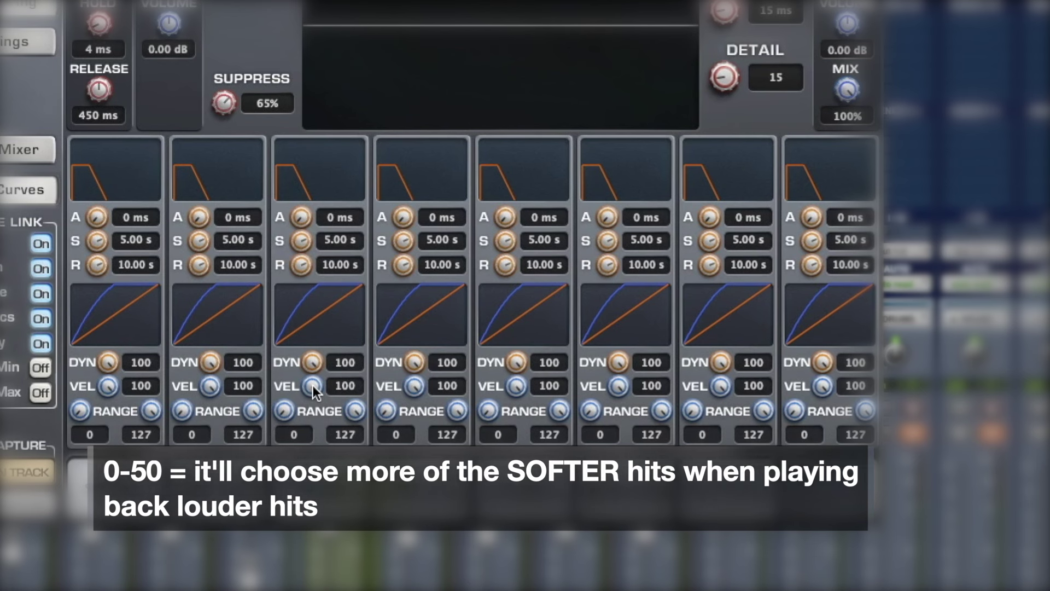
Compare the linked Velocity at 0 and 100, leave it at 100, and set the linked Dynamics to 0.
drag(313, 385, 304, 416)
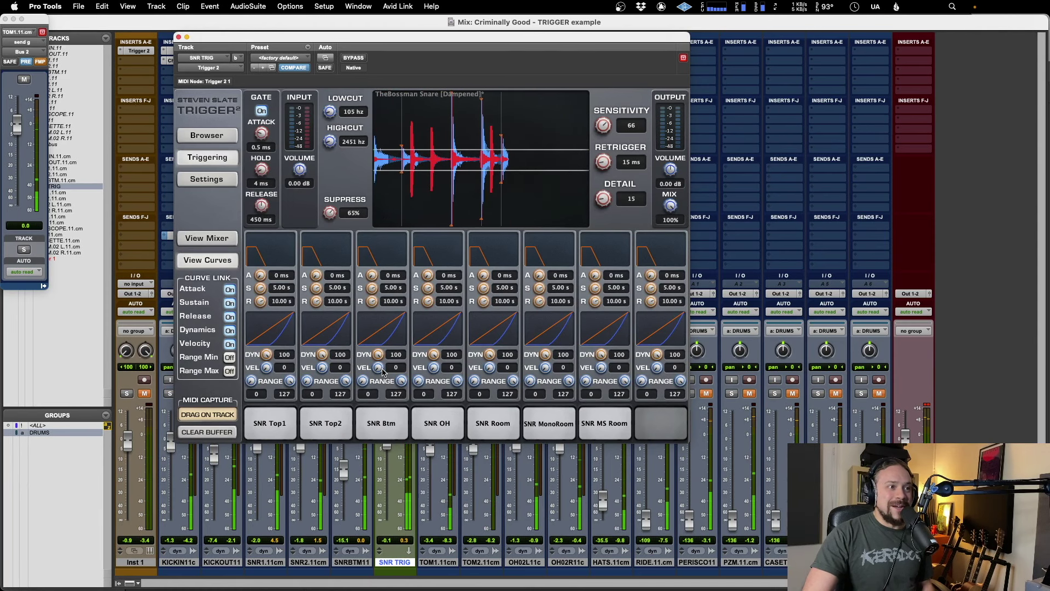
drag(381, 370, 379, 345)
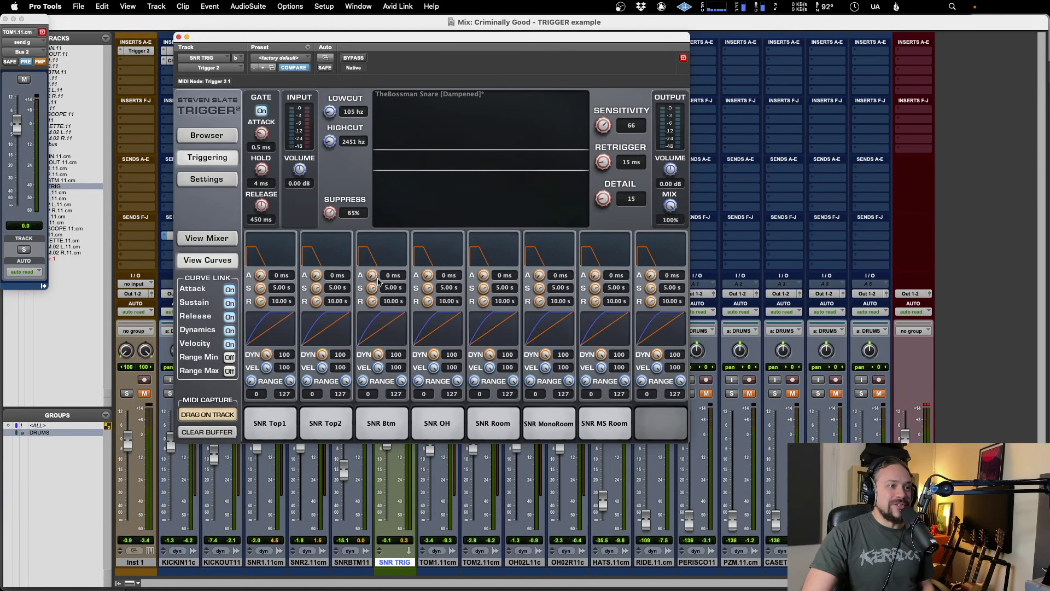
alt+click(378, 357)
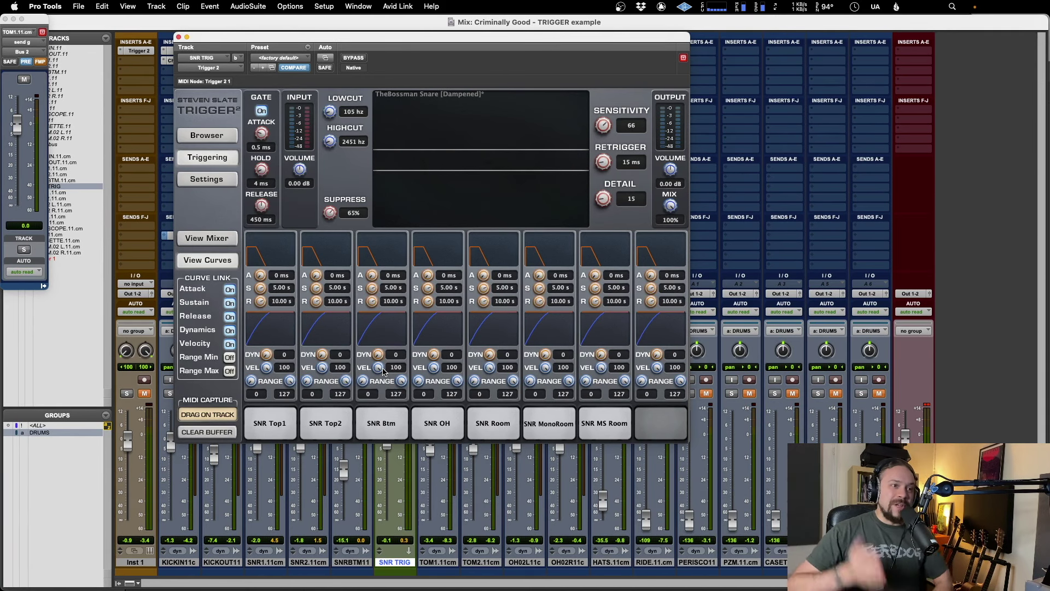
Reset the linked Velocity to 50 and Dynamics to 100, then link Range Min and Max and set them to 57 and 90.
alt+click(382, 369)
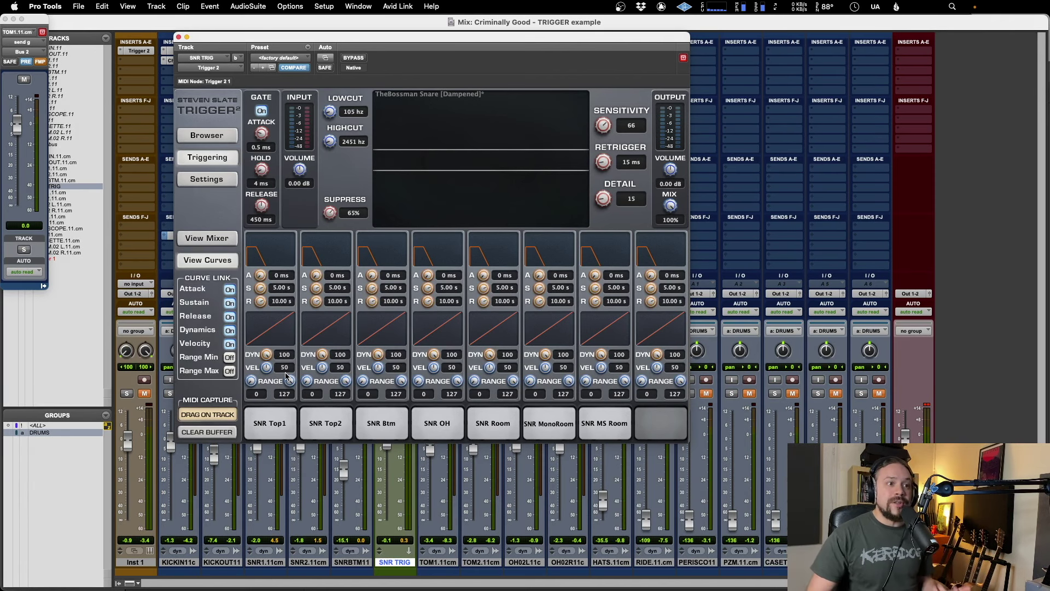
click(231, 372)
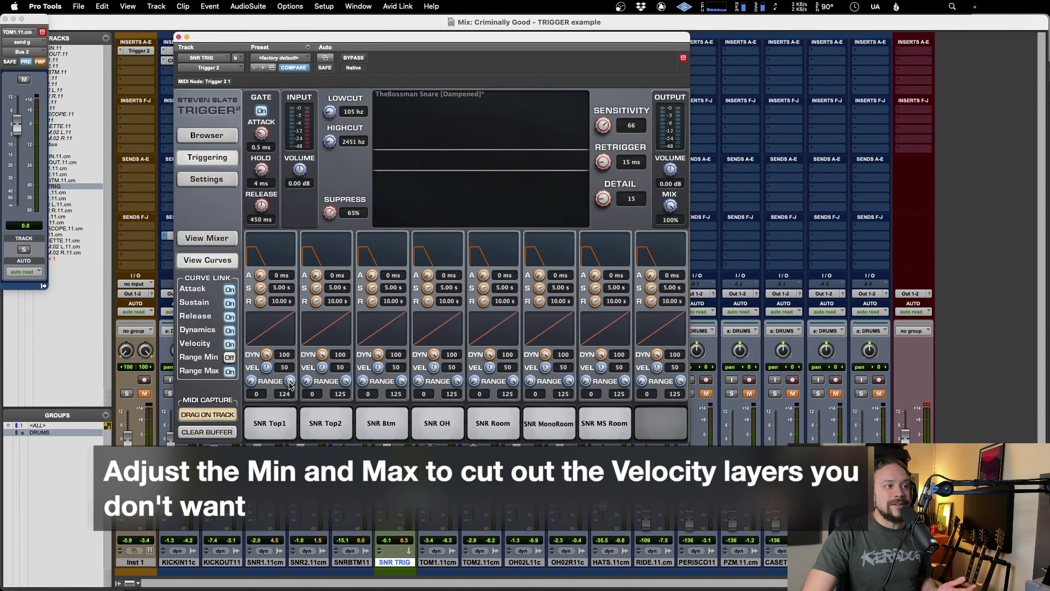
drag(290, 386, 291, 423)
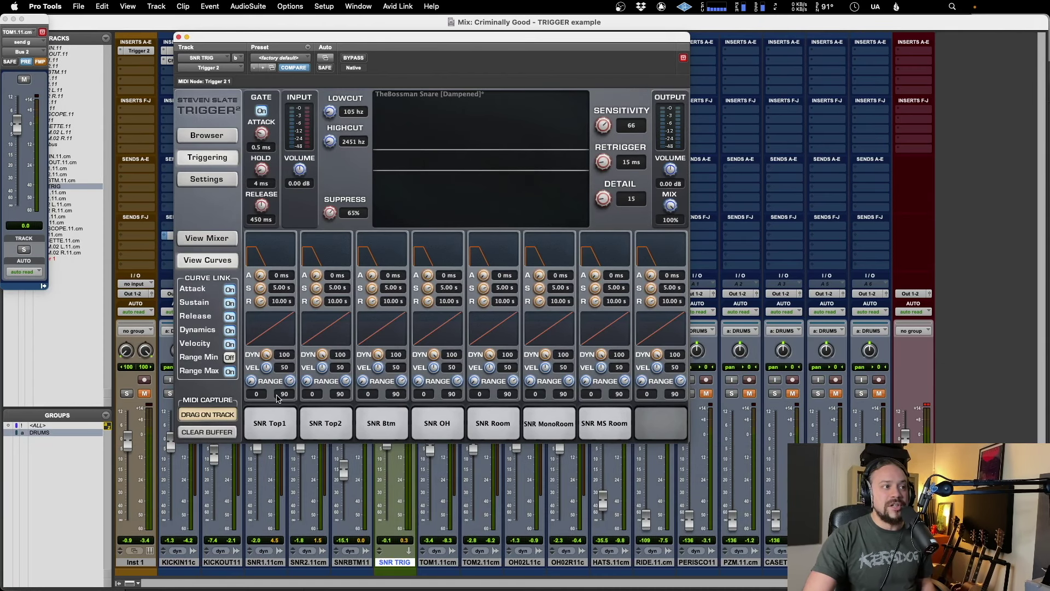
click(229, 358)
drag(250, 370, 258, 337)
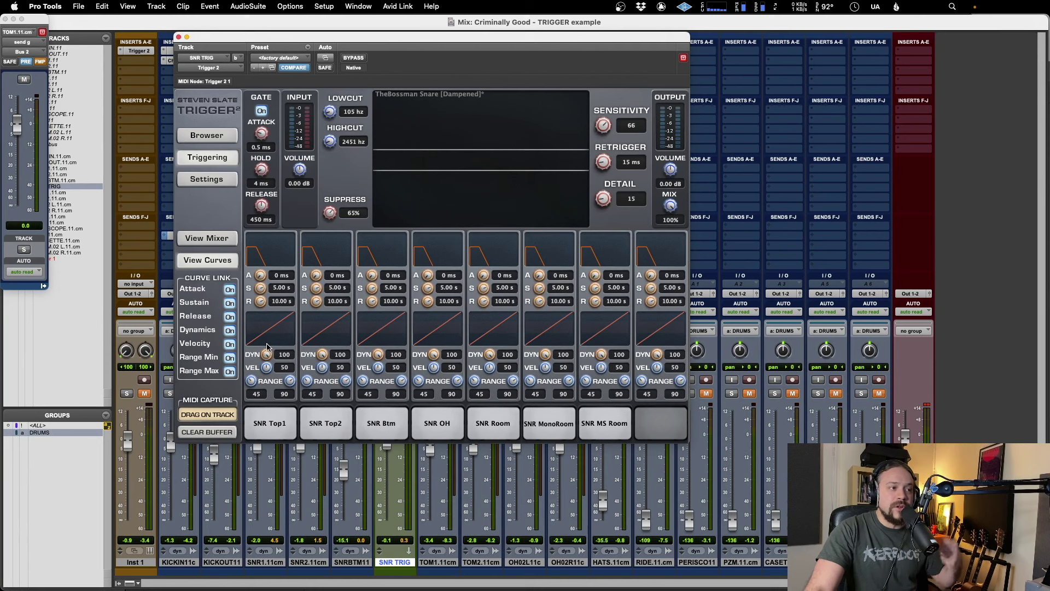
drag(252, 383, 253, 373)
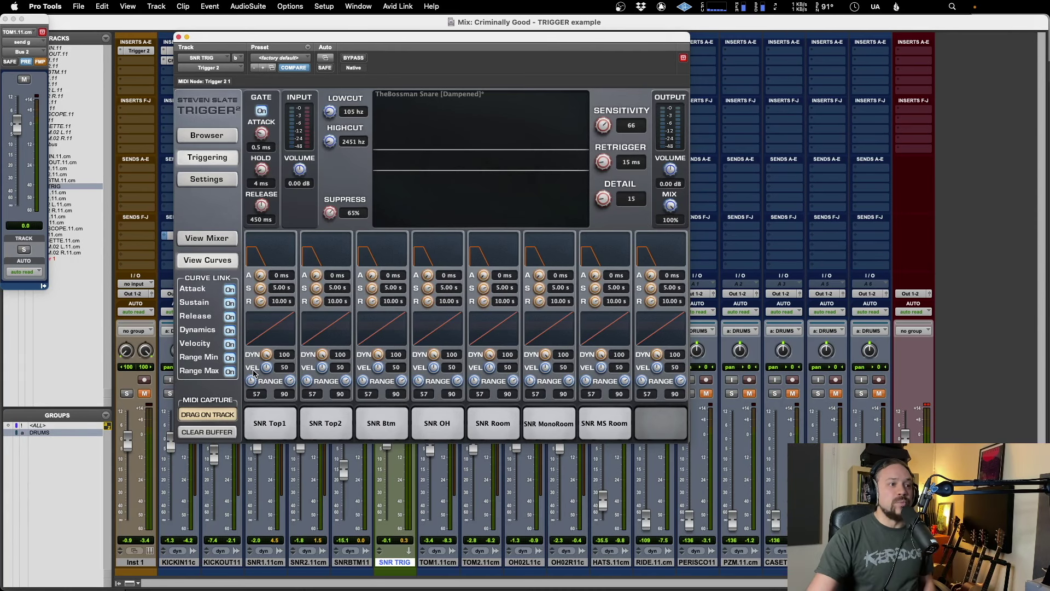
Audition the restricted velocity range, then reset Dynamics to 100, Velocity to 50 and SNR Top1's Range Max to 127.
key(space)
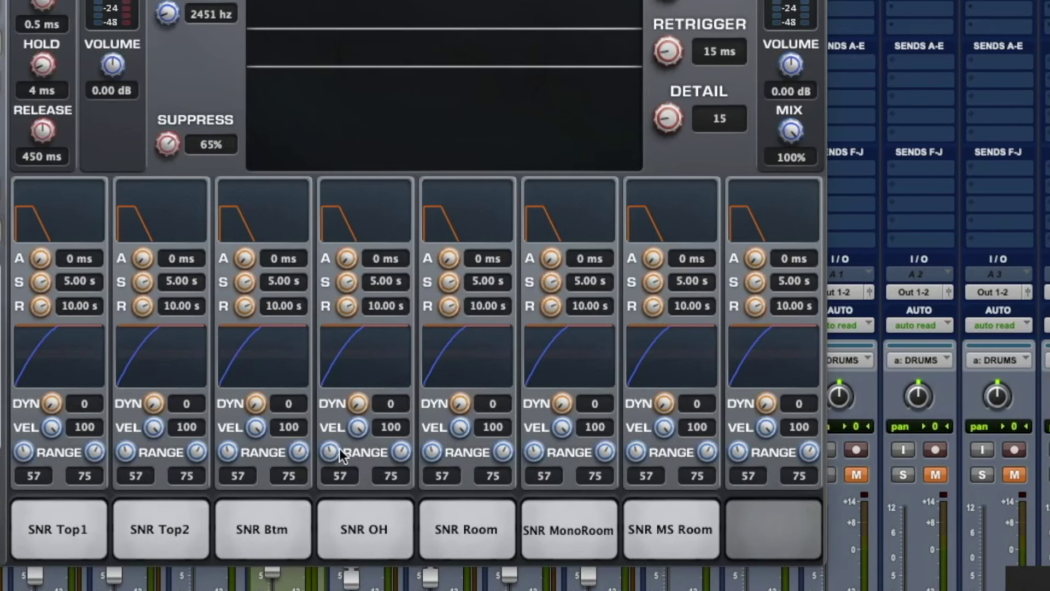
key(space)
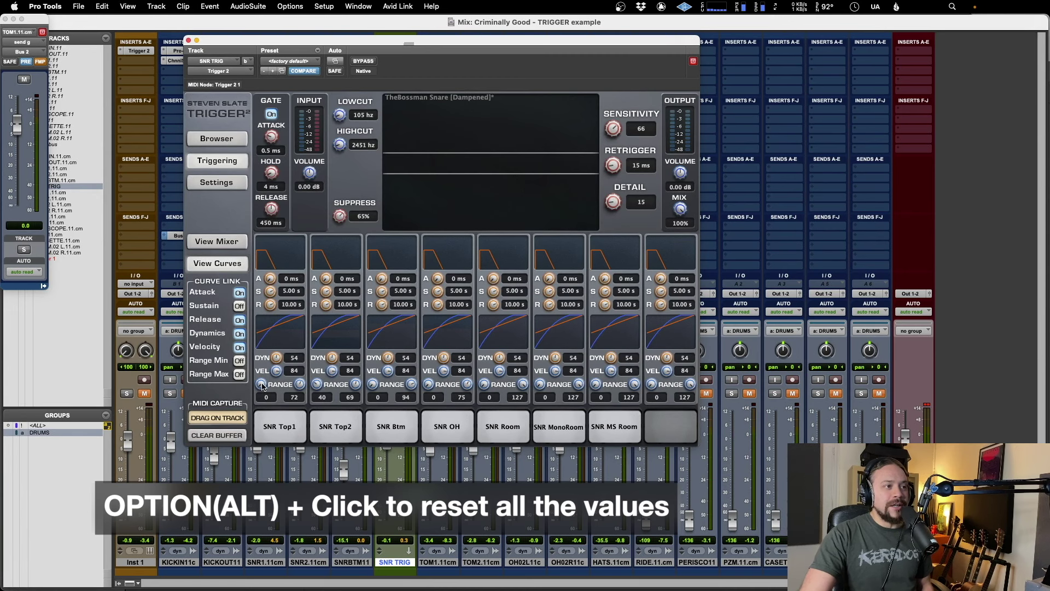
alt+click(299, 385)
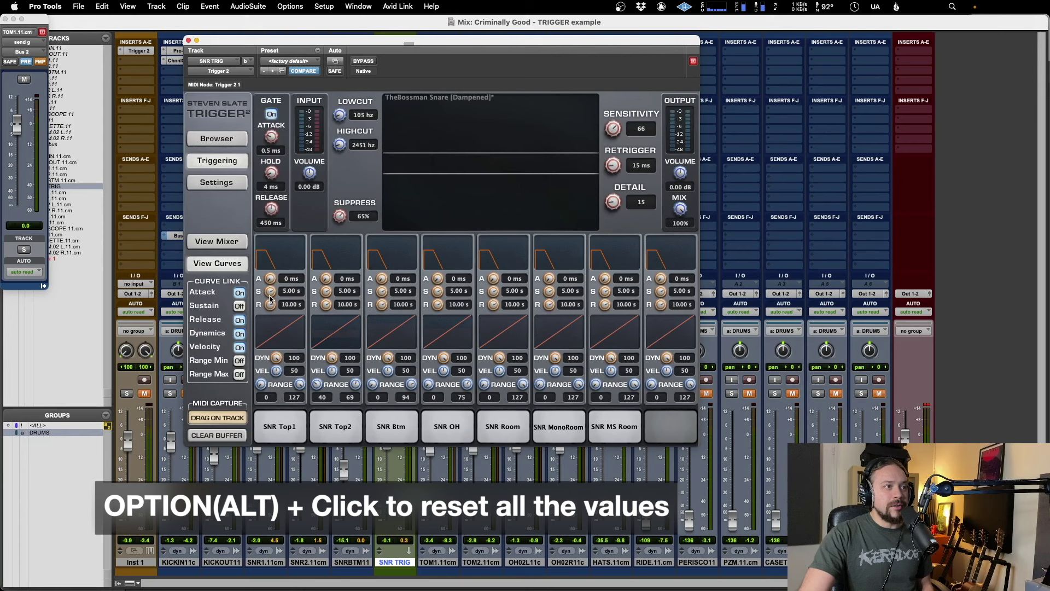
Show the sample mixer, try a linked Tune of -8 across all slots, and reset it to 0.
click(227, 243)
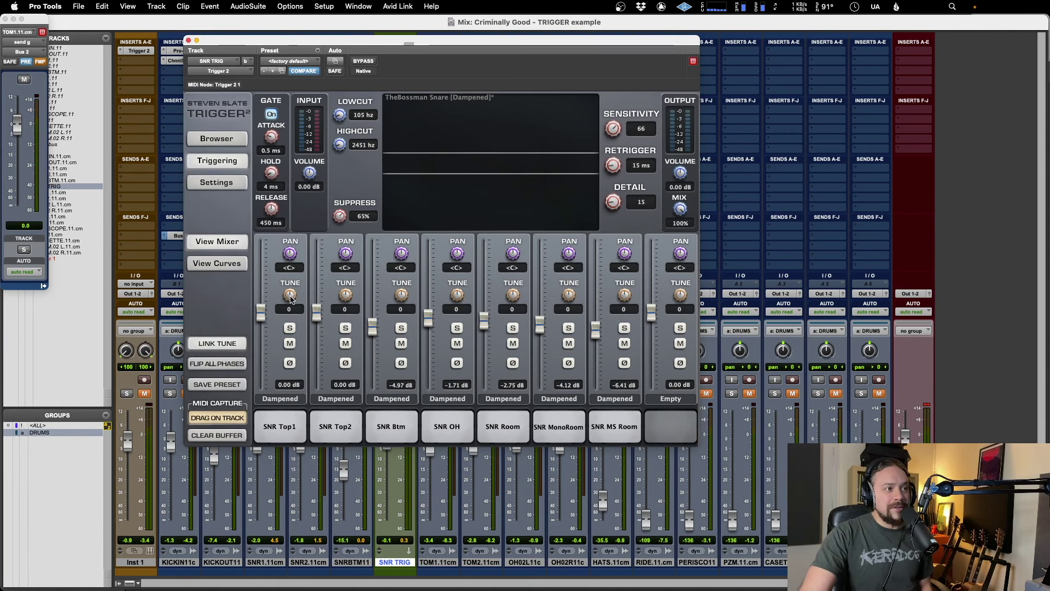
drag(290, 296, 289, 305)
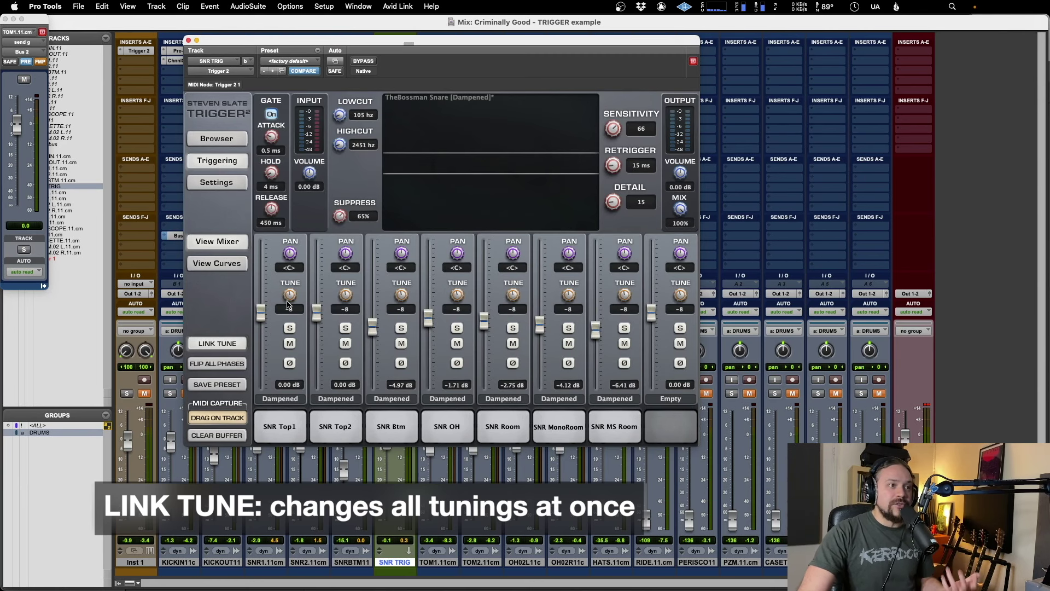
alt+click(289, 304)
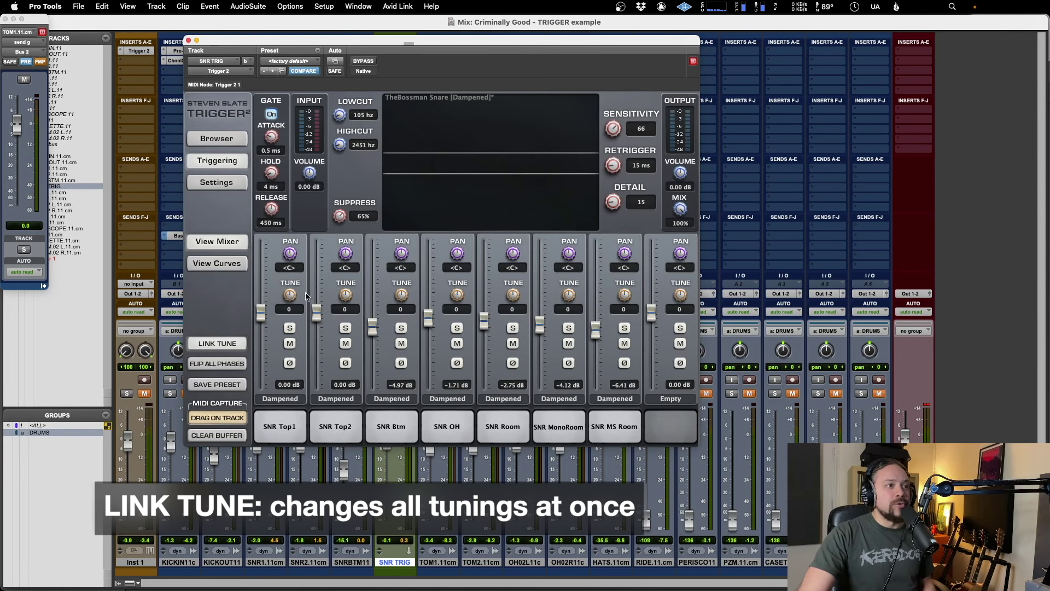
Toggle Link Tune and test SNR Top1's Tune, leaving it at 0, and set SNR Top2's level to 0.58 dB.
click(219, 346)
click(221, 344)
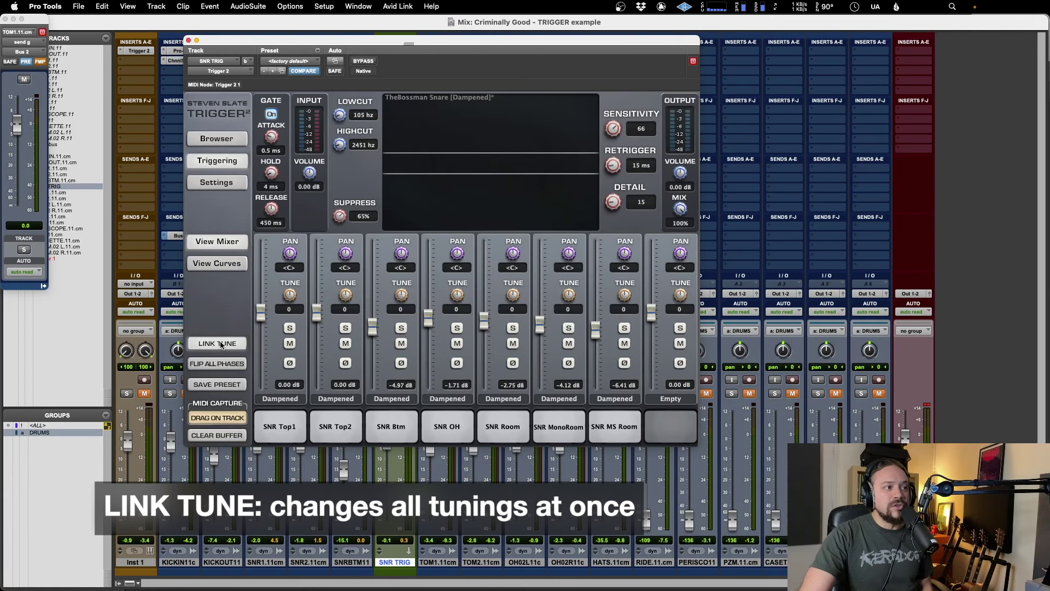
mouse_move(294, 299)
mouse_down()
mouse_move(296, 235)
mouse_move(295, 353)
mouse_move(289, 300)
mouse_up()
alt+click(290, 298)
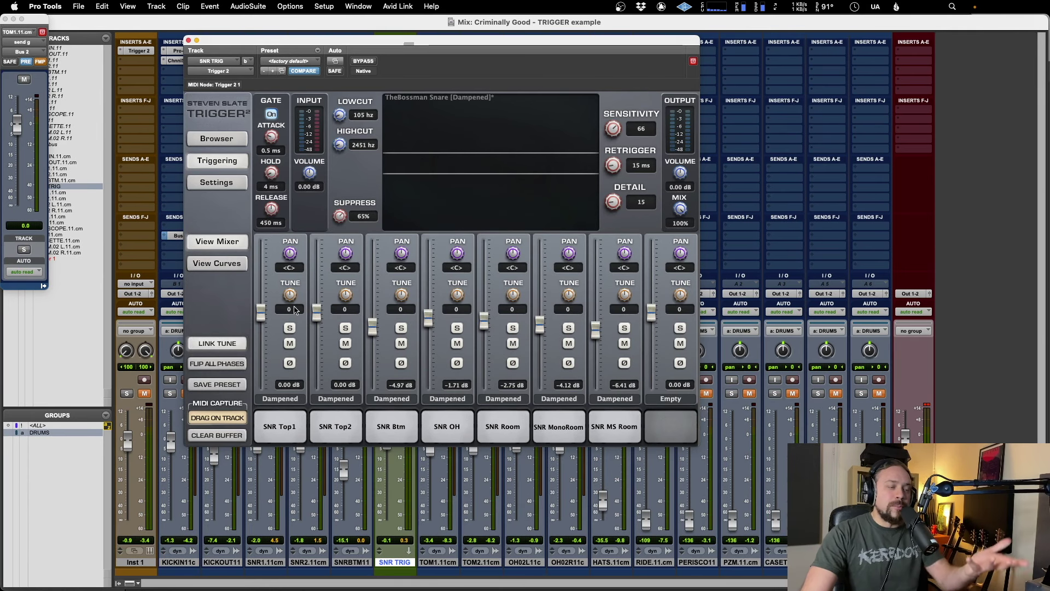
click(225, 347)
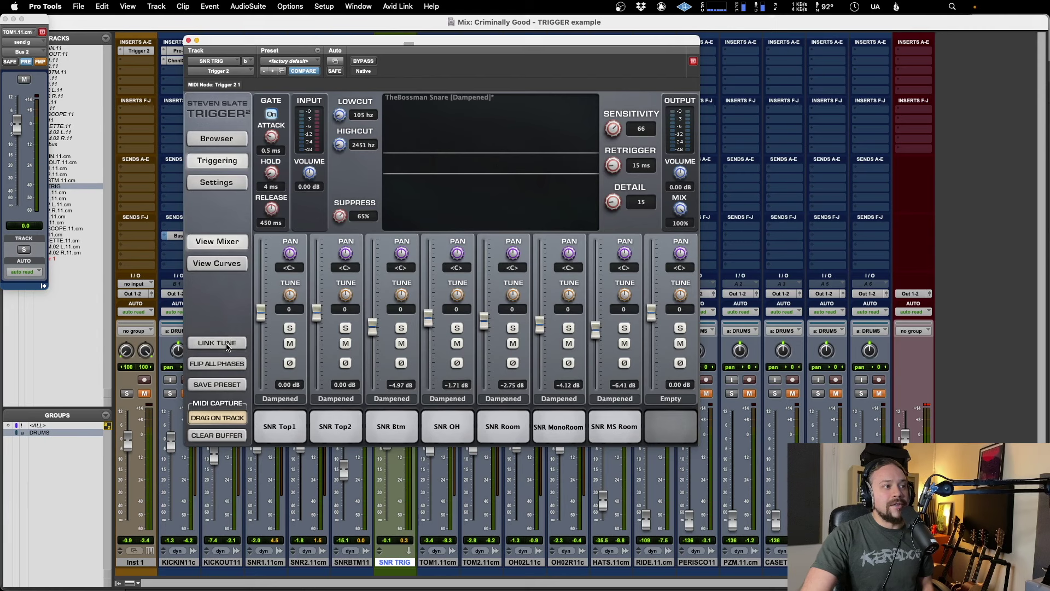
drag(290, 296, 317, 309)
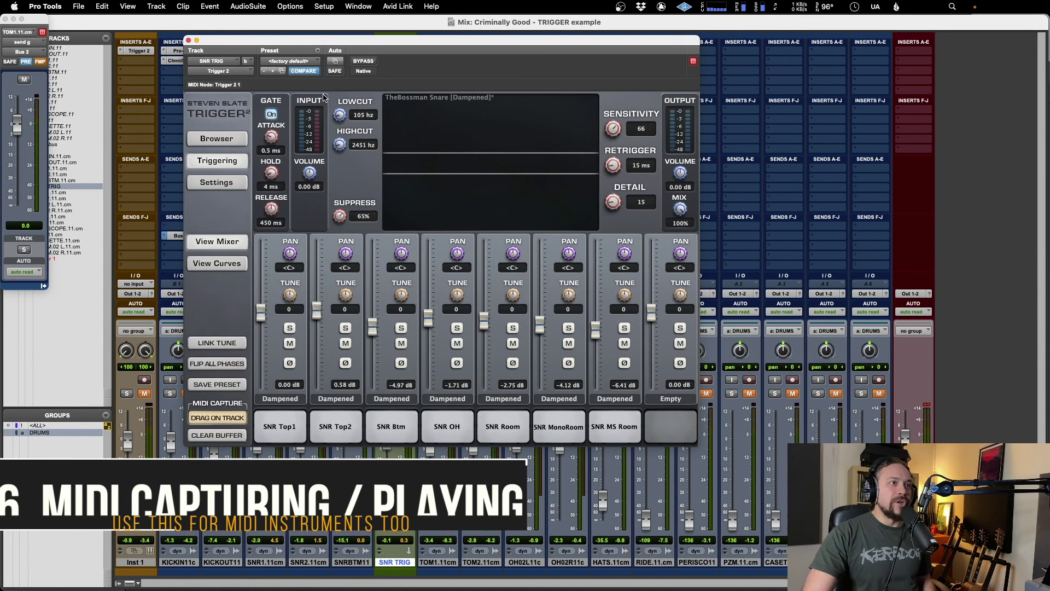
Choose 38 : D1 as the MIDI In note in Trigger's settings and return to the triggering view.
drag(333, 42, 314, 30)
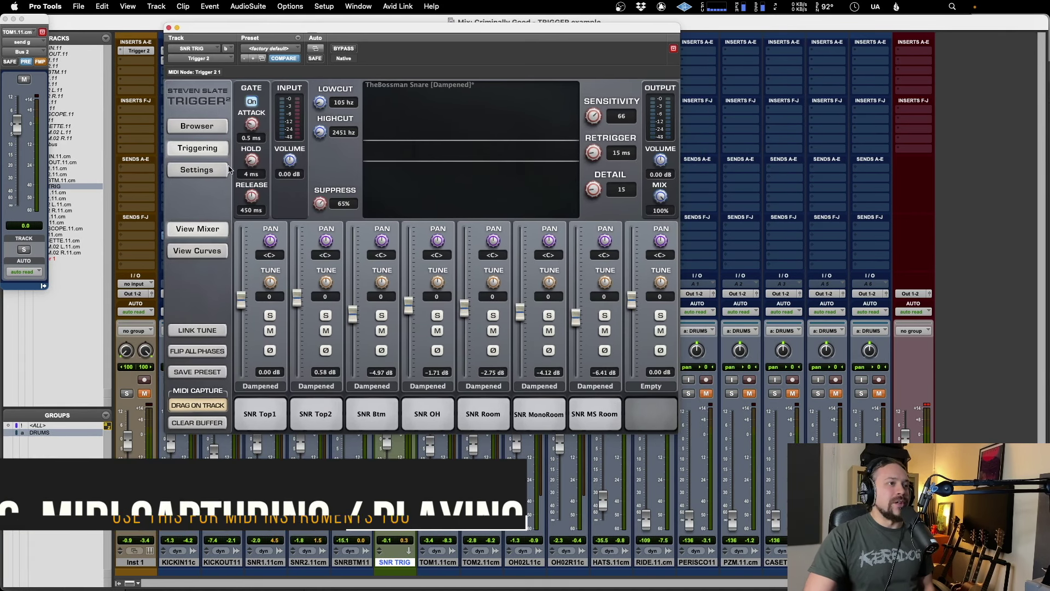
click(208, 171)
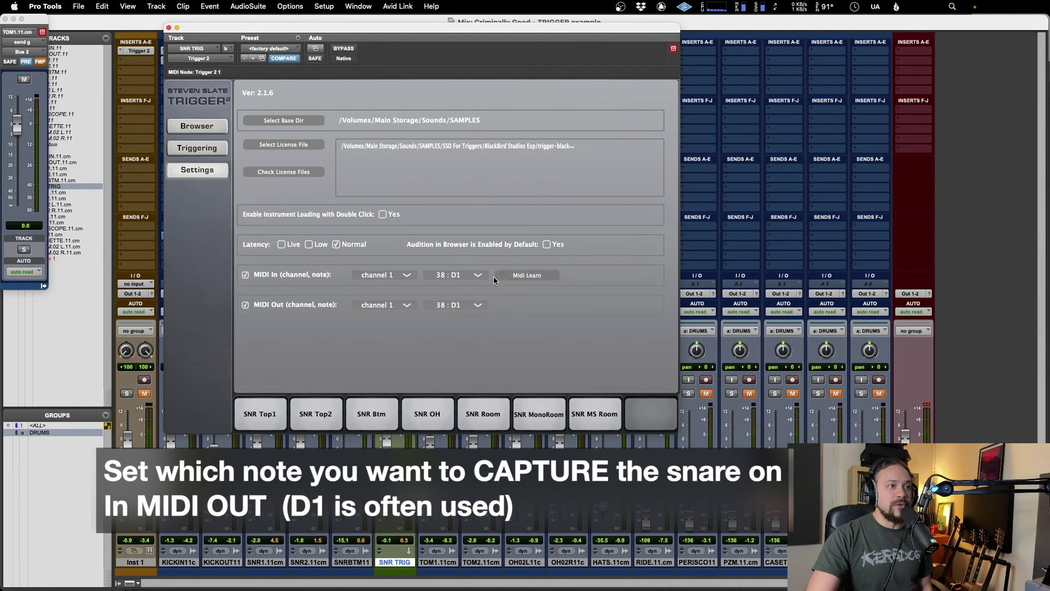
click(453, 275)
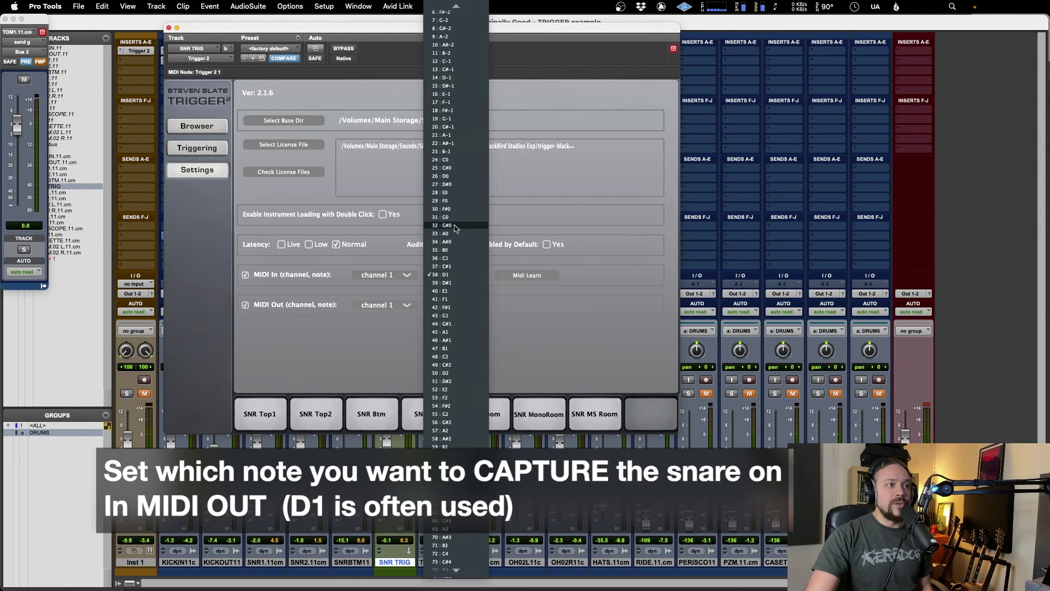
click(446, 274)
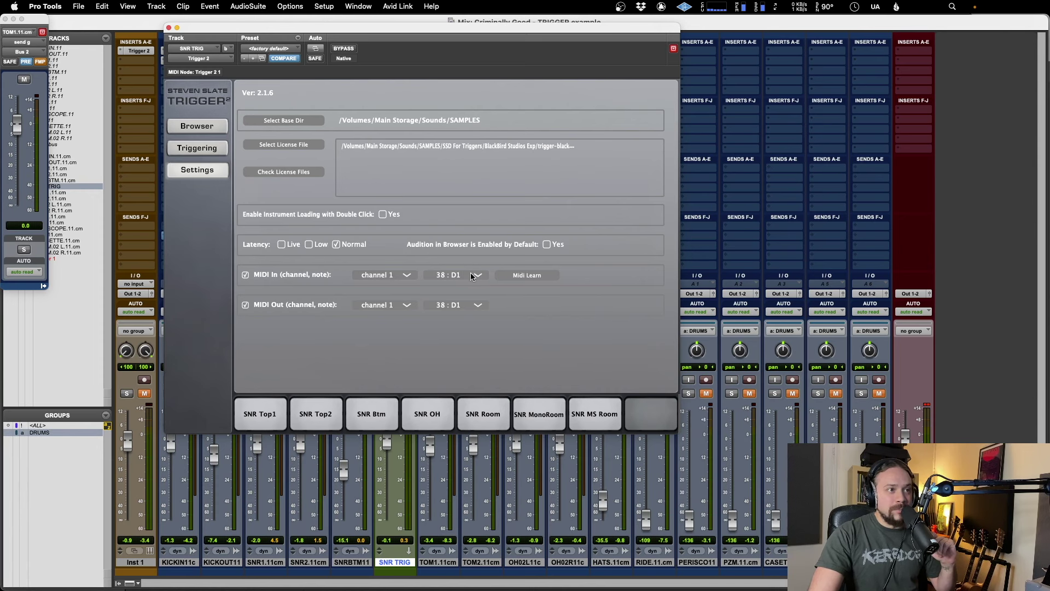
click(197, 148)
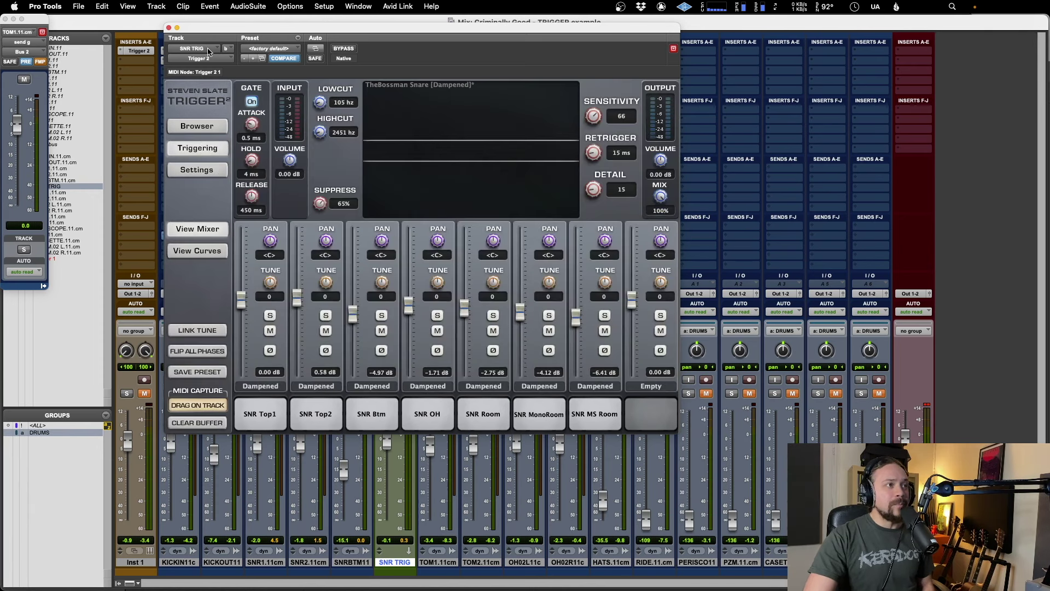
Close Trigger and play the session from its start in the Edit window to capture the snare hits as MIDI.
click(169, 28)
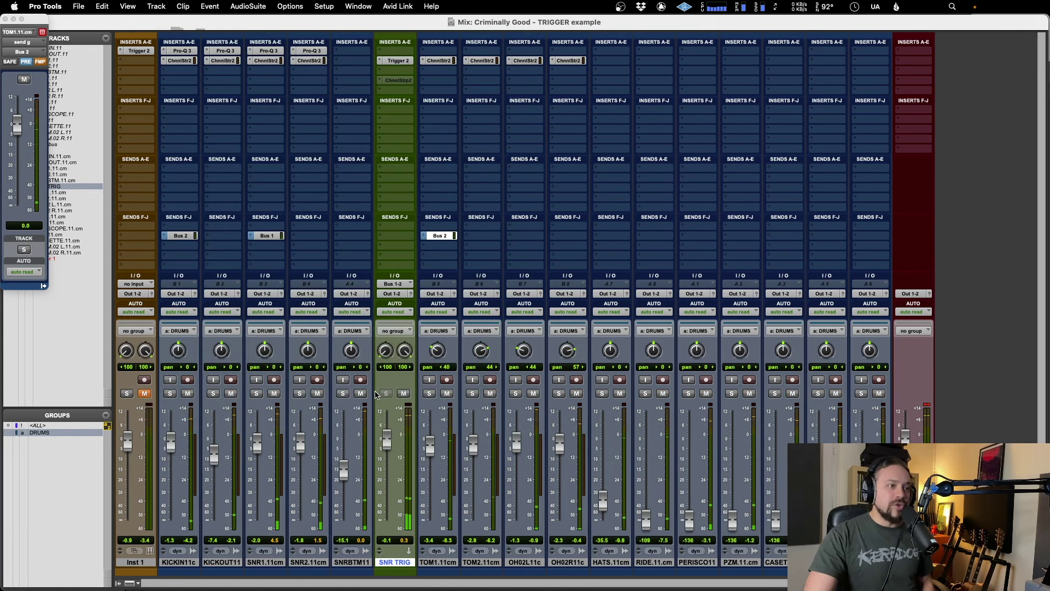
key(super+equal)
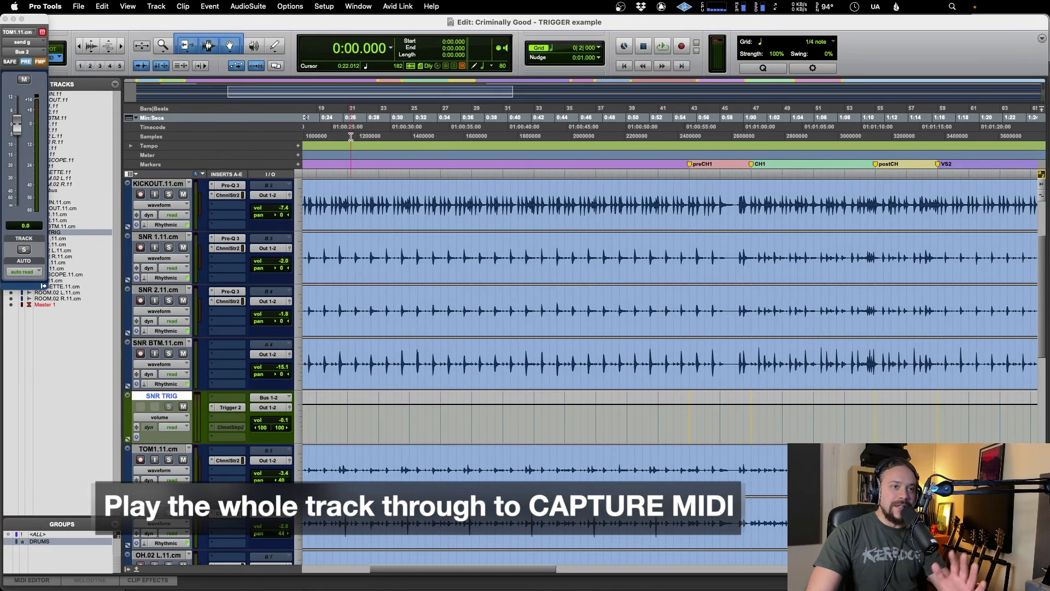
key(Return)
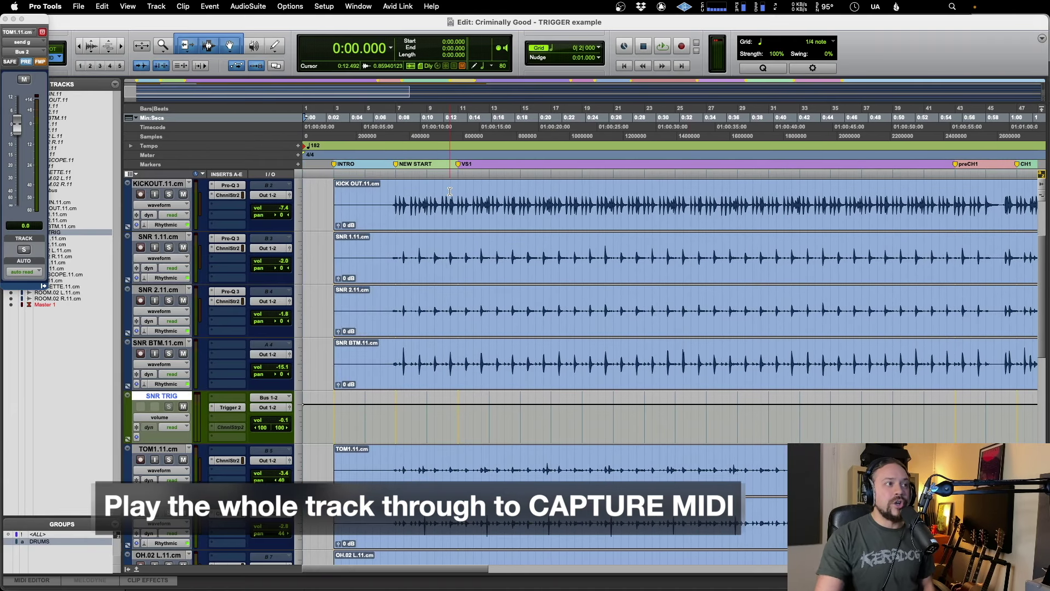
key(space)
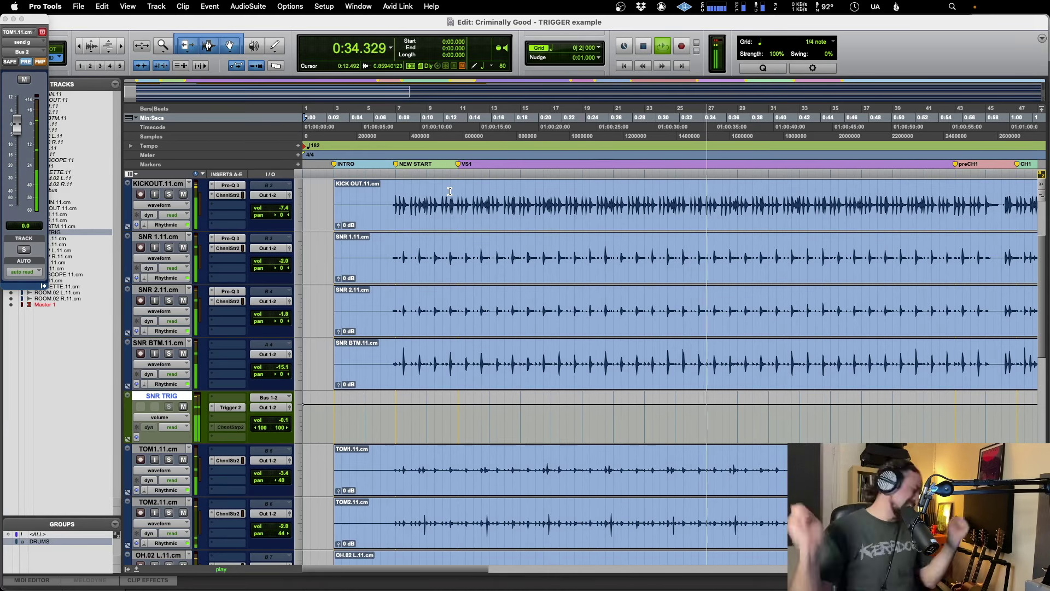
Reopen Trigger 2 on SNR TRIG and add a MIDI track named SNR below SNR BTM in the Edit window.
key(super+equal)
click(395, 50)
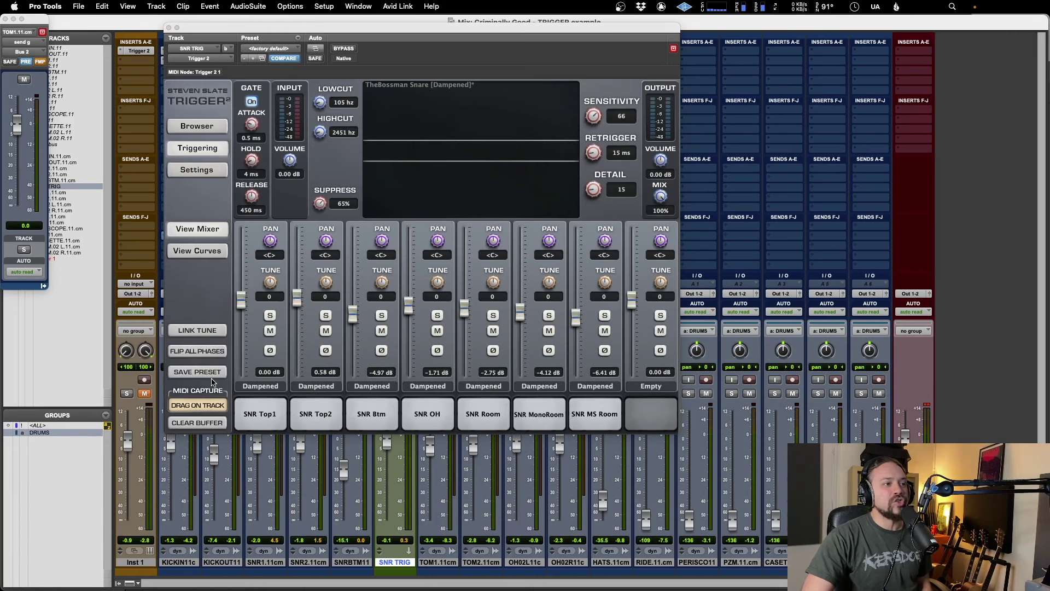
key(super+equal)
click(172, 345)
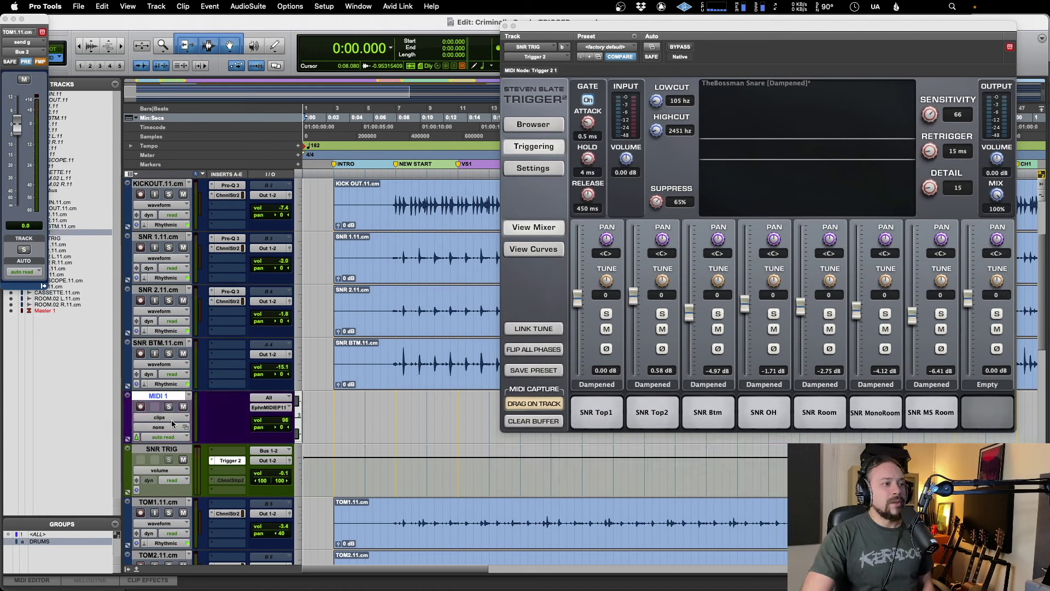
key(super+shift+n)
key(Return)
double_click(164, 395)
text(SNR)
key(Return)
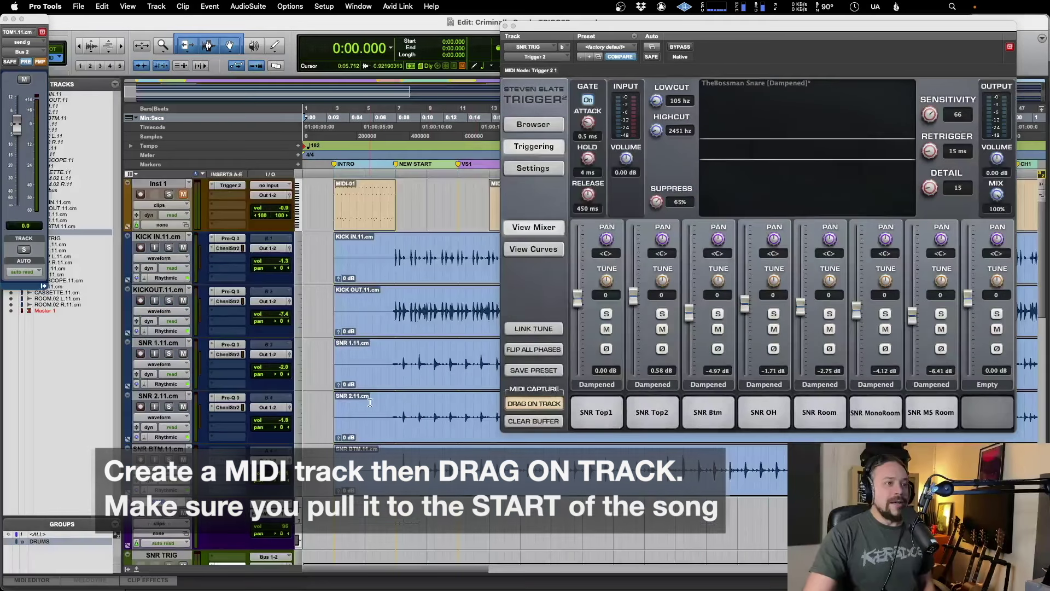
Place Trigger's captured MIDI on the SNR track at the start of the song and close the plug-in.
scroll(383, 328, down, 1)
drag(526, 410, 413, 381)
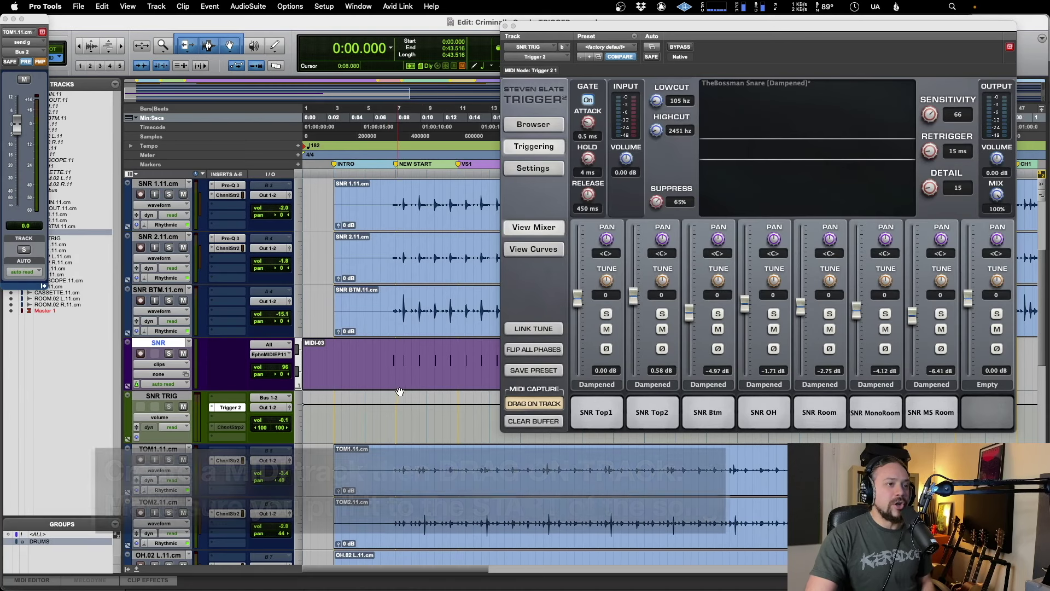
key(super+w)
click(393, 131)
Open the SNR clip in the MIDI Editor, examine the pitch of the captured notes, and return to the Mix window.
click(405, 379)
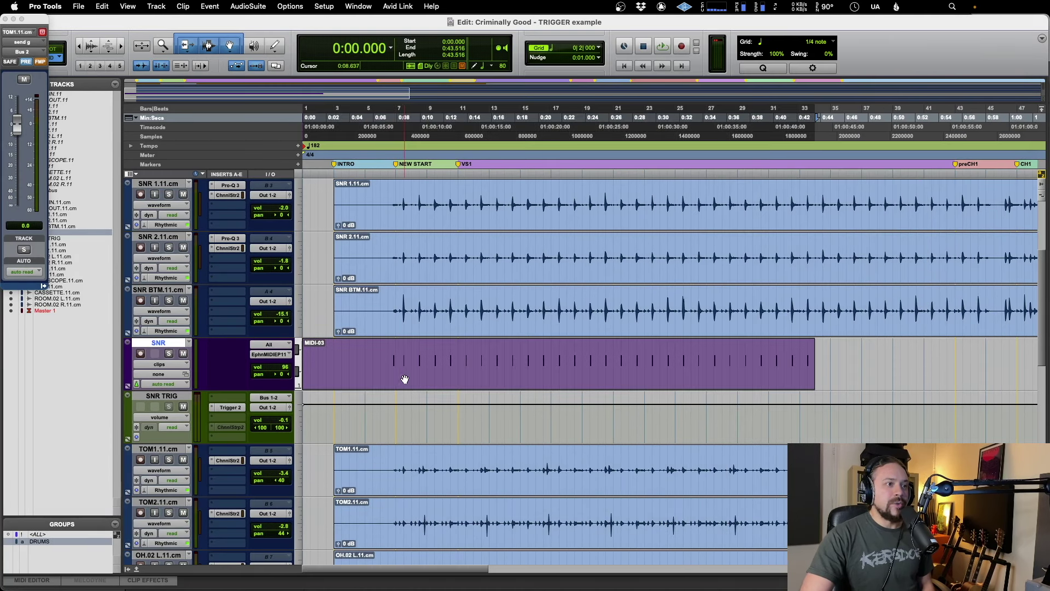
double_click(403, 379)
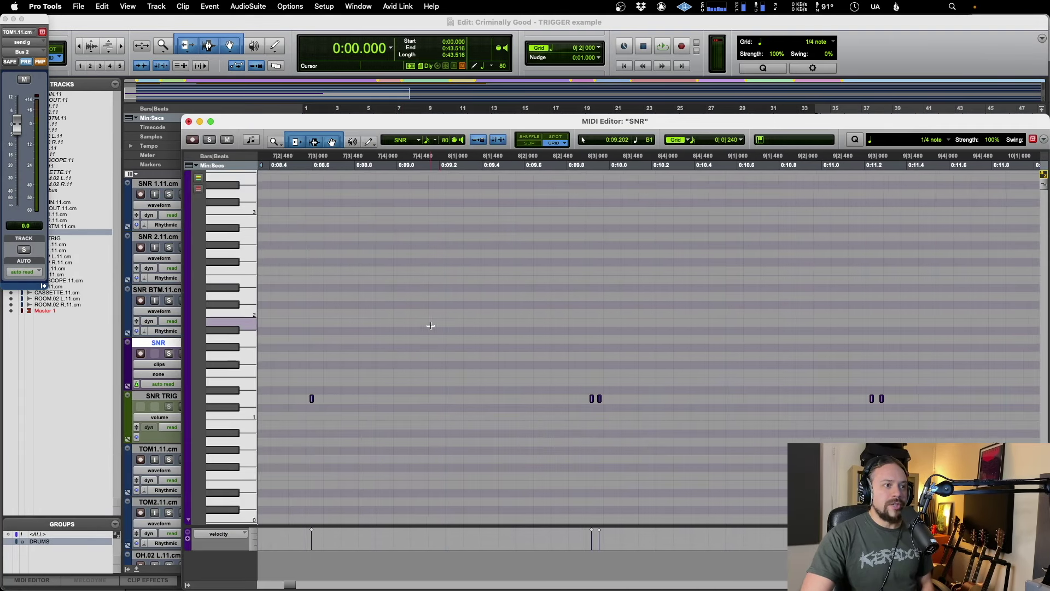
scroll(431, 325, up, 3)
scroll(421, 323, right, 5)
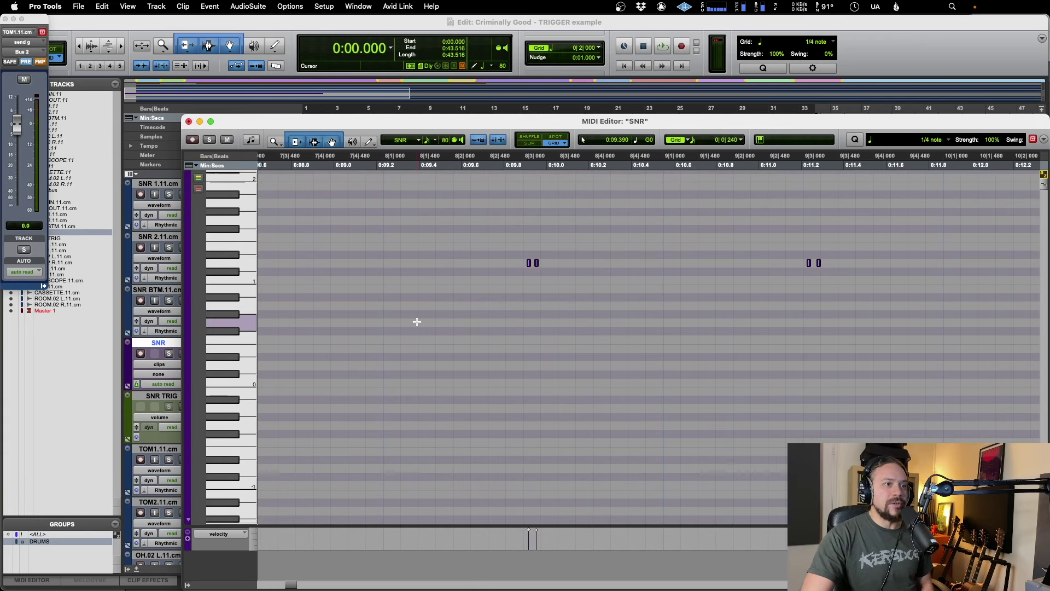
scroll(418, 306, right, 6)
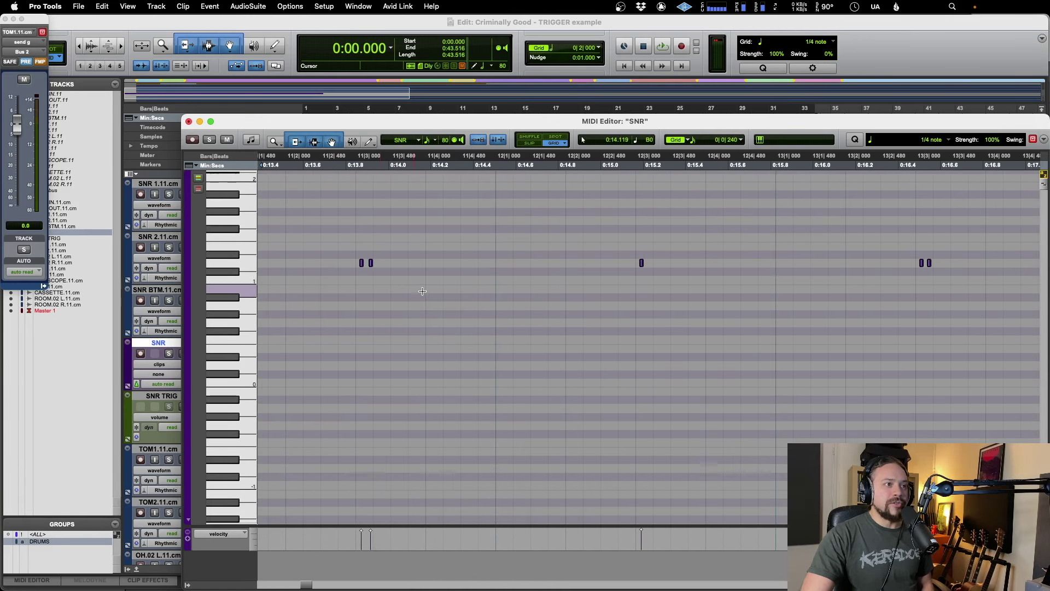
scroll(421, 290, right, 5)
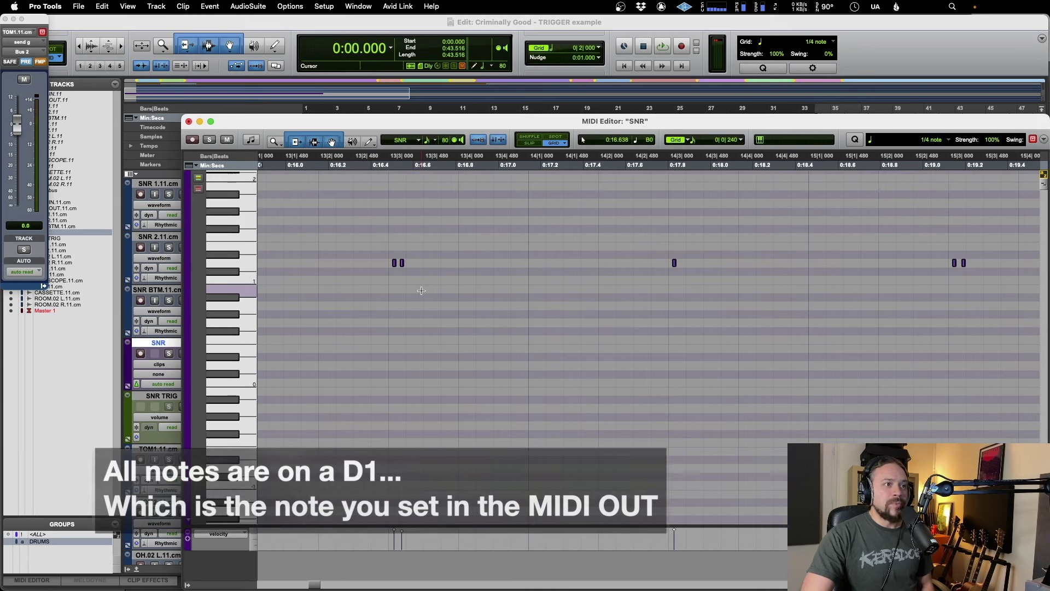
scroll(329, 262, left, 1)
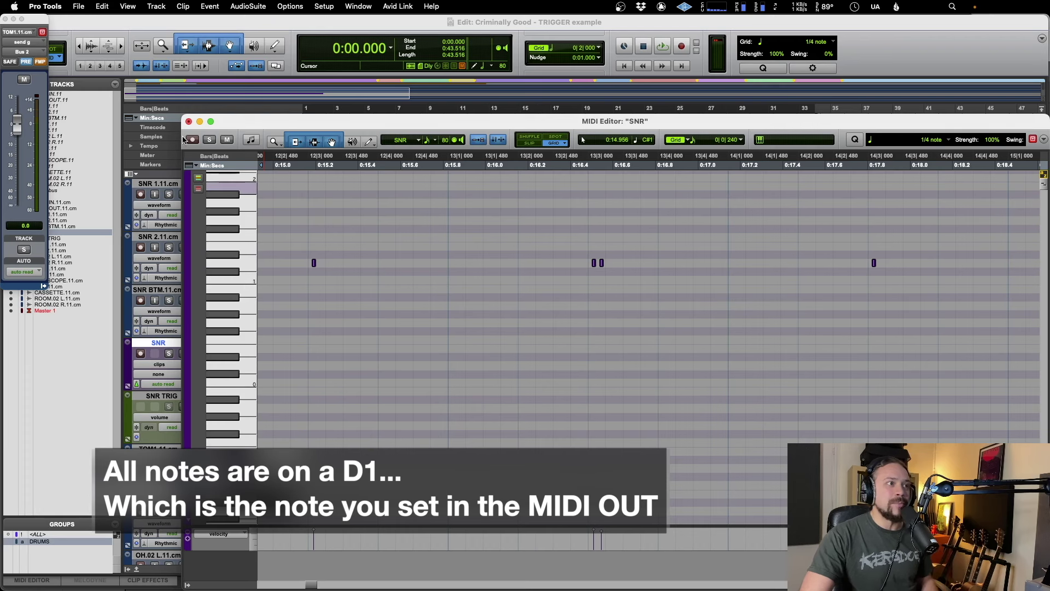
click(189, 123)
key(super+equal)
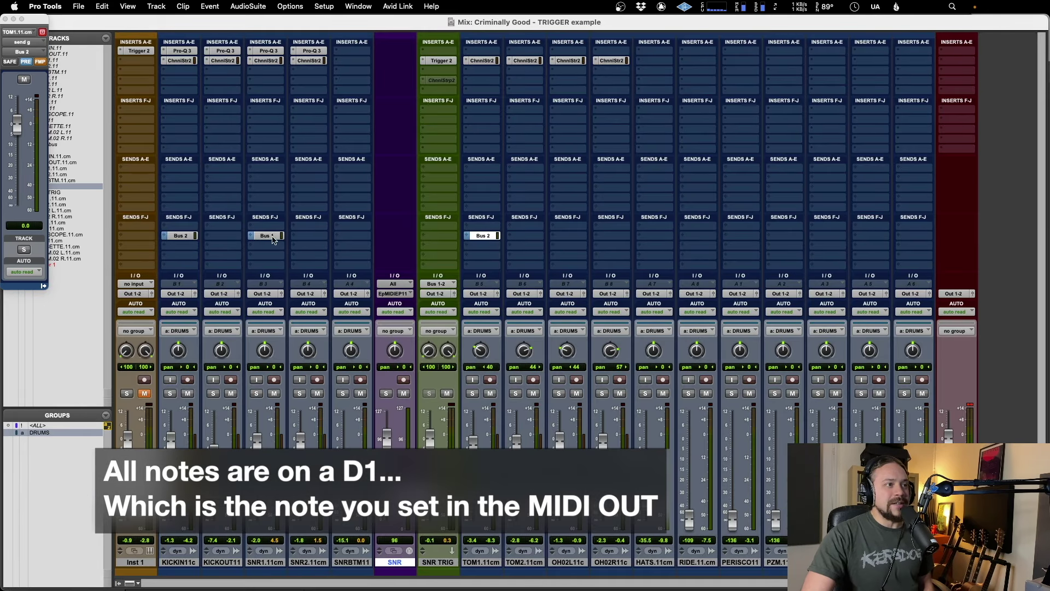
Disable the Bus 1 and Bus 2 sends on the kick, snare and tom tracks.
shift+super+click(268, 236)
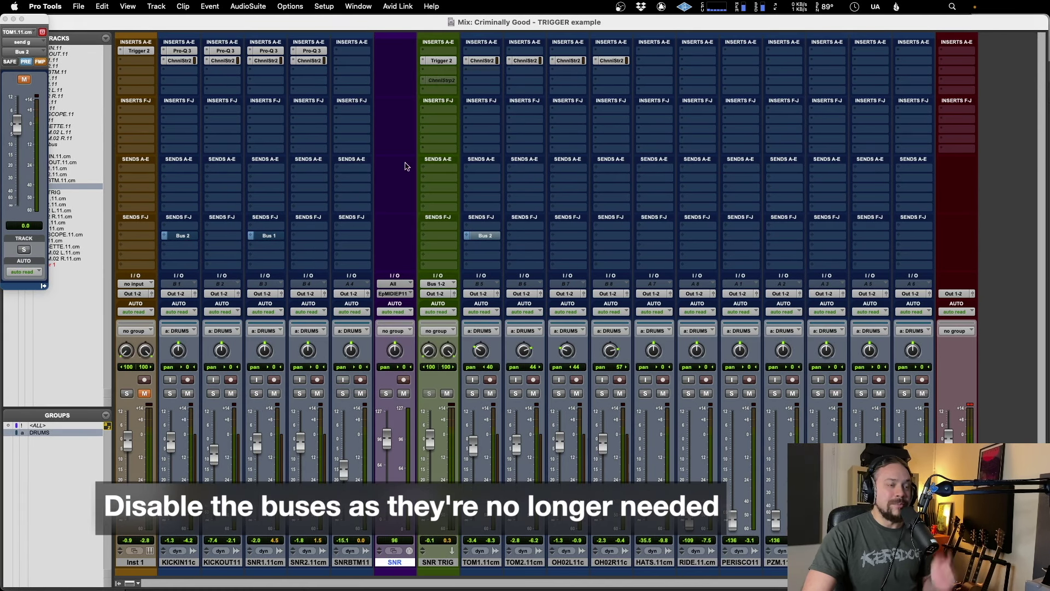
key(super+equal)
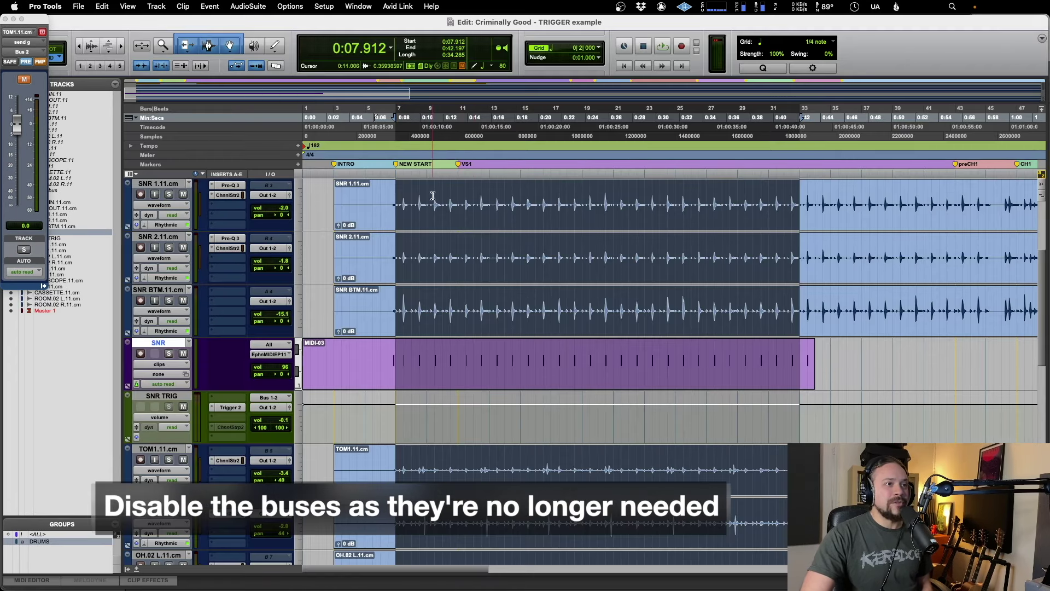
key(super+equal)
Mute the DRUMS group tracks without leaving them soloed, and play the session in the Edit window from the NEW START marker.
click(342, 393)
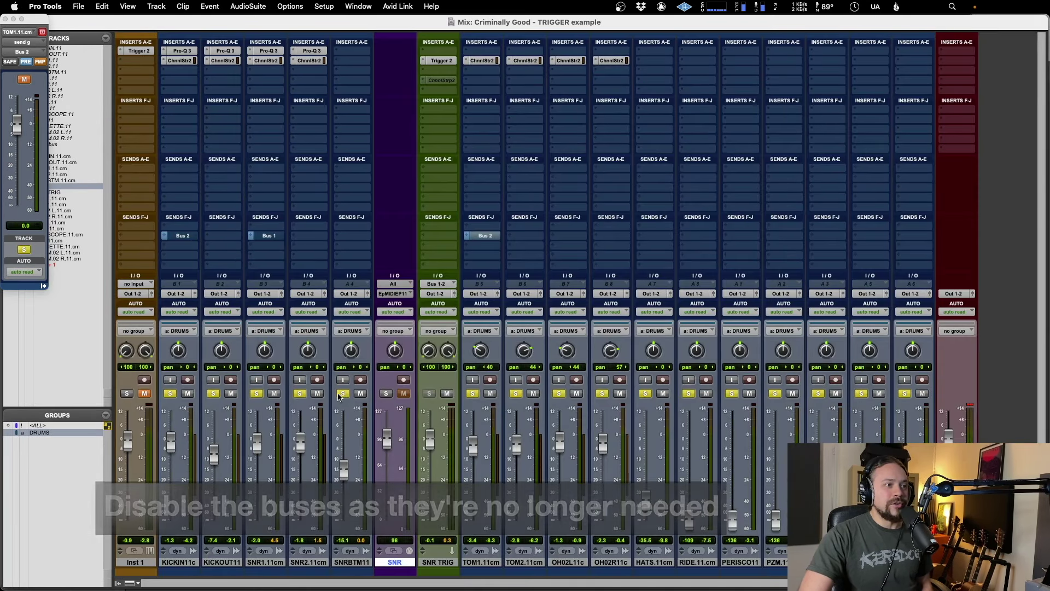
click(360, 393)
key(super+equal)
key(space)
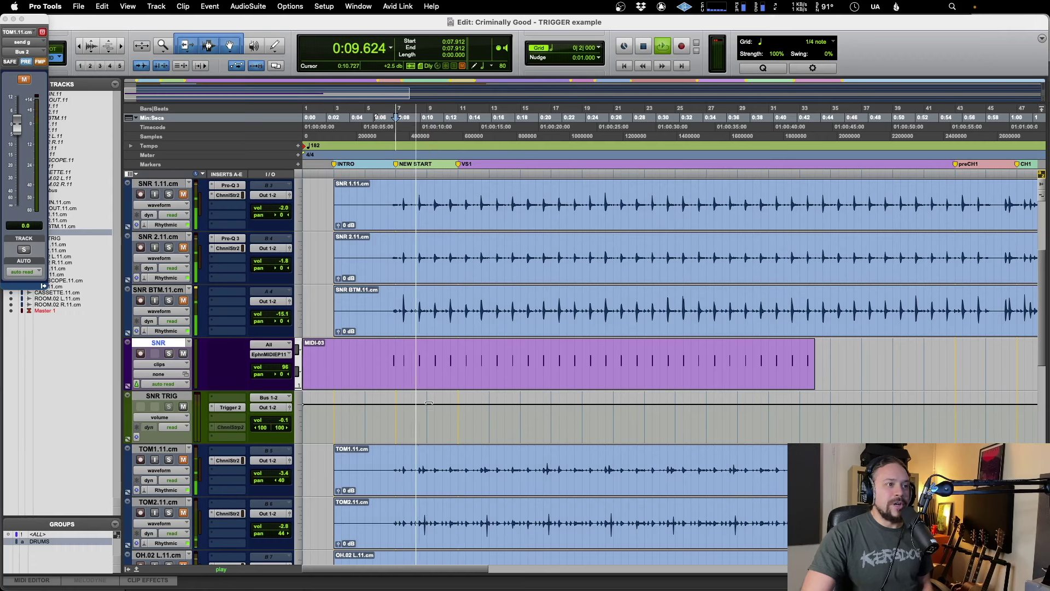
In the Mix window, route the SNR MIDI track's output to SNR TRIG - Trigger 2 1, channel-1.
key(super+equal)
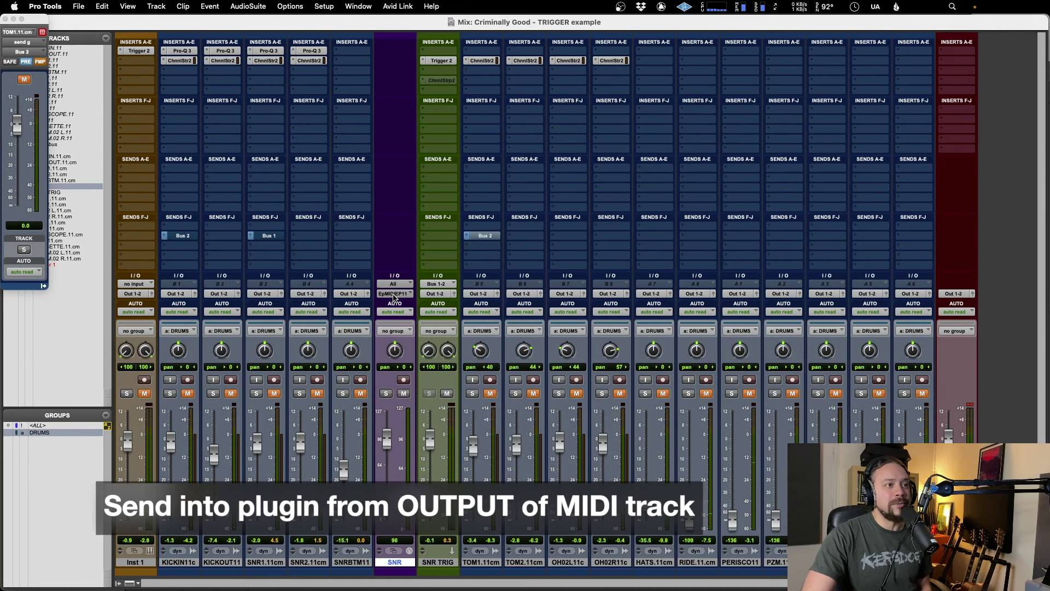
click(394, 296)
mouse_move(435, 278)
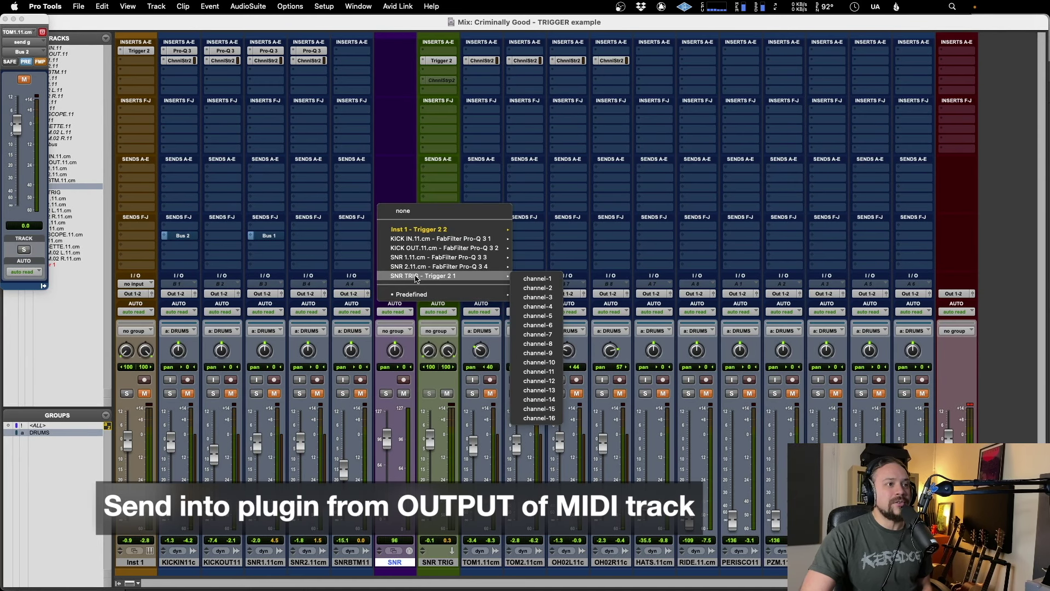
click(530, 278)
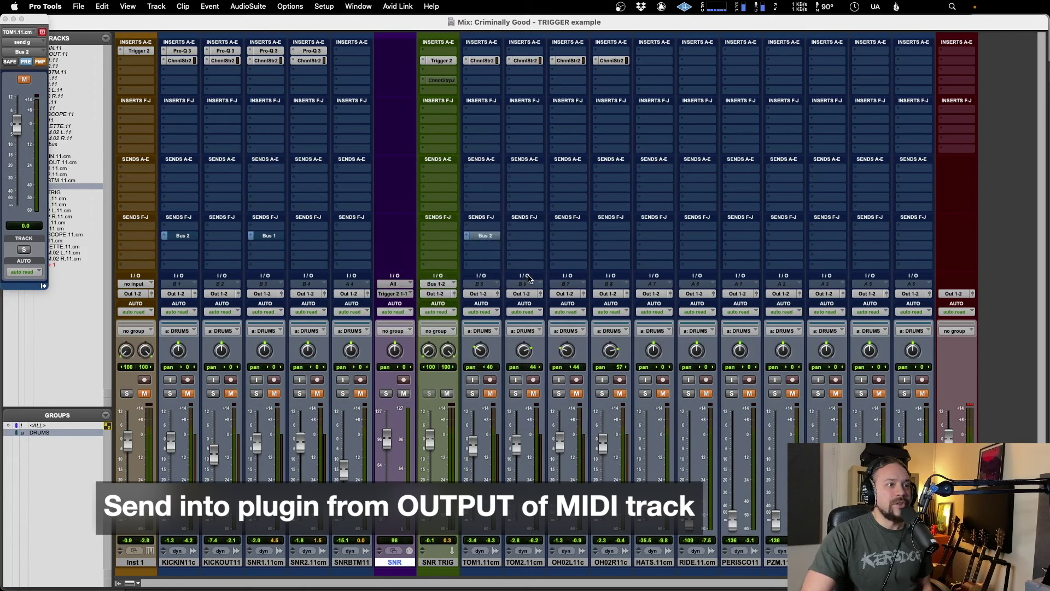
In the settings of Trigger 2 on SNR TRIG, try MIDI In channel 15, return it to channel 1, and close the plug-in.
click(447, 61)
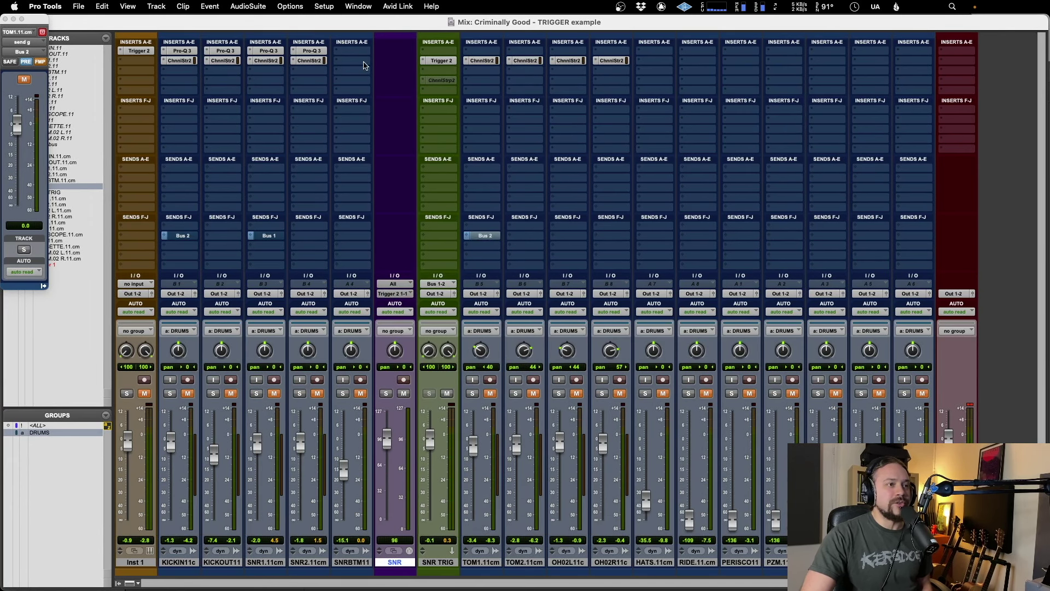
drag(632, 31, 256, 30)
click(164, 170)
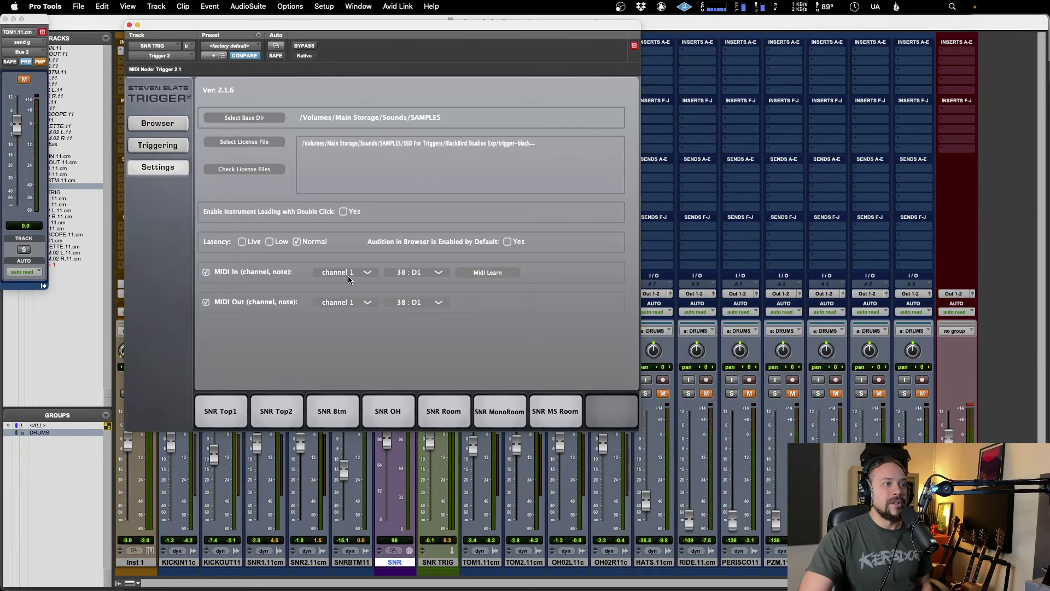
click(369, 273)
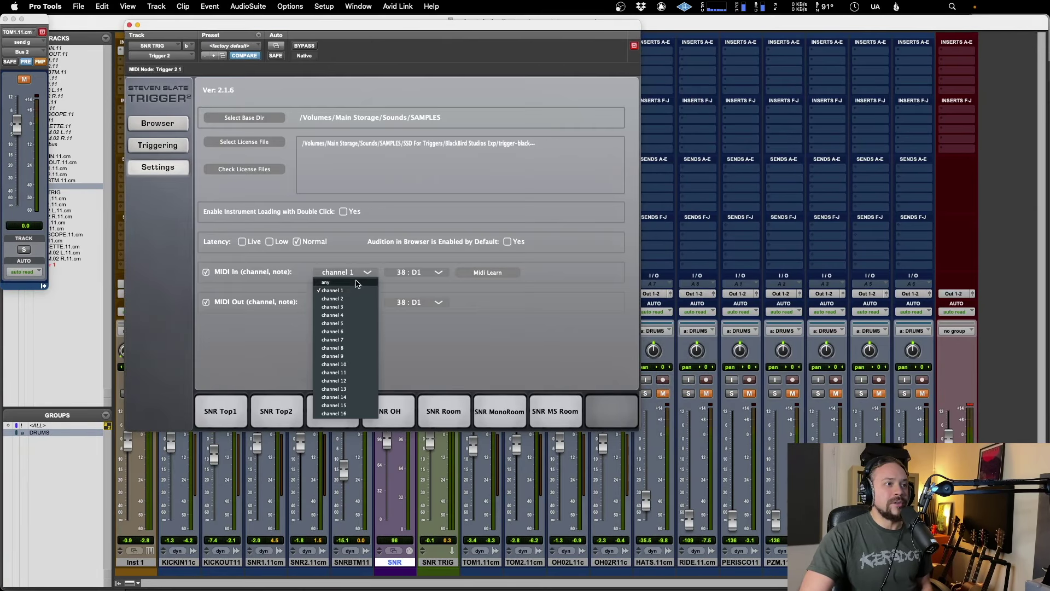
click(349, 406)
click(358, 272)
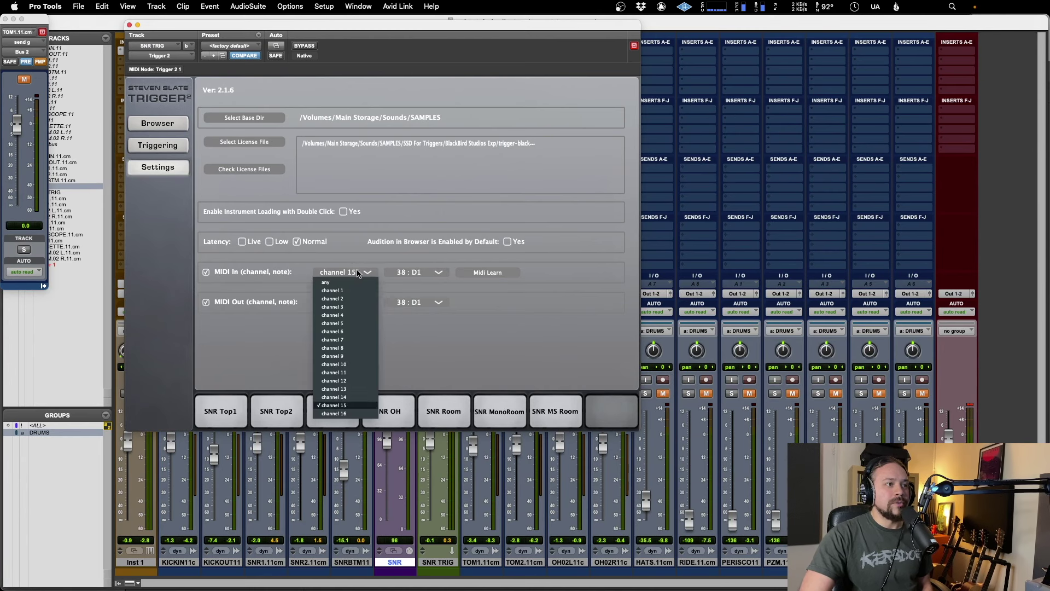
click(346, 290)
click(367, 274)
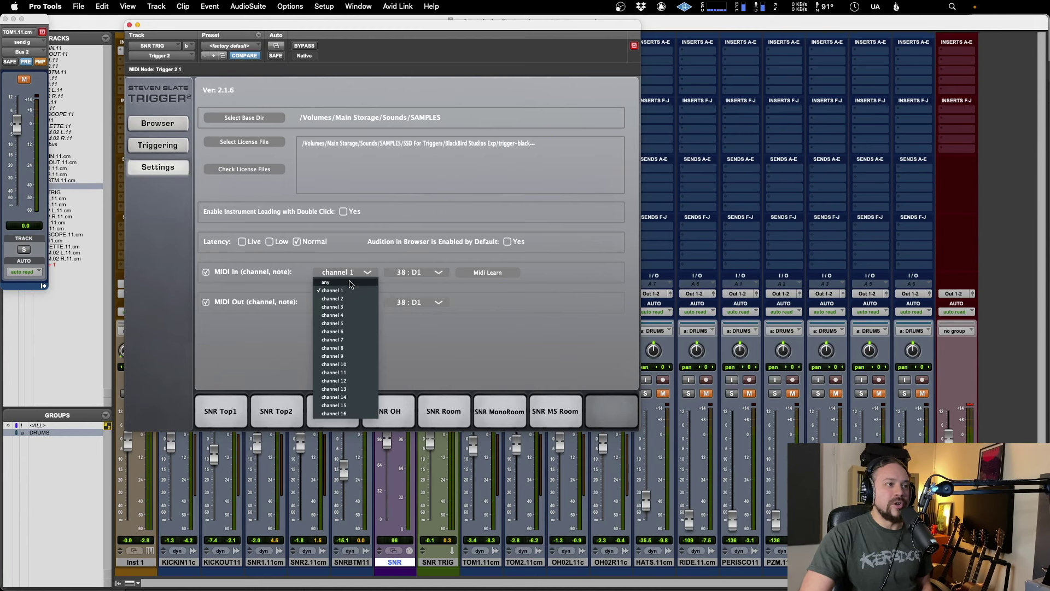
click(346, 252)
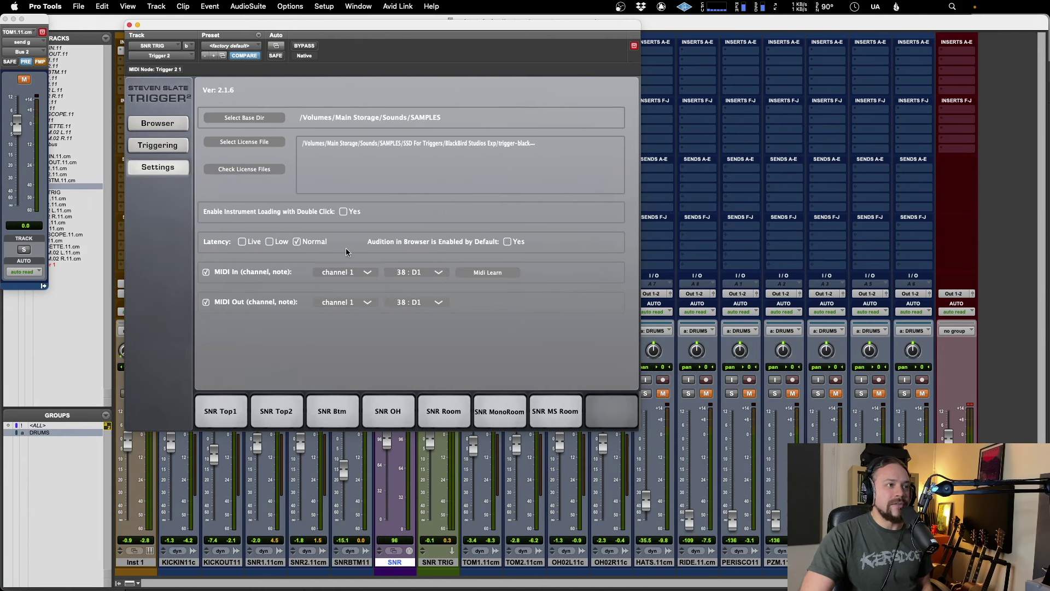
click(129, 25)
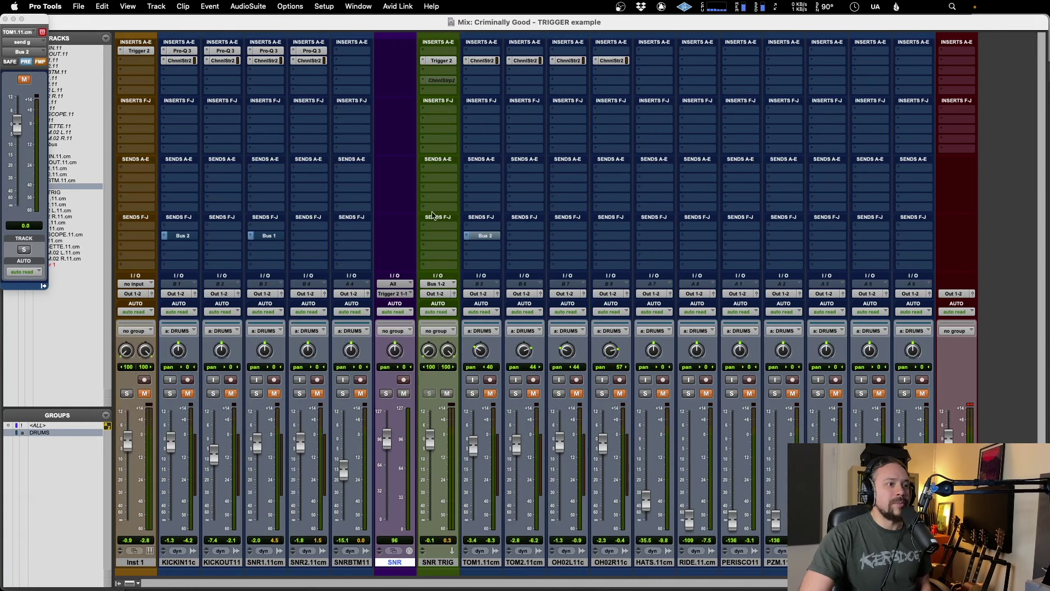
Play the captured snare MIDI from the Edit window, check the SNR TRIG meter in the Mix window, and return to the Edit window.
key(super+equal)
key(space)
key(super+equal)
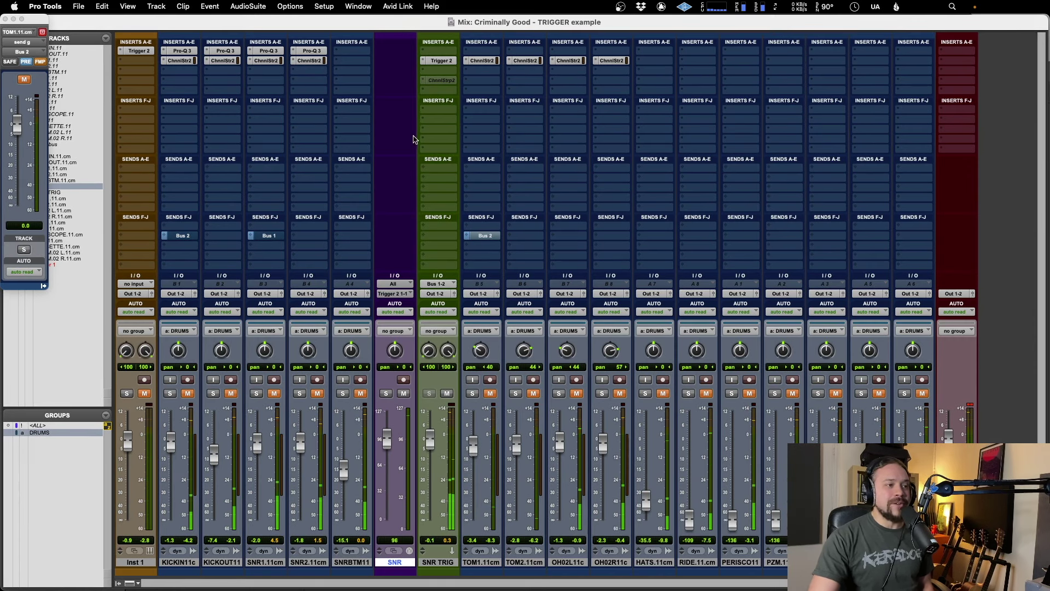
key(super+equal)
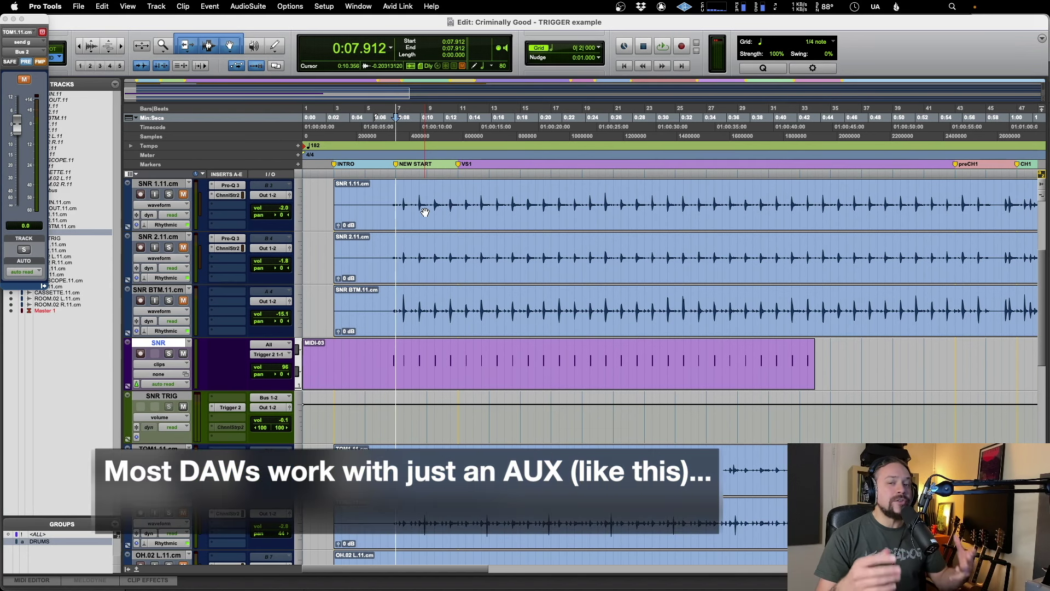
Place the playback cursor at the INTRO marker and examine the SNR track's output options for Inst 1 - Trigger 2 2, keeping the current routing.
scroll(465, 288, up, 3)
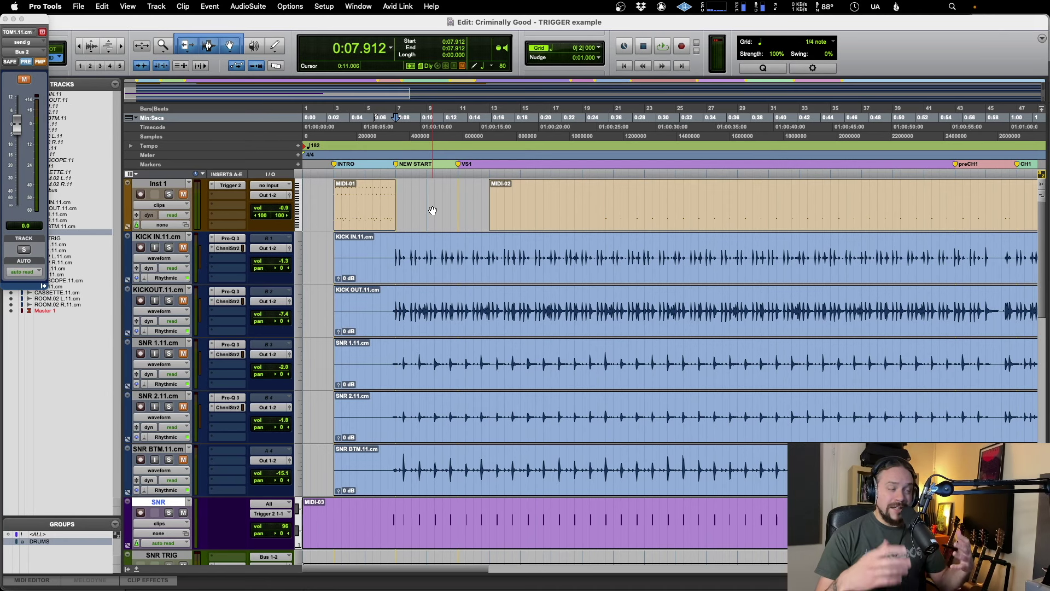
click(335, 135)
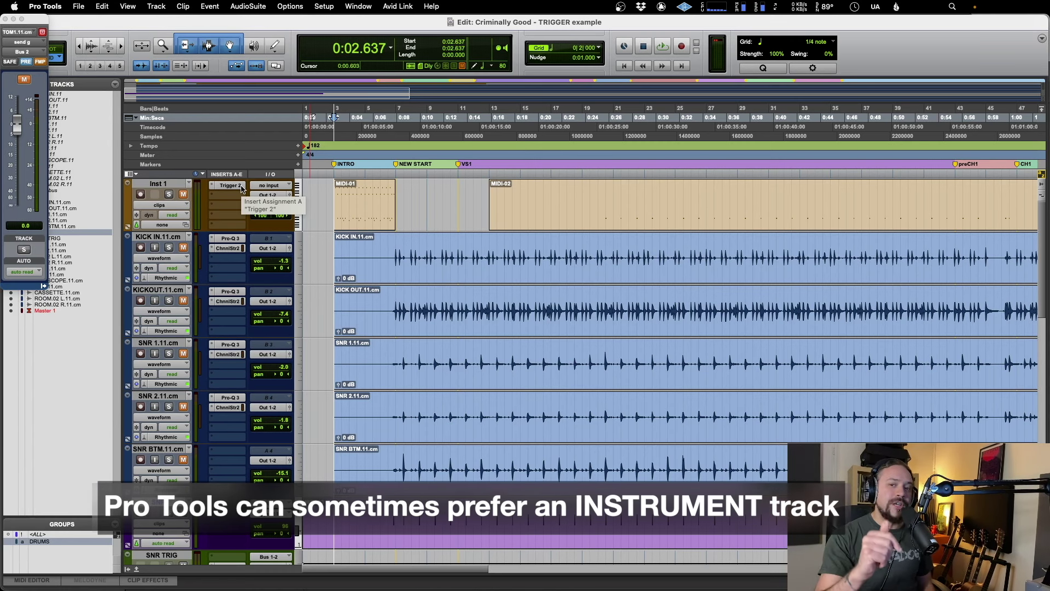
click(282, 518)
mouse_move(295, 469)
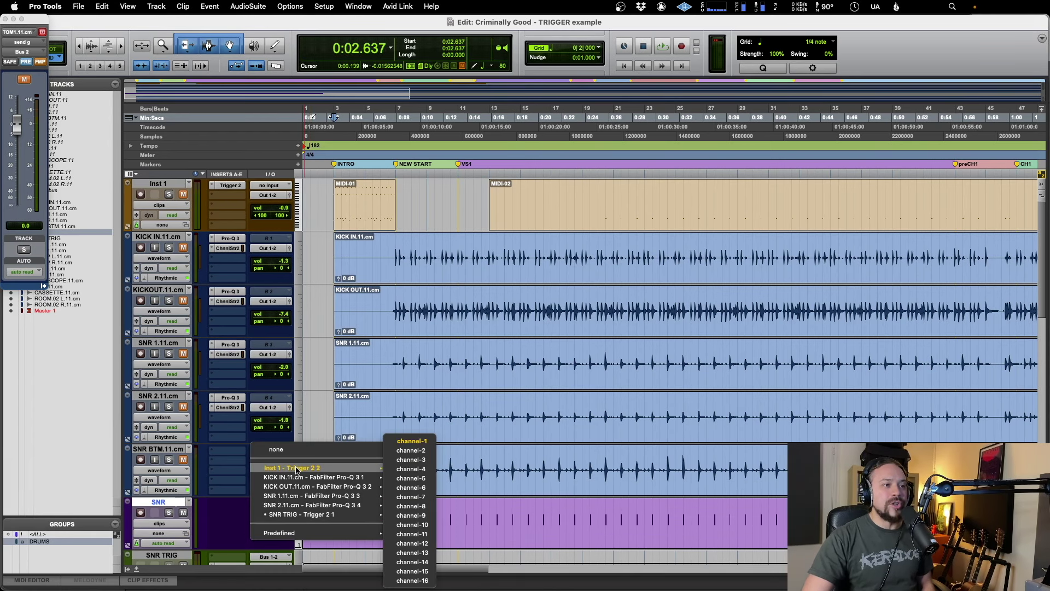
click(481, 411)
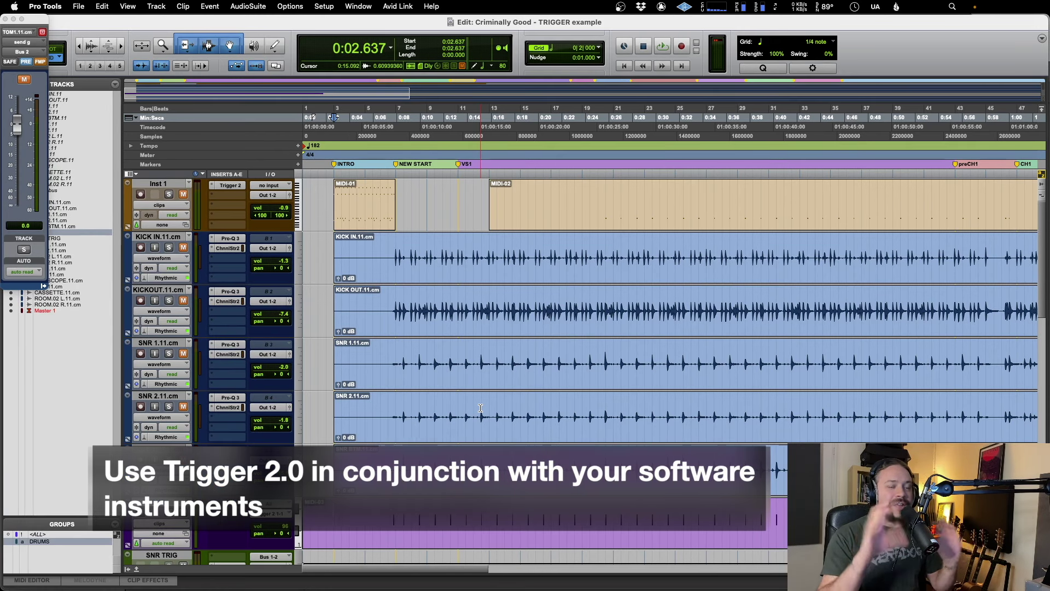
Reopen Trigger 2 on SNR TRIG from the Mix window and show the curves view of its triggering page.
key(super+equal)
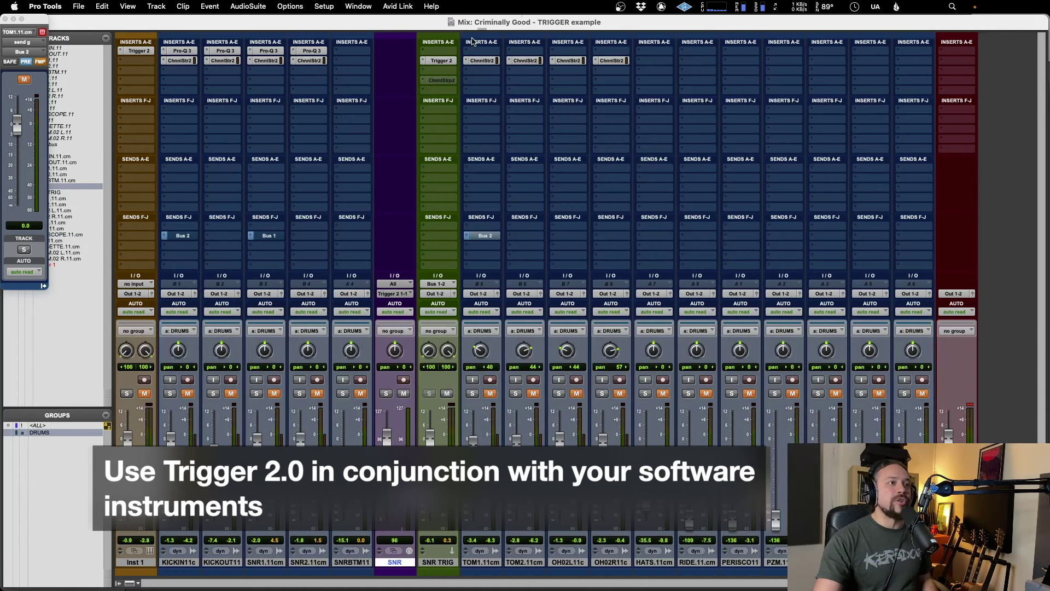
click(429, 62)
click(158, 145)
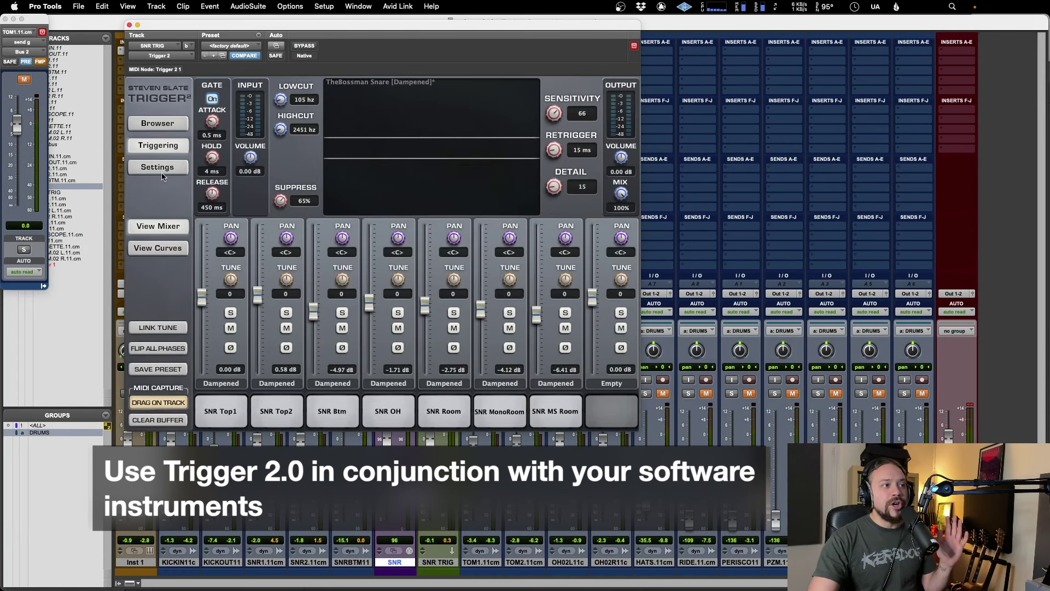
click(167, 250)
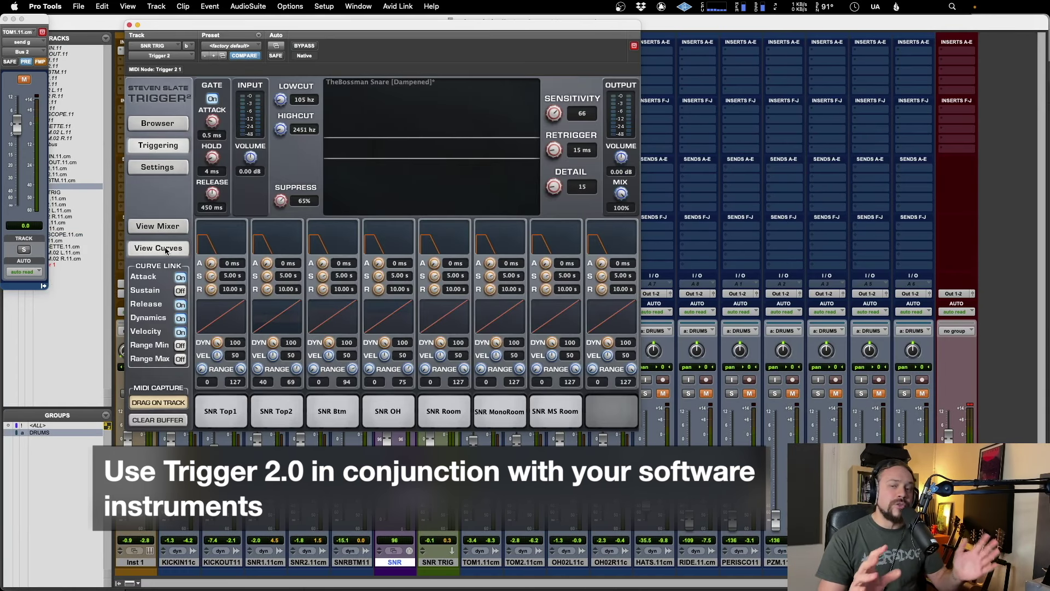